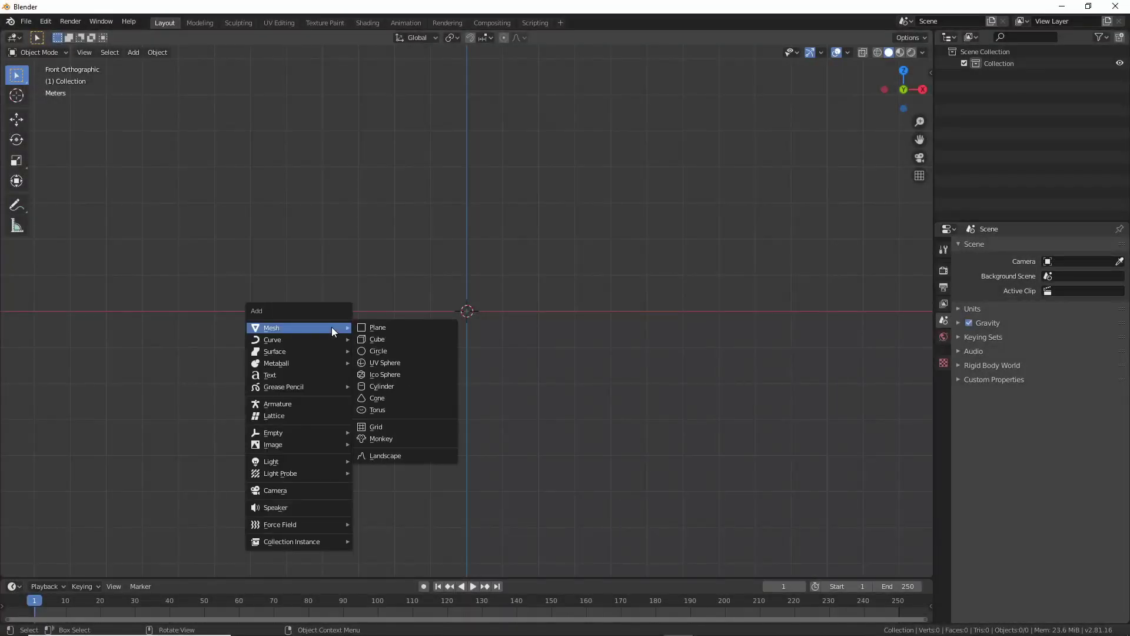
Add a Landscape mesh, frame it in a perspective view and expand its generation settings.
{"action": "left_click", "coordinate": [383, 455]}
{"action": "middle_click_drag", "start_coordinate": [613, 262], "coordinate": [575, 338]}
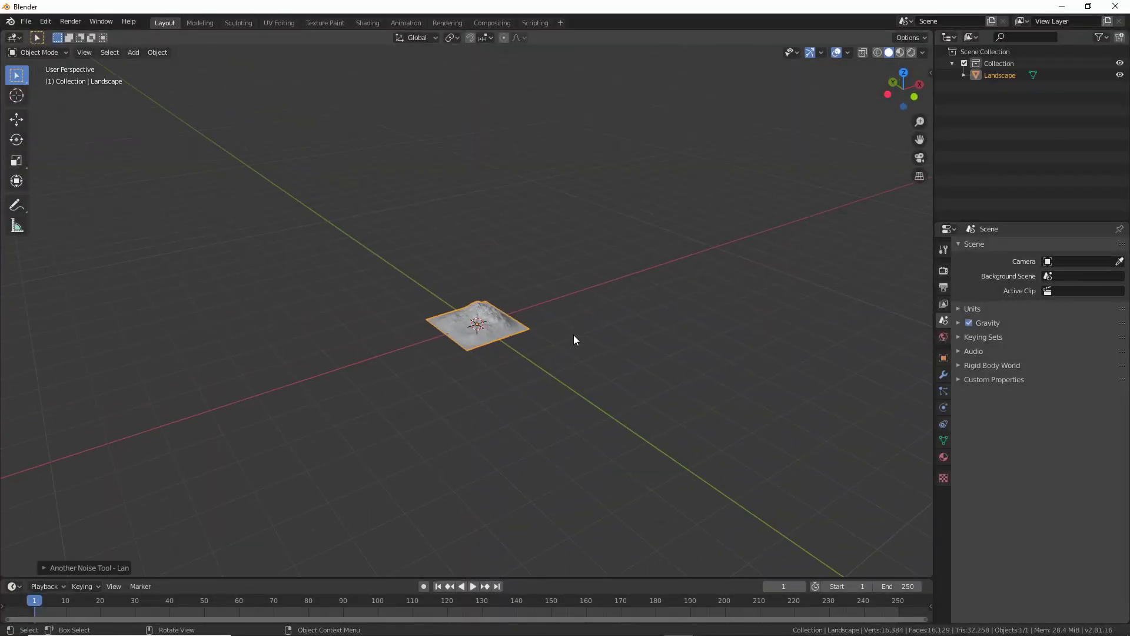
{"action": "scroll", "coordinate": [575, 338], "scroll_direction": "up", "scroll_amount": 6}
{"action": "left_click", "coordinate": [51, 568]}
{"action": "scroll", "coordinate": [618, 443], "scroll_direction": "up", "scroll_amount": 5}
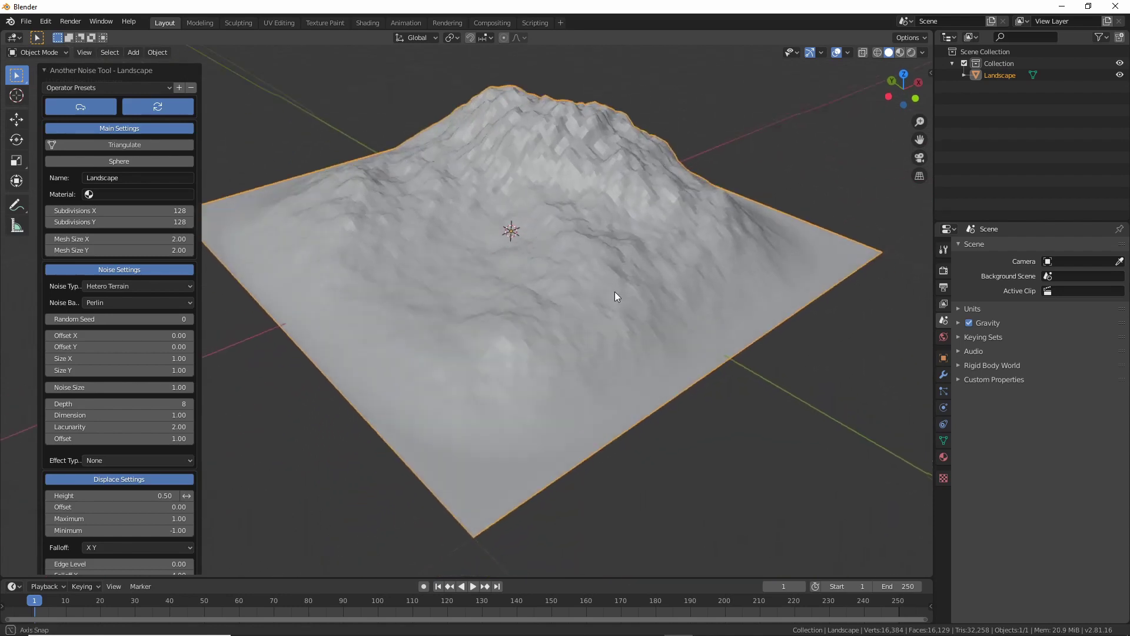
{"action": "middle_click_drag", "start_coordinate": [655, 277], "coordinate": [658, 266]}
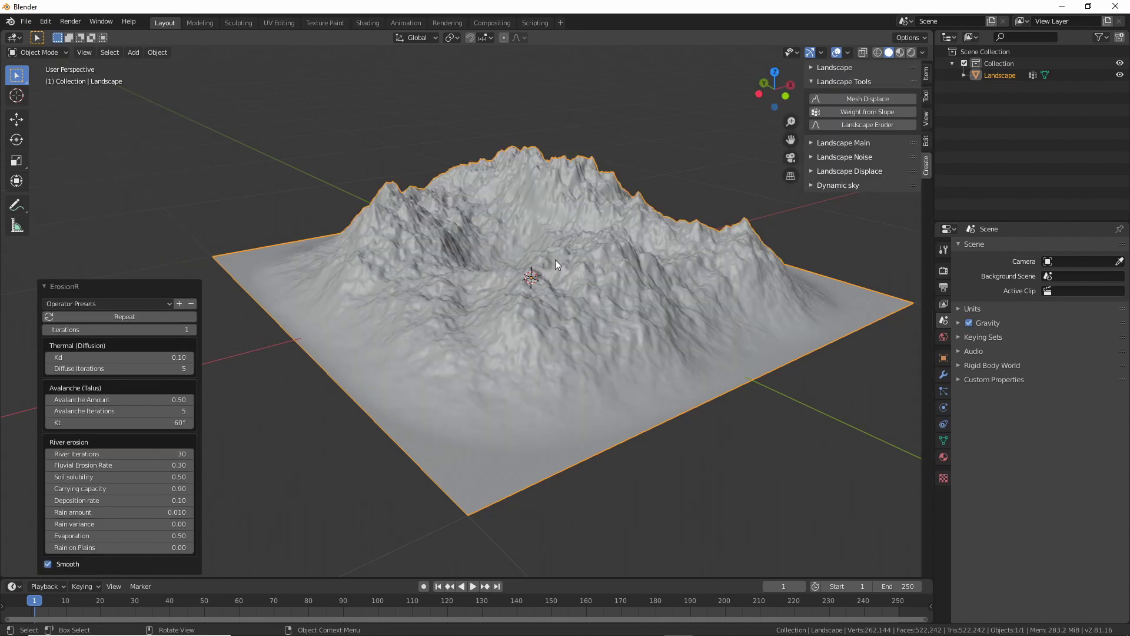
Switch the eroded landscape to Weight Paint mode to view its vertex weights.
{"action": "key", "text": "ctrl+Tab"}
{"action": "left_click", "coordinate": [454, 174]}
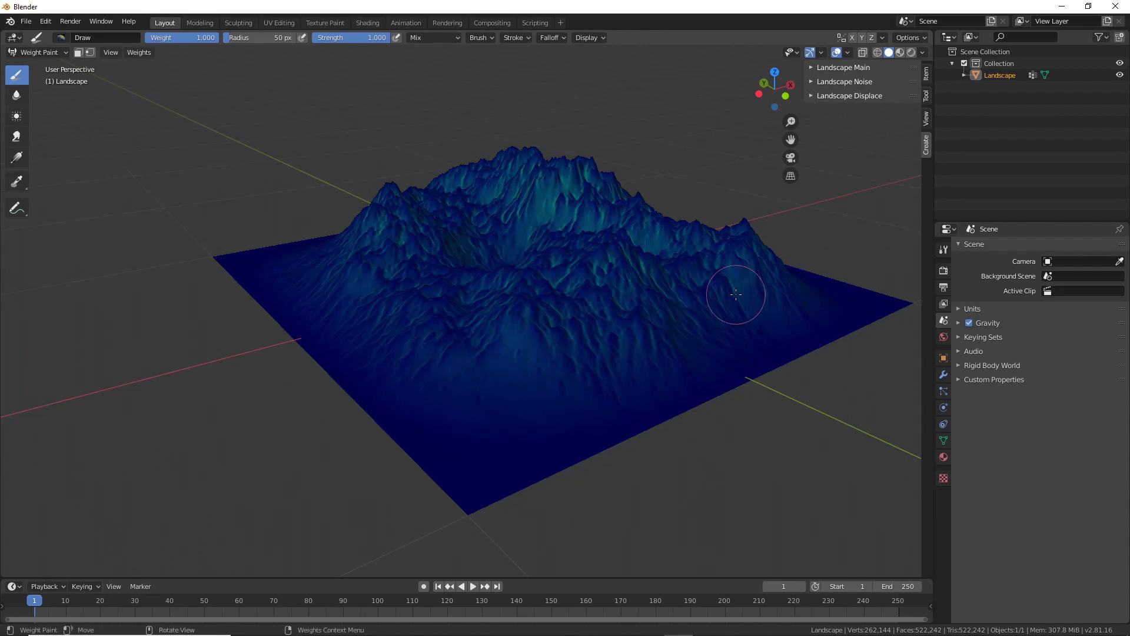
{"action": "left_click", "coordinate": [991, 286]}
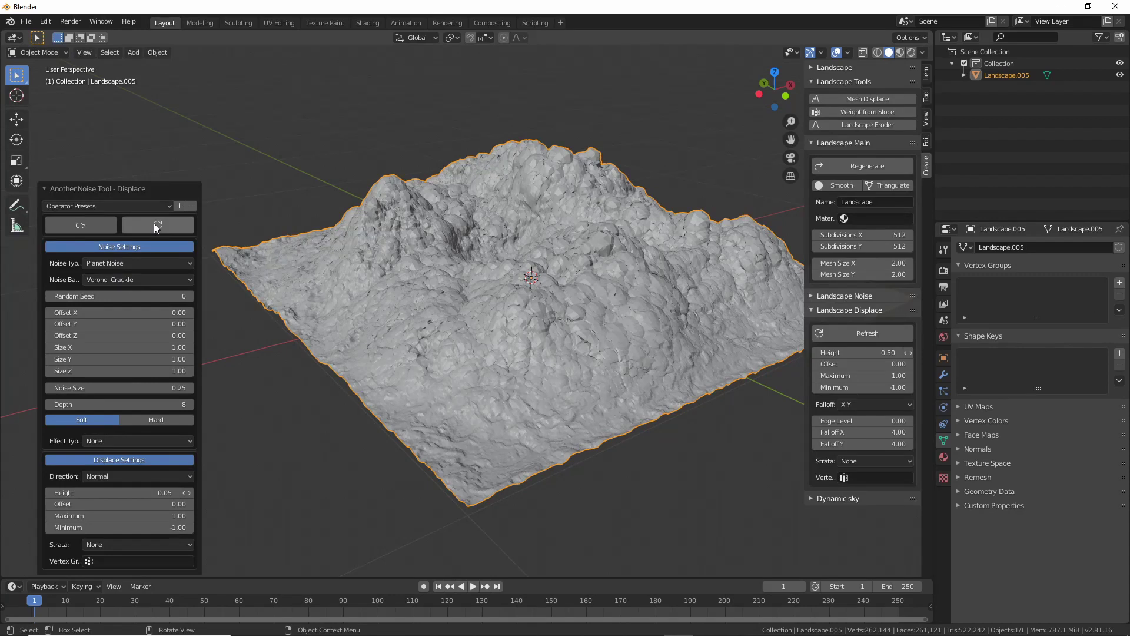
Turn on automatic refresh for the landscape's noise displacement and reset its height.
{"action": "left_click", "coordinate": [156, 227]}
{"action": "left_click", "coordinate": [127, 492]}
{"action": "key", "text": "BackSpace"}
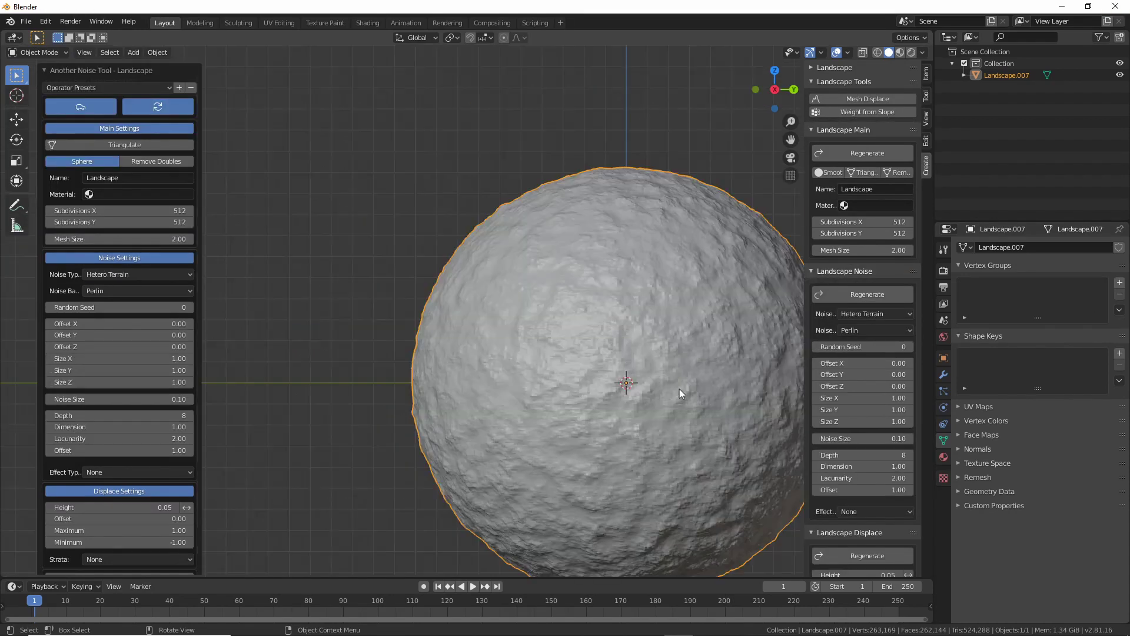
Show the spherical landscape in side view and change its noise type.
{"action": "key", "text": "KP_3"}
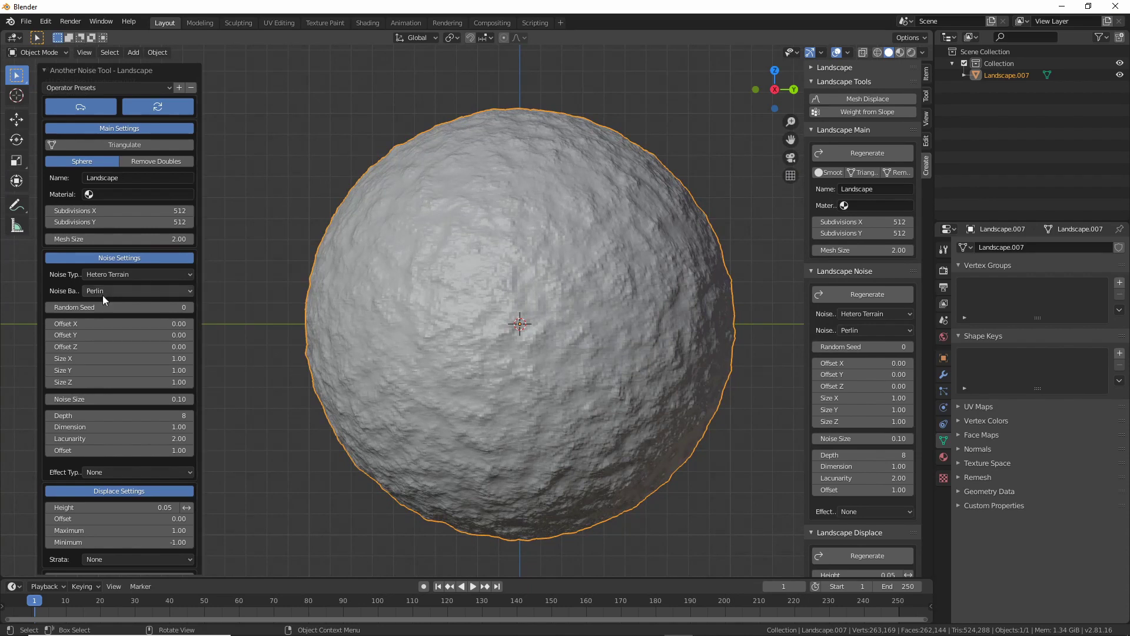
{"action": "left_click", "coordinate": [136, 275]}
{"action": "key", "text": "Return"}
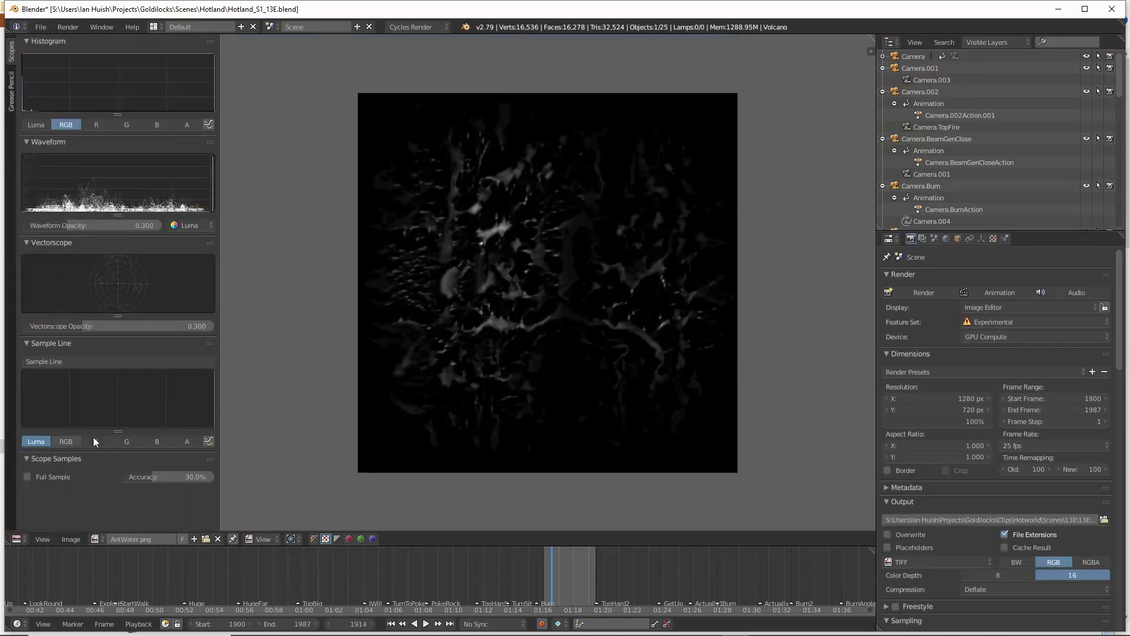
Inspect the AntWater.png map up close and display the AntScree image in its place.
{"action": "scroll", "coordinate": [565, 362], "scroll_direction": "up", "scroll_amount": 3}
{"action": "scroll", "coordinate": [564, 362], "scroll_direction": "down", "scroll_amount": 2}
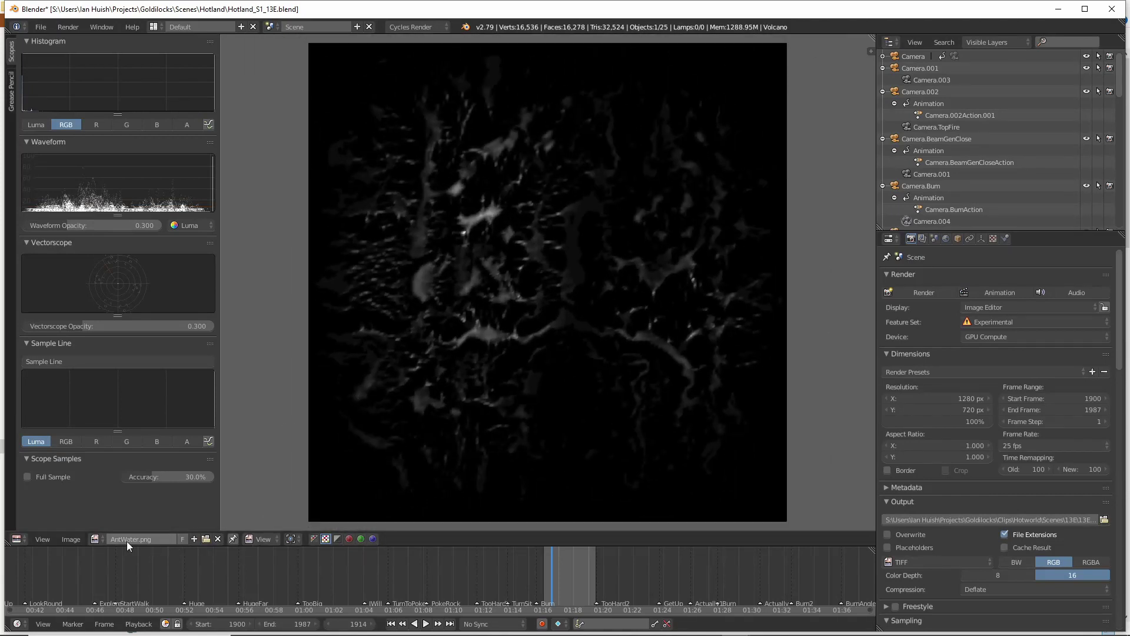
{"action": "left_click", "coordinate": [96, 539]}
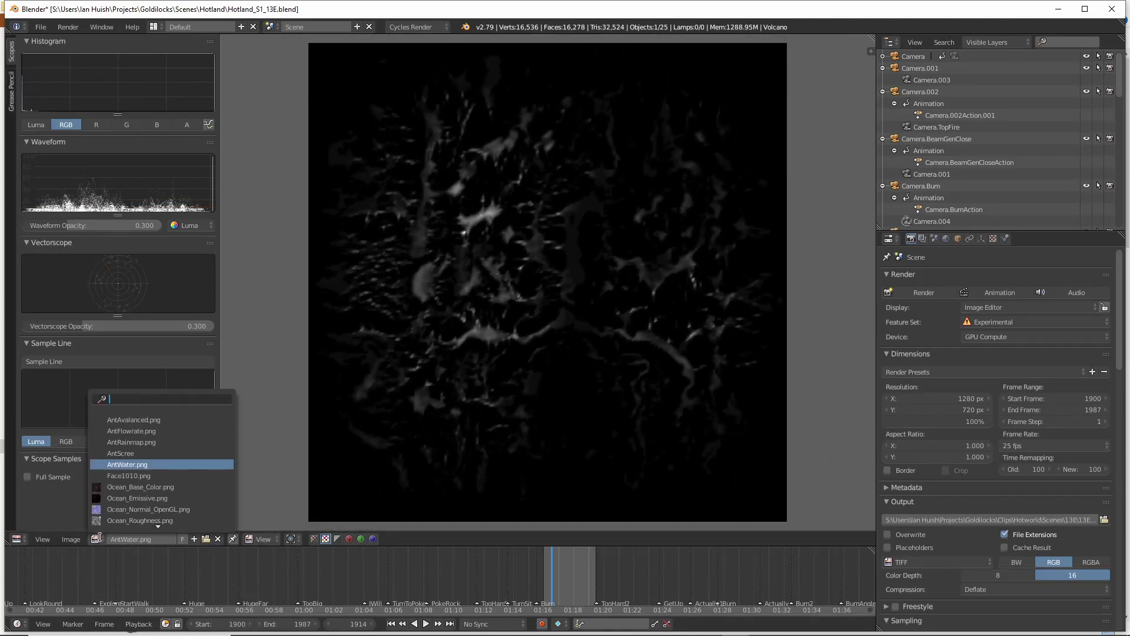
{"action": "left_click", "coordinate": [126, 453]}
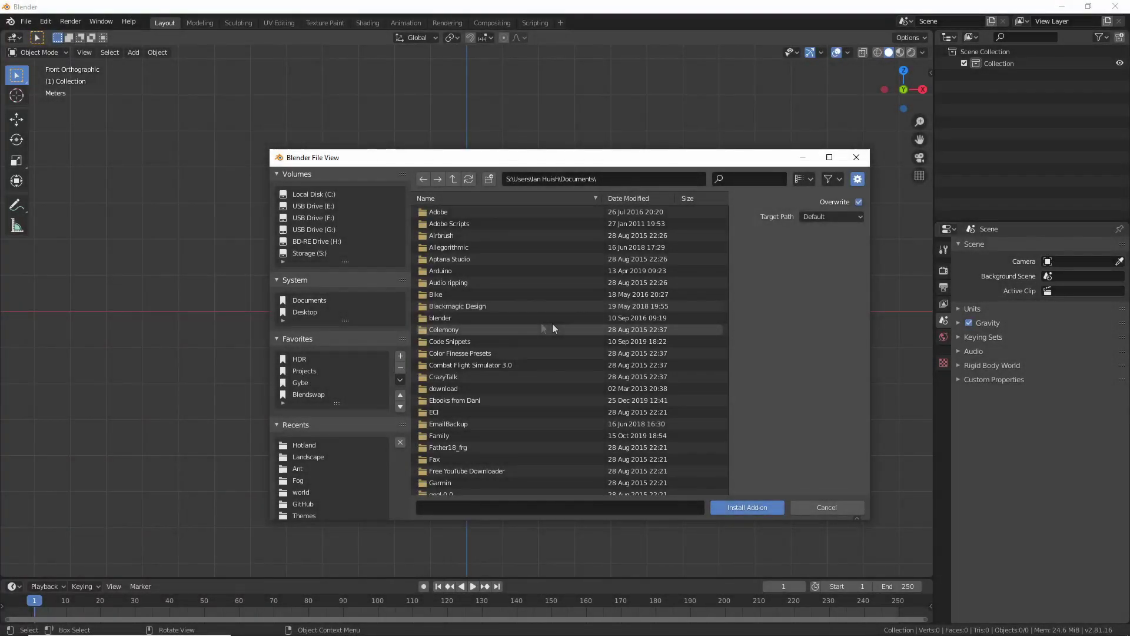
Open the Add-ons preferences and view the file chooser for installing an add-on, without installing anything.
{"action": "key", "text": "Escape"}
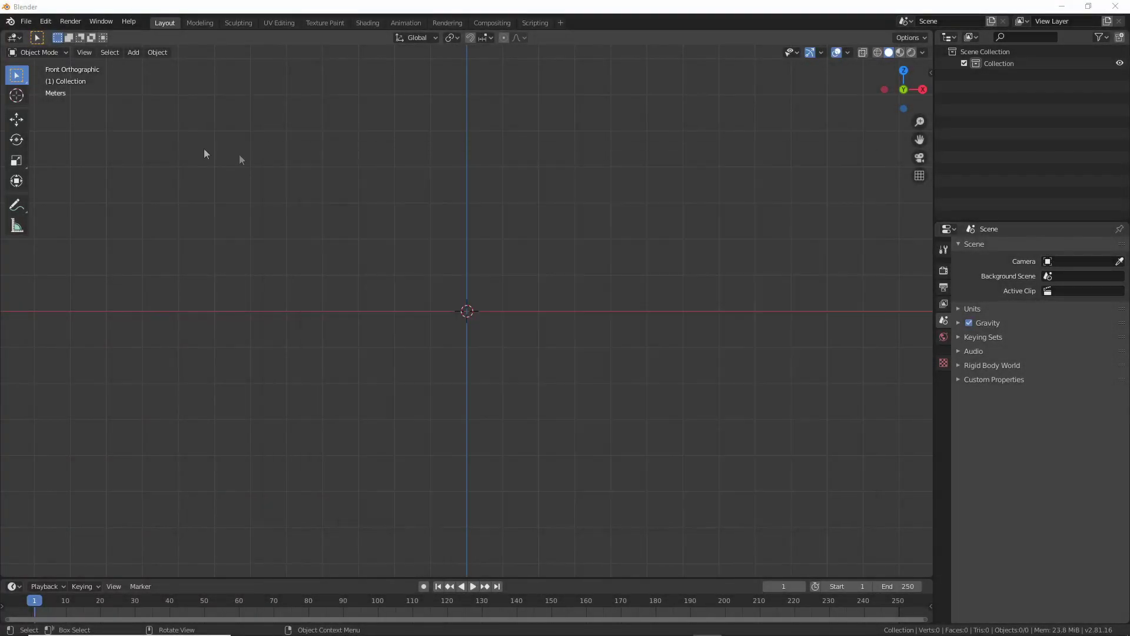
{"action": "left_click", "coordinate": [52, 25]}
{"action": "left_click", "coordinate": [76, 190]}
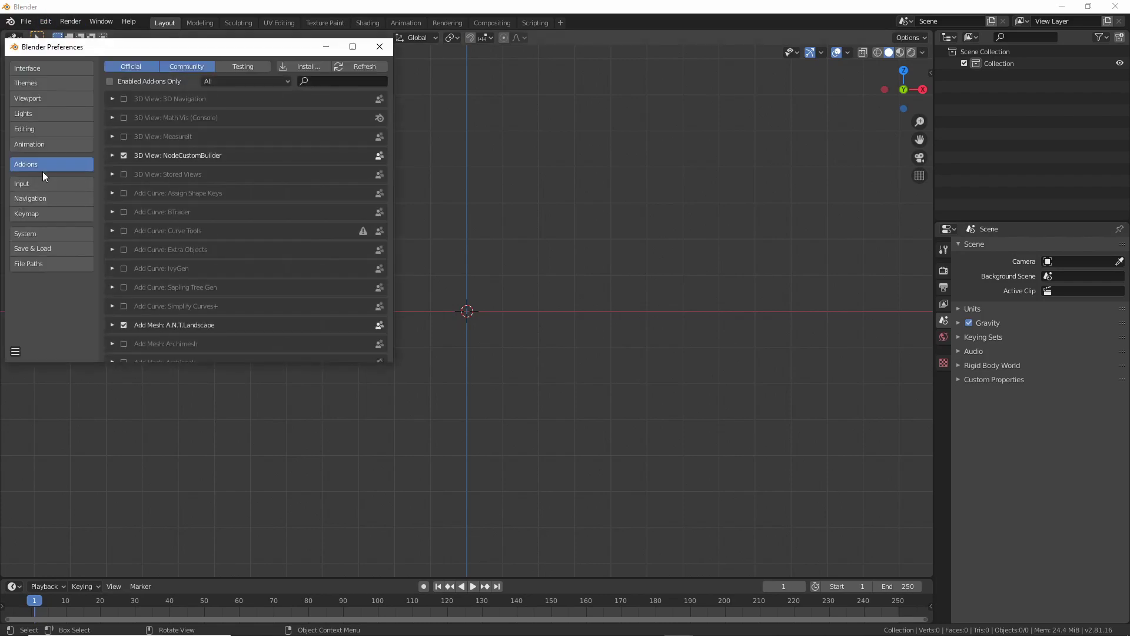
{"action": "left_click", "coordinate": [292, 66]}
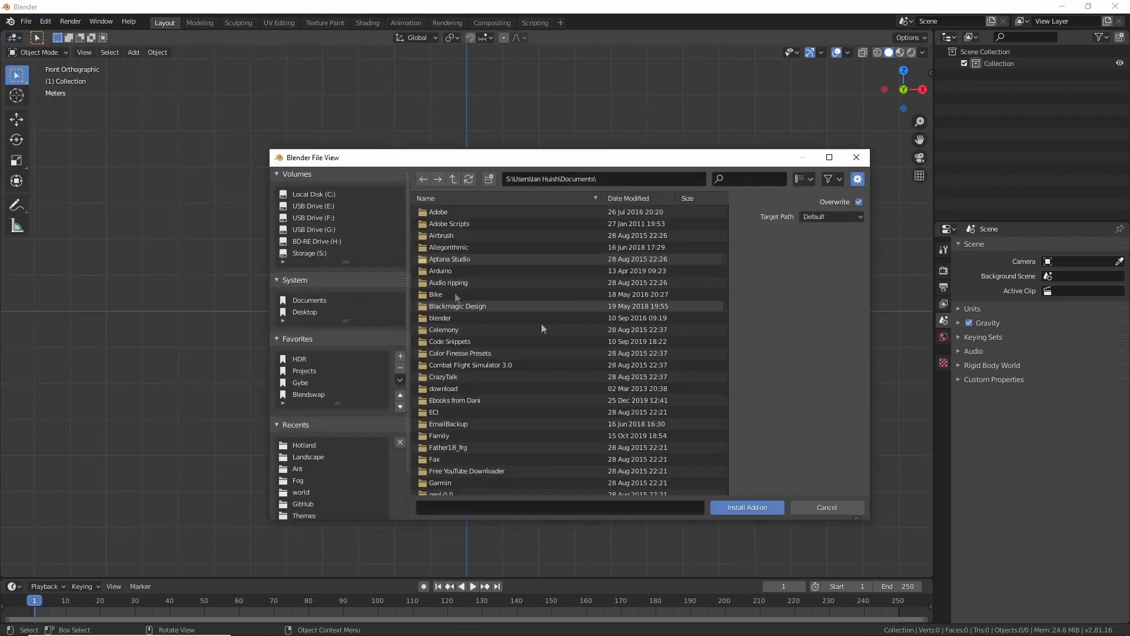
{"action": "left_click", "coordinate": [837, 507]}
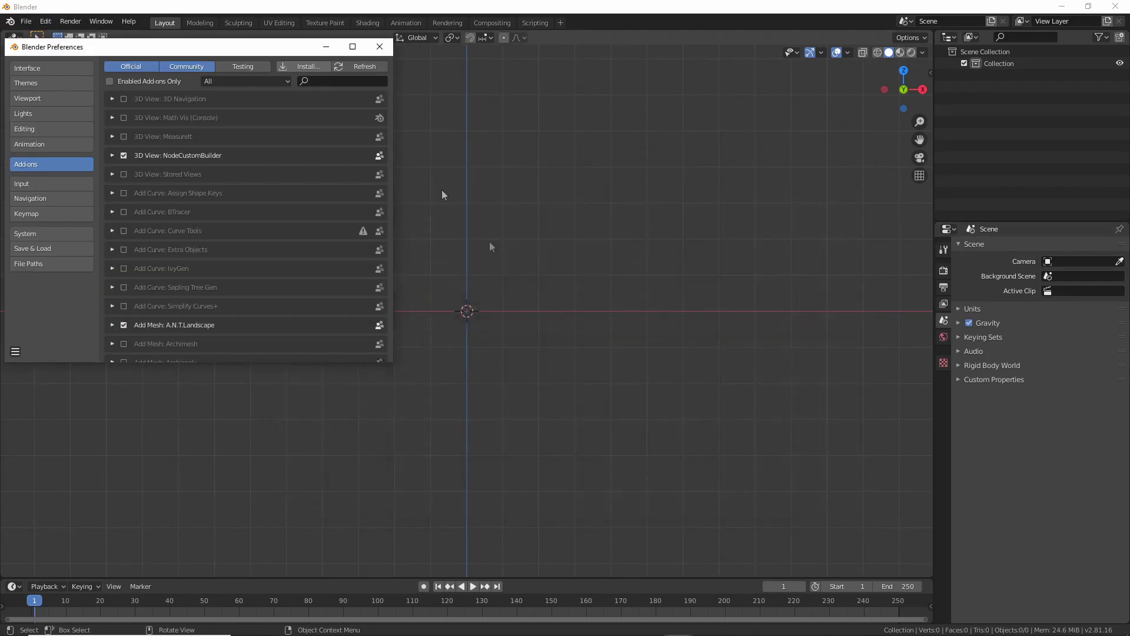
Search the add-ons for "txa", enable Add Mesh: TXA Landscape and close the preferences.
{"action": "left_click", "coordinate": [323, 82]}
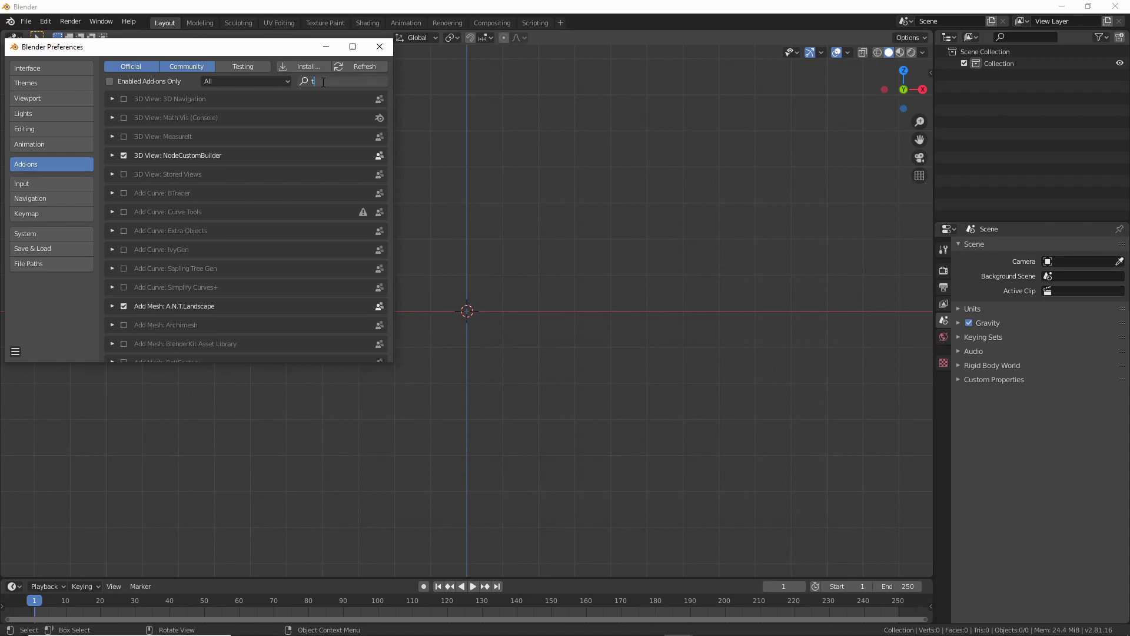
{"action": "type", "text": "txa"}
{"action": "key", "text": "Return"}
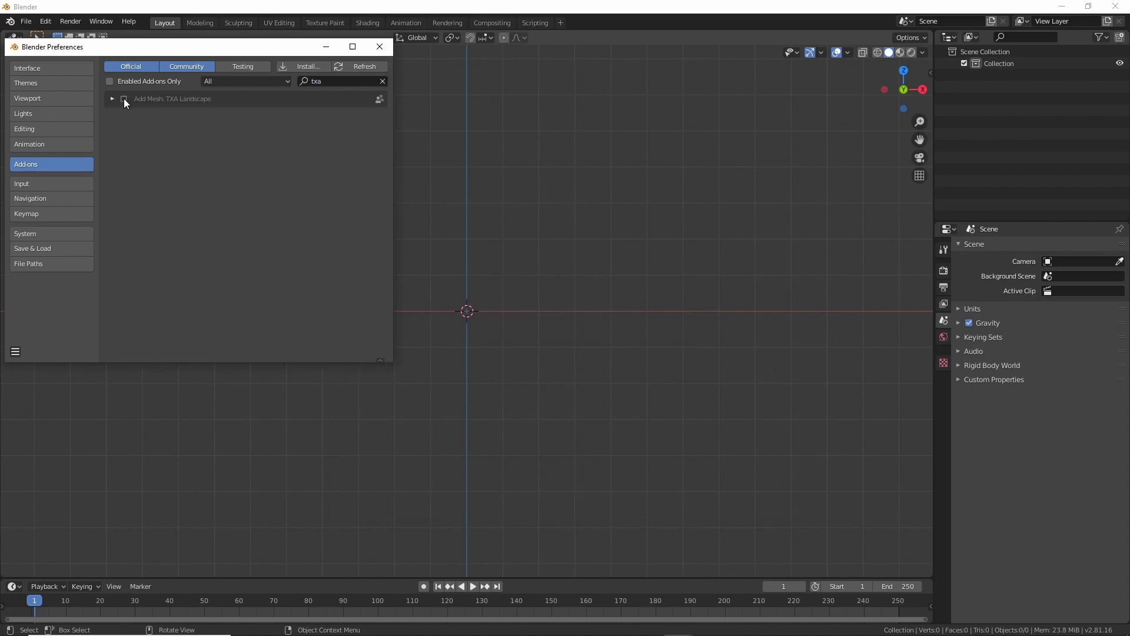
{"action": "left_click", "coordinate": [124, 99]}
{"action": "left_click", "coordinate": [379, 46]}
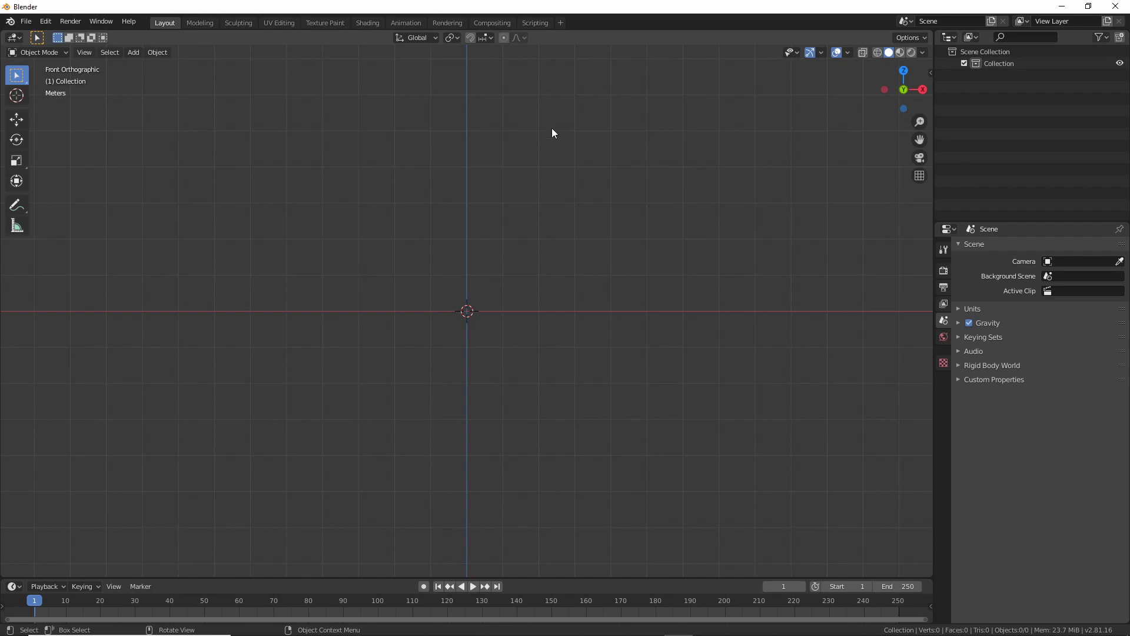
Add a TXA Landscape mesh to the empty scene and frame it in a perspective view.
{"action": "key", "text": "shift+a"}
{"action": "mouse_move", "coordinate": [552, 128]}
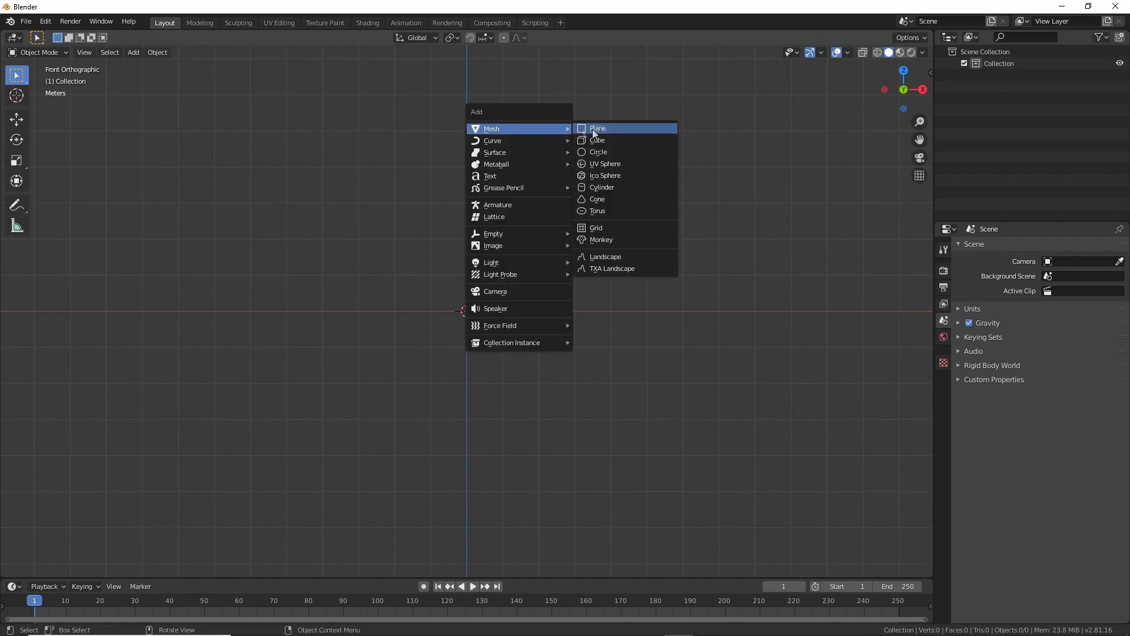
{"action": "left_click", "coordinate": [615, 266]}
{"action": "middle_click_drag", "start_coordinate": [482, 271], "coordinate": [495, 312]}
{"action": "scroll", "coordinate": [527, 313], "scroll_direction": "up", "scroll_amount": 5}
{"action": "scroll", "coordinate": [546, 279], "scroll_direction": "up", "scroll_amount": 4}
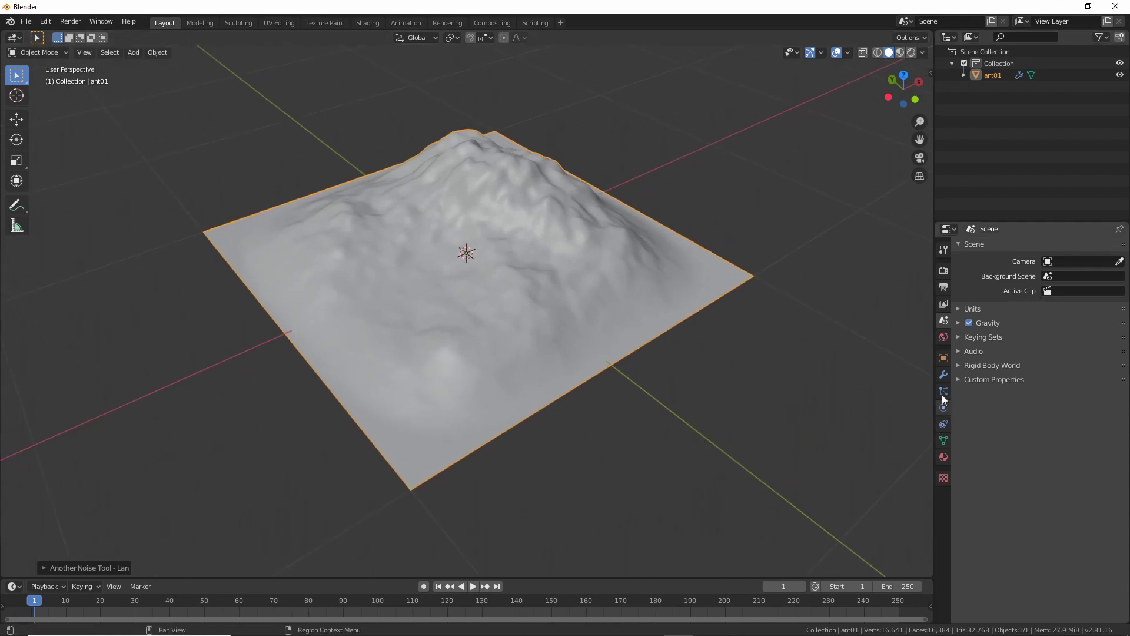
Examine the landscape's modifiers in a widened properties area and enlarge the preview of its ant01_antdisplace texture.
{"action": "left_click", "coordinate": [943, 374]}
{"action": "left_click_drag", "start_coordinate": [935, 395], "coordinate": [828, 395]}
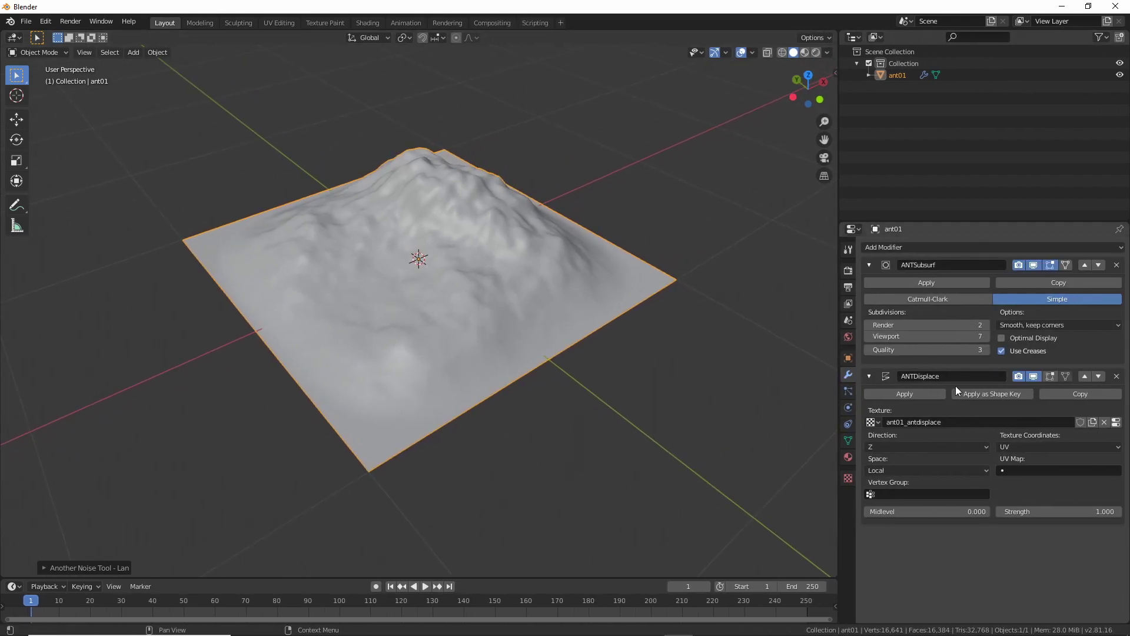
{"action": "scroll", "coordinate": [955, 386], "scroll_direction": "up", "scroll_amount": 2, "text": "ctrl"}
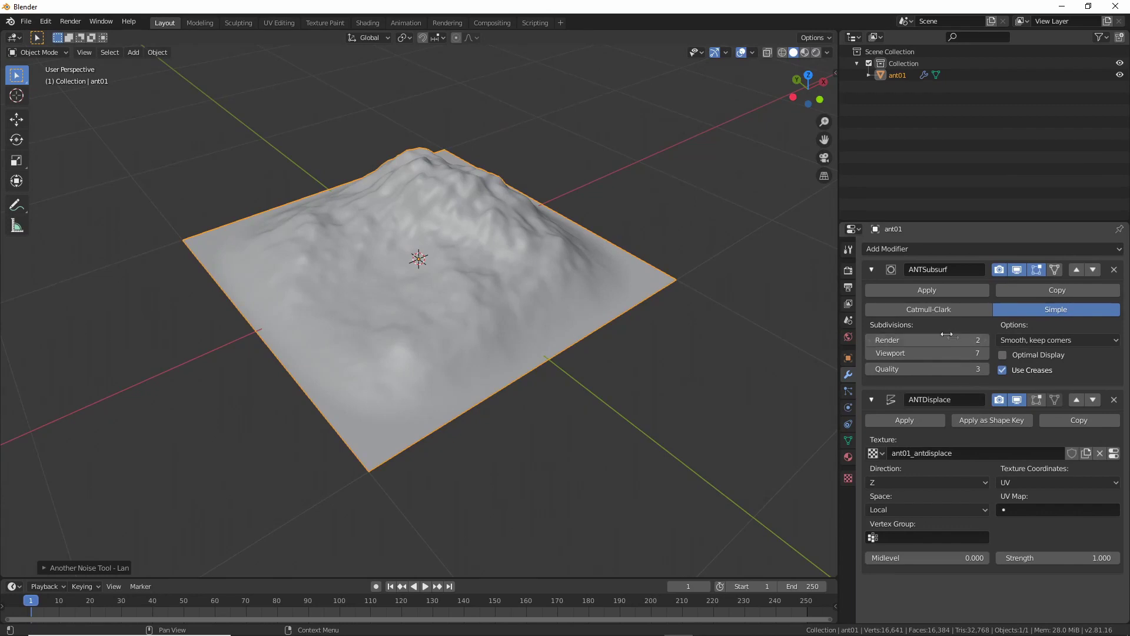
{"action": "left_click", "coordinate": [847, 478]}
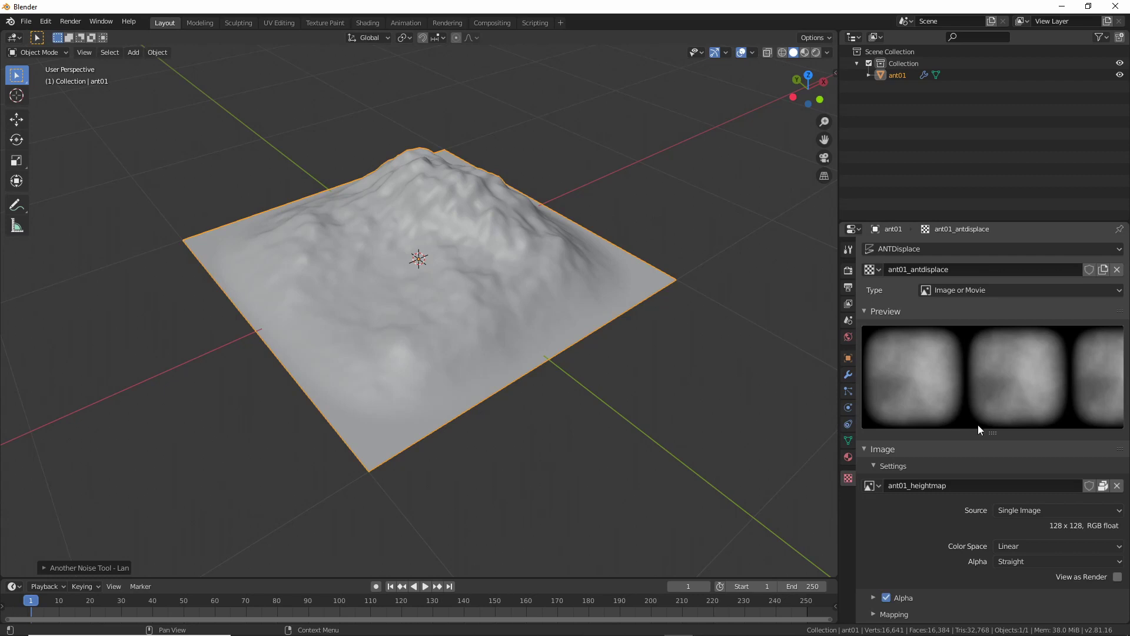
{"action": "left_click_drag", "start_coordinate": [988, 431], "coordinate": [981, 487]}
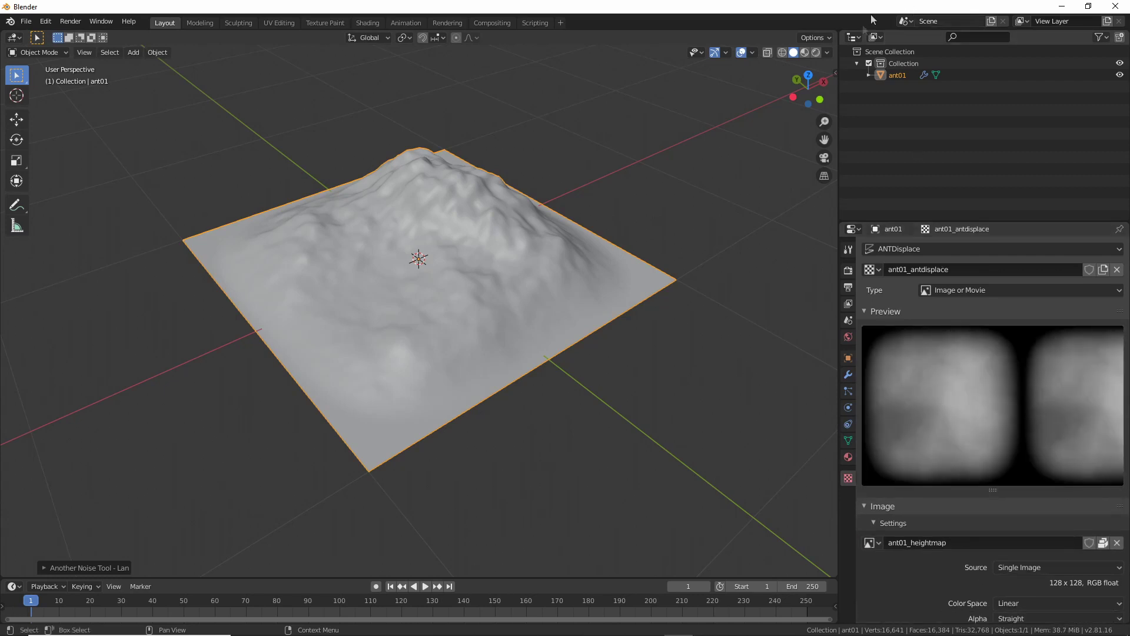
Turn the Outliner area into an Image Editor and display the ant01_normal image.
{"action": "left_click", "coordinate": [854, 38]}
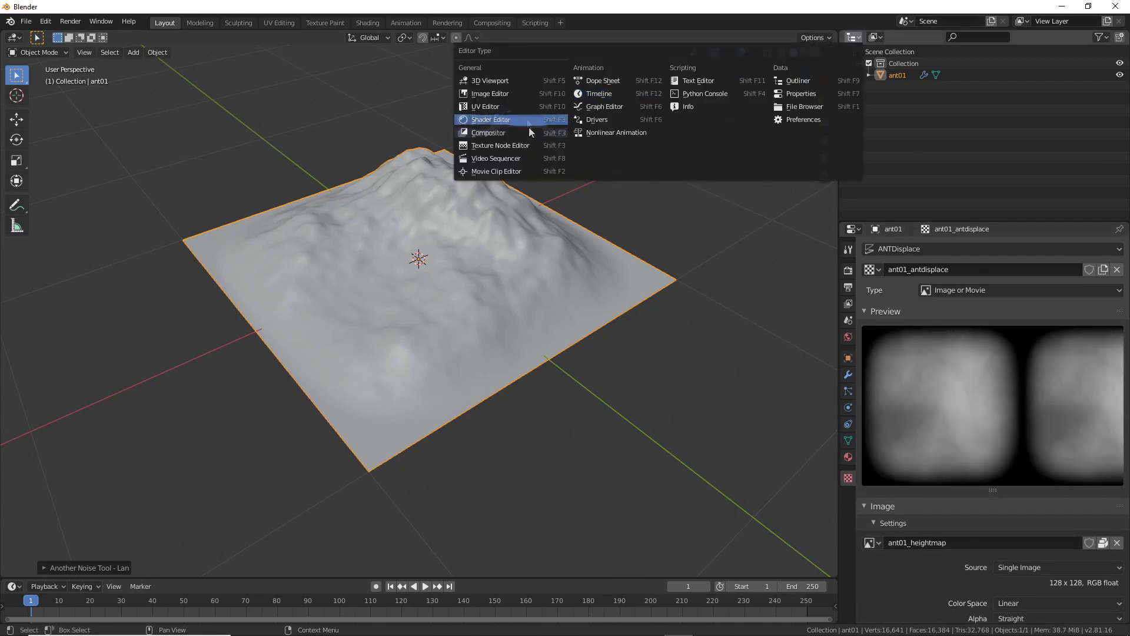
{"action": "left_click", "coordinate": [490, 93]}
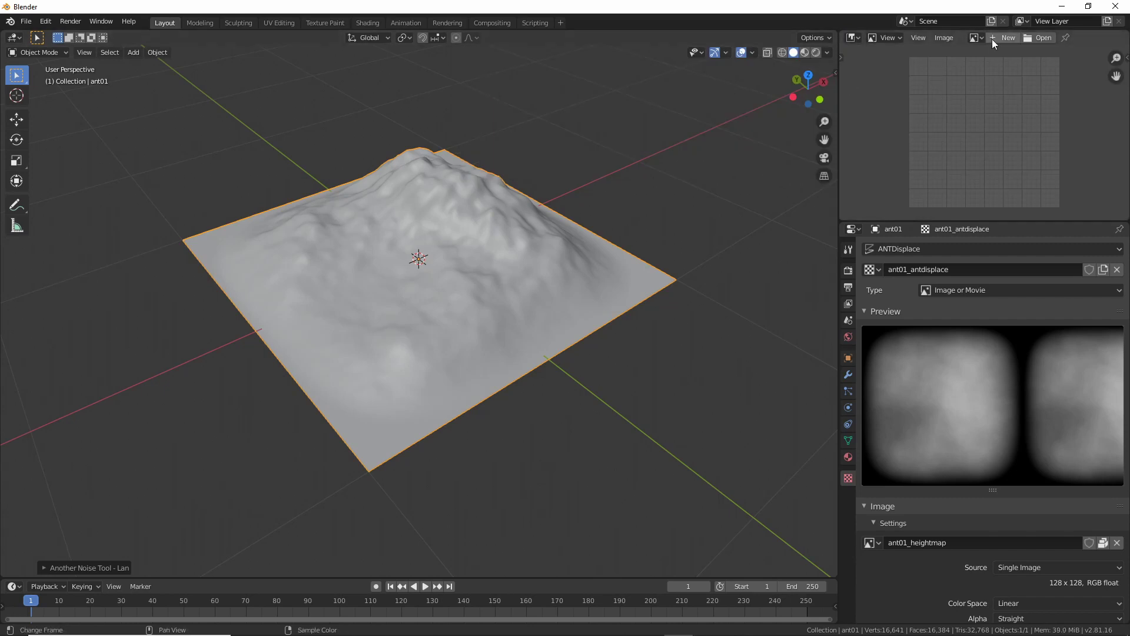
{"action": "left_click", "coordinate": [975, 37]}
{"action": "left_click", "coordinate": [894, 76]}
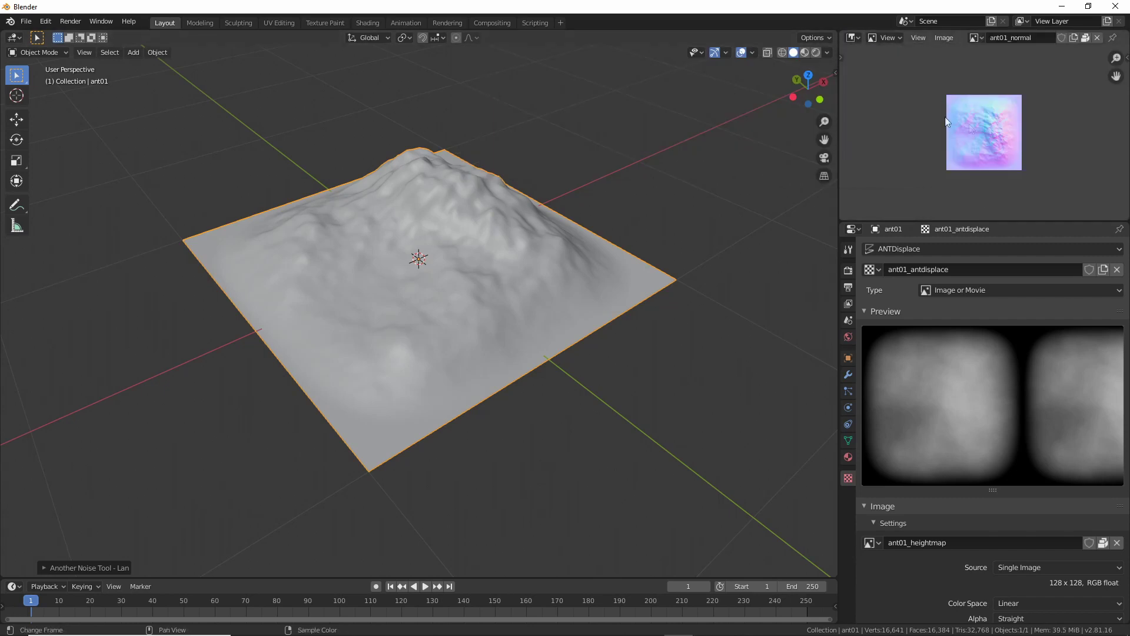
Switch to the Shading workspace and examine the node setup of the ant01_NormalOnly material.
{"action": "left_click", "coordinate": [367, 23]}
{"action": "key", "text": "Home"}
{"action": "scroll", "coordinate": [615, 573], "scroll_direction": "up", "scroll_amount": 3}
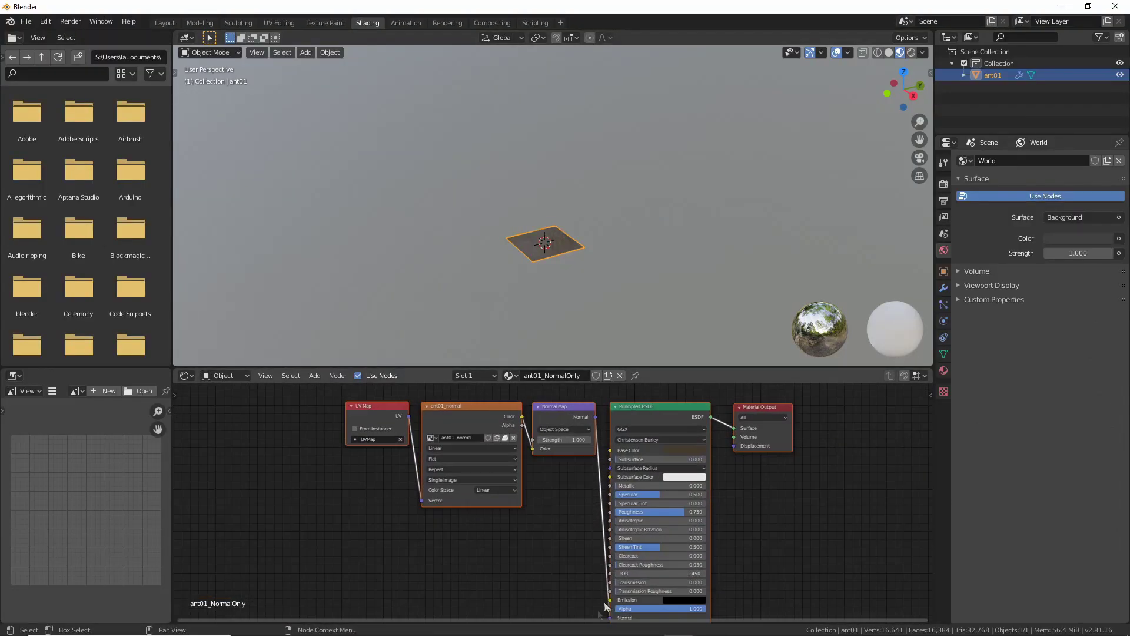
{"action": "scroll", "coordinate": [573, 585], "scroll_direction": "up", "scroll_amount": 1}
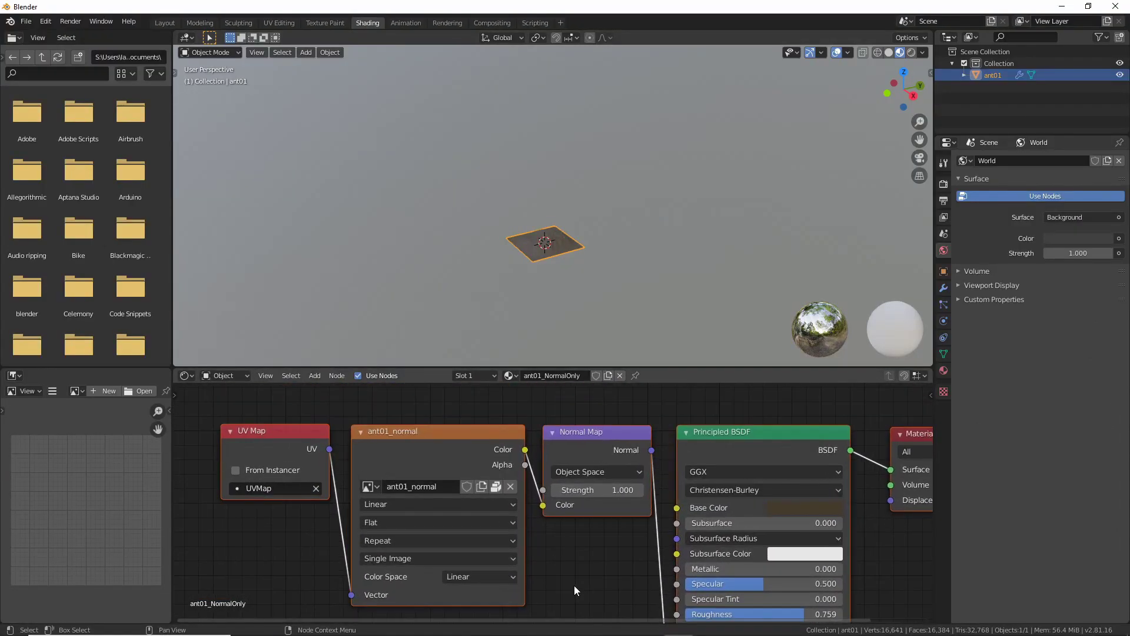
{"action": "scroll", "coordinate": [577, 586], "scroll_direction": "down", "scroll_amount": 1}
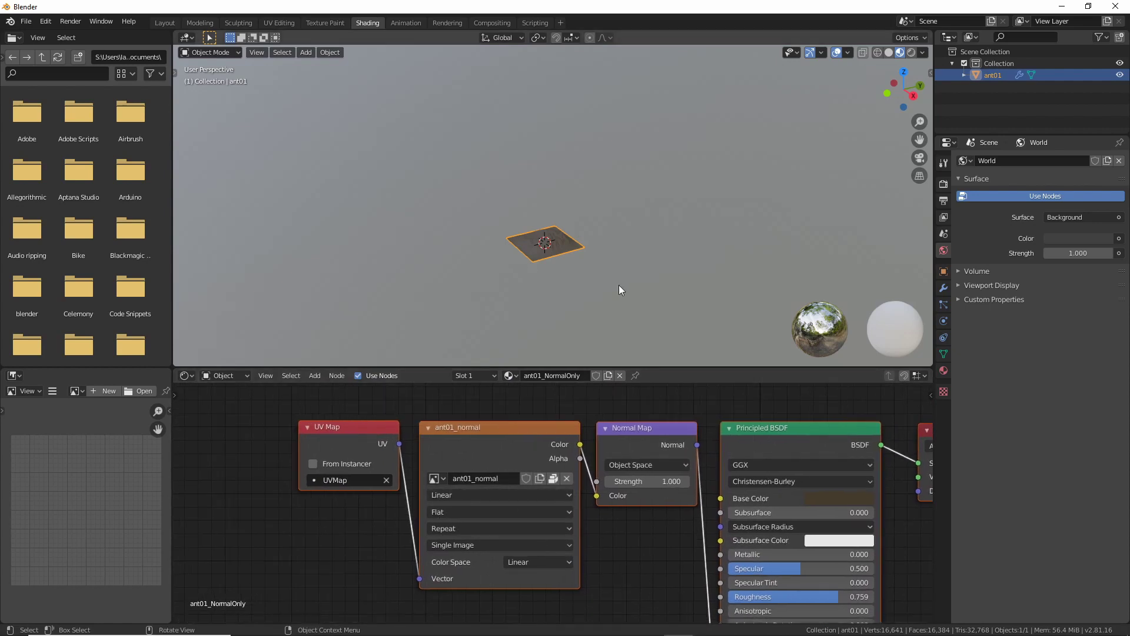
Frame the landscape in the material preview and light it with a different HDRI environment.
{"action": "scroll", "coordinate": [632, 151], "scroll_direction": "up", "scroll_amount": 4}
{"action": "scroll", "coordinate": [632, 151], "scroll_direction": "up", "scroll_amount": 3}
{"action": "scroll", "coordinate": [676, 192], "scroll_direction": "down", "scroll_amount": 1}
{"action": "left_click", "coordinate": [922, 52]}
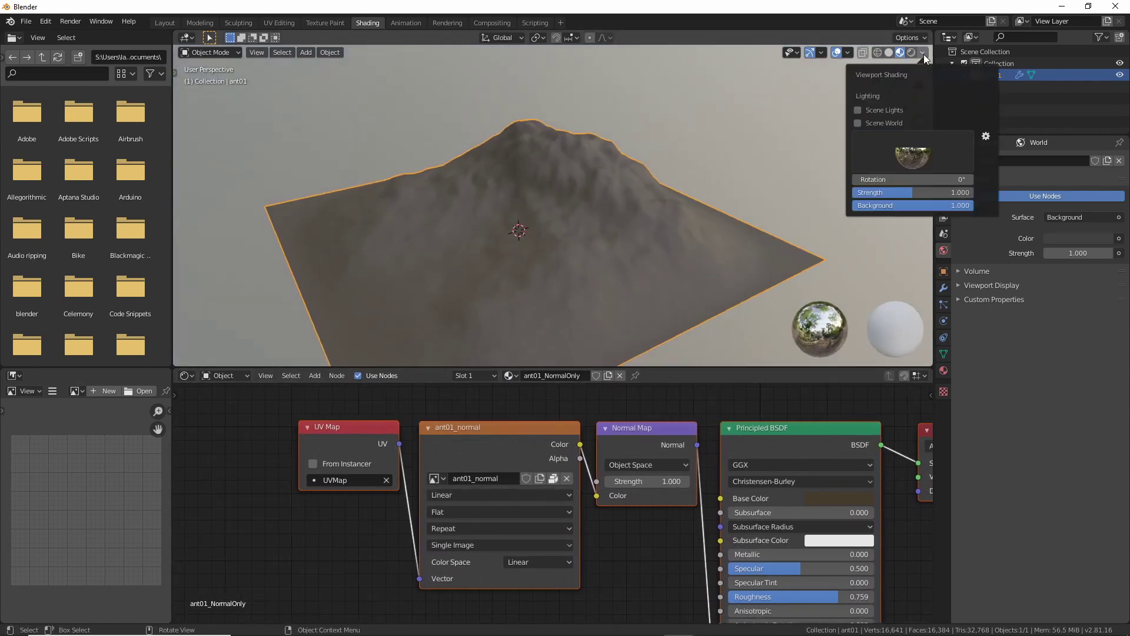
{"action": "left_click", "coordinate": [913, 151]}
{"action": "left_click", "coordinate": [930, 196]}
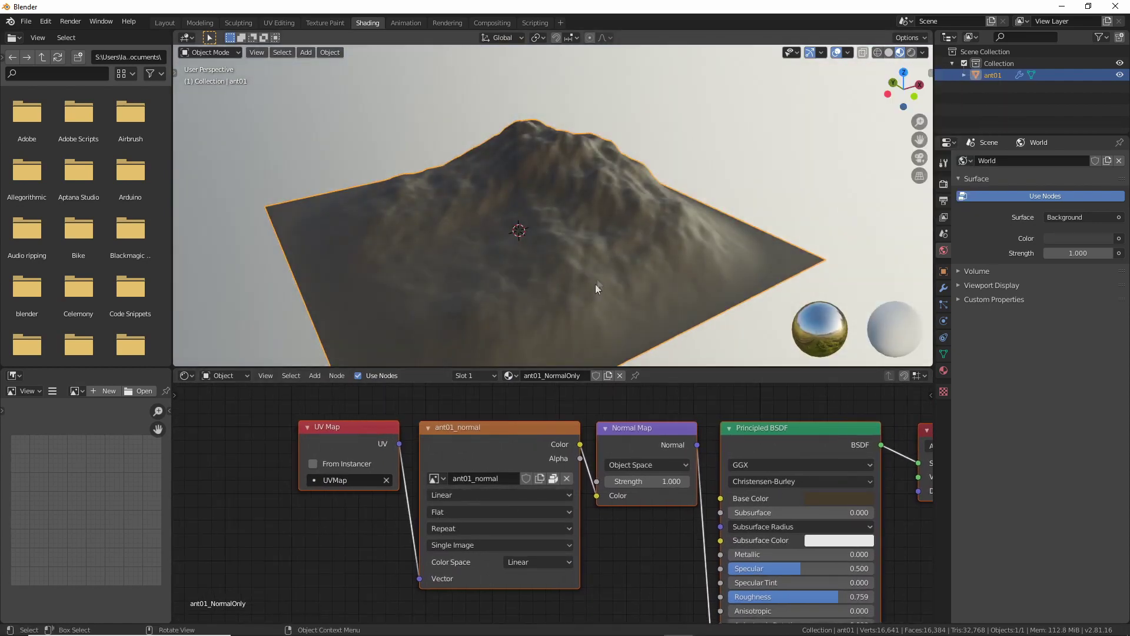
{"action": "middle_click_drag", "start_coordinate": [598, 285], "coordinate": [600, 253], "text": "shift"}
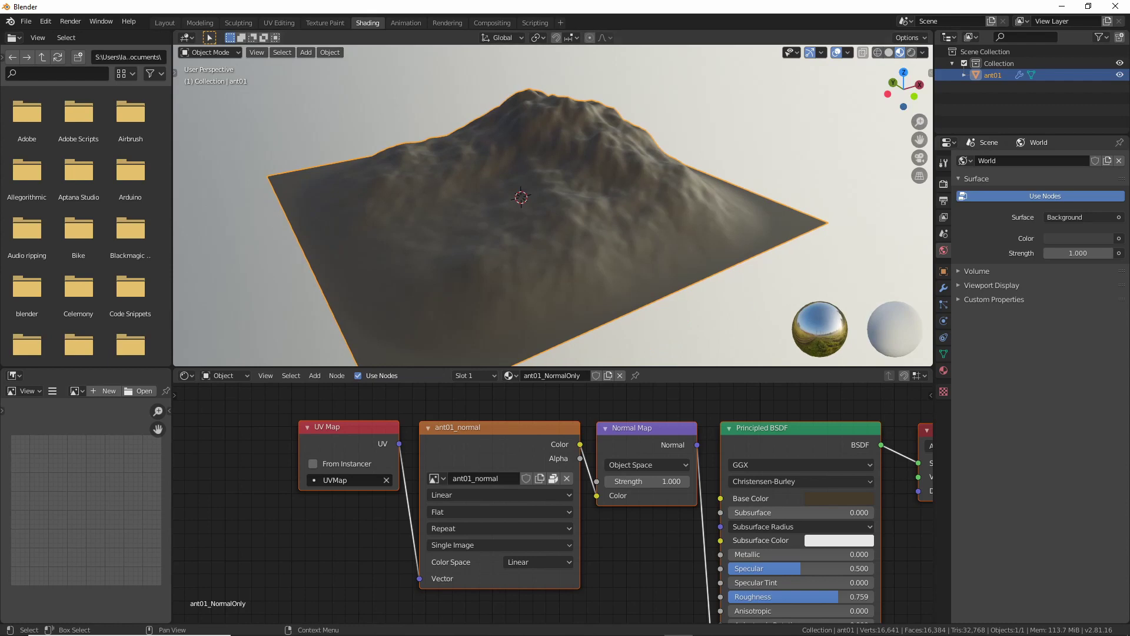
Return to the Layout workspace and expand the TXA landscape's generation settings at a larger scale.
{"action": "left_click", "coordinate": [165, 23]}
{"action": "left_click", "coordinate": [42, 568]}
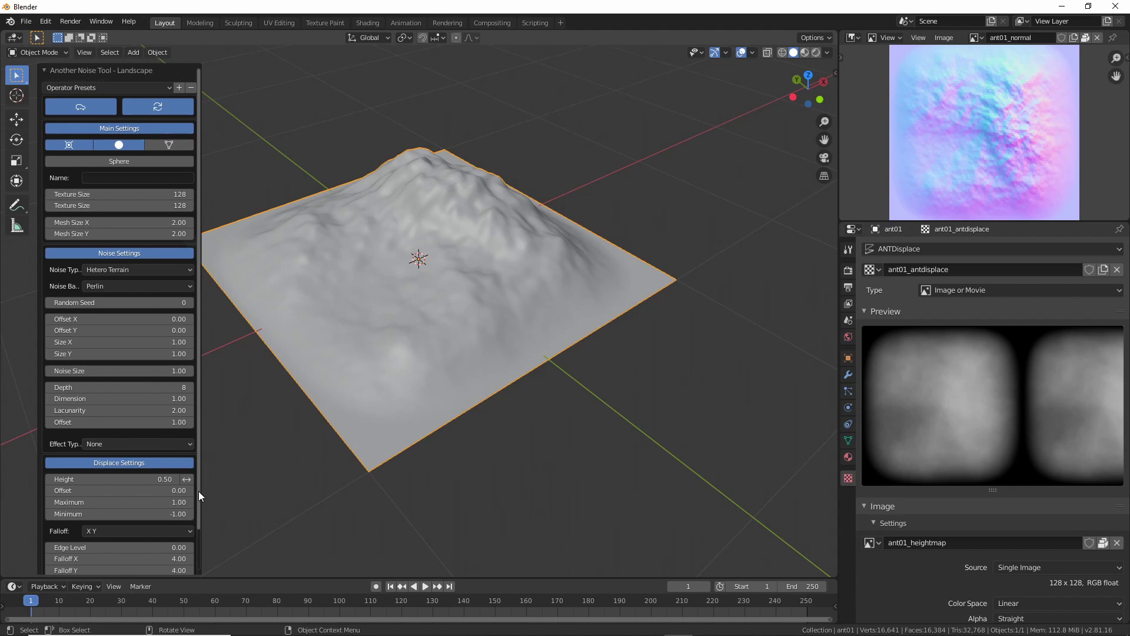
{"action": "middle_click_drag", "start_coordinate": [160, 259], "coordinate": [129, 285], "text": "ctrl"}
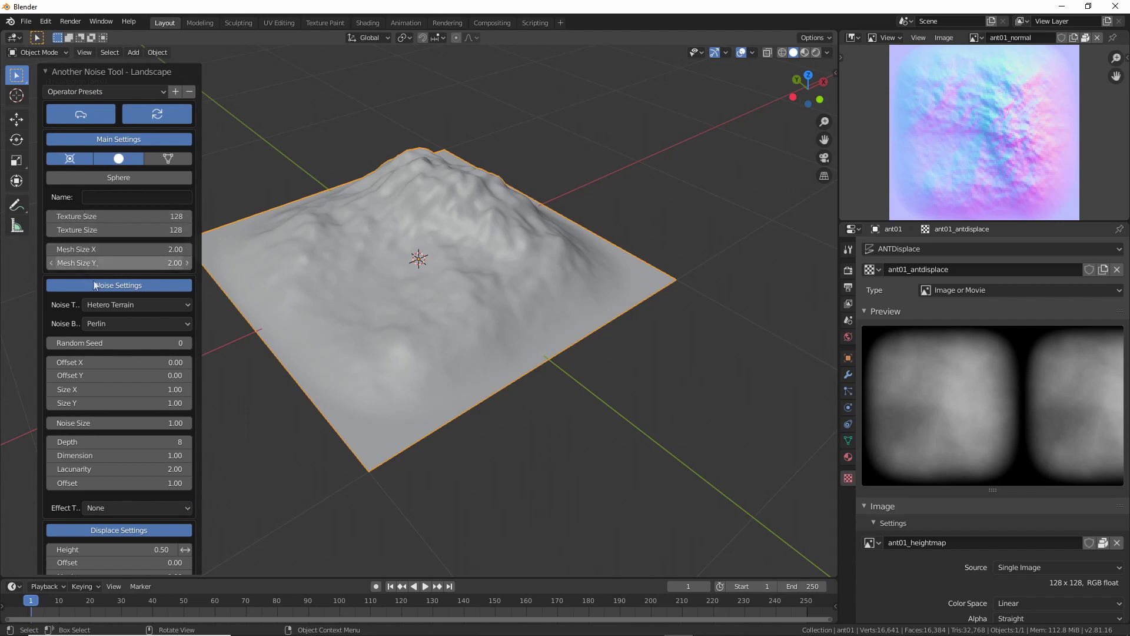
Try the Ridged MFractal and Distorted Noise types on the landscape.
{"action": "left_click", "coordinate": [103, 304]}
{"action": "left_click", "coordinate": [104, 345]}
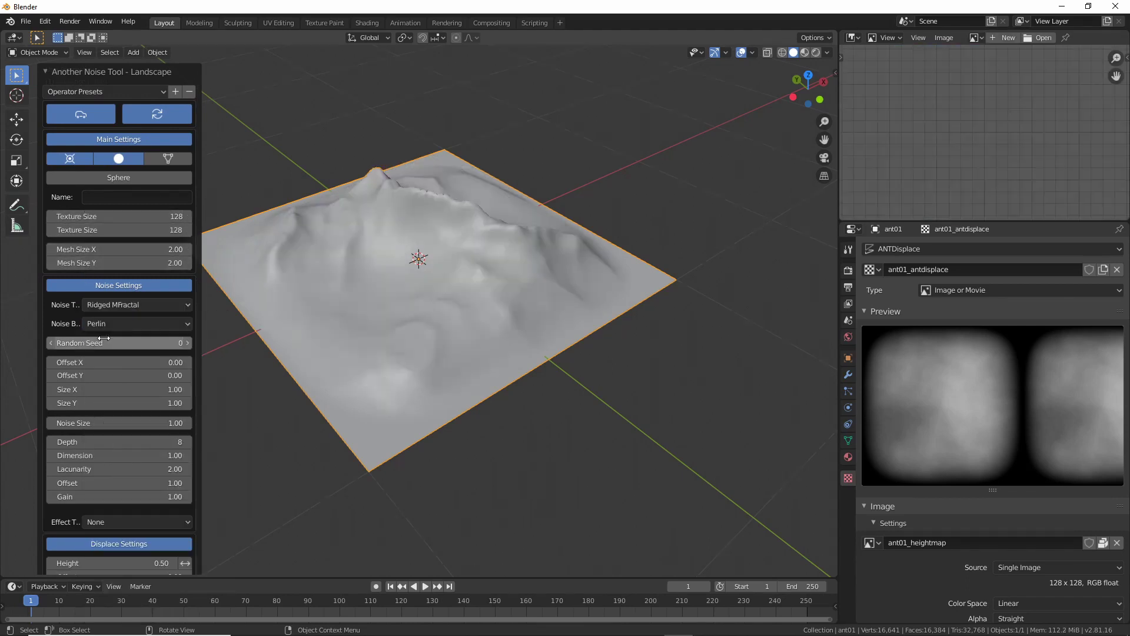
{"action": "left_click", "coordinate": [111, 306]}
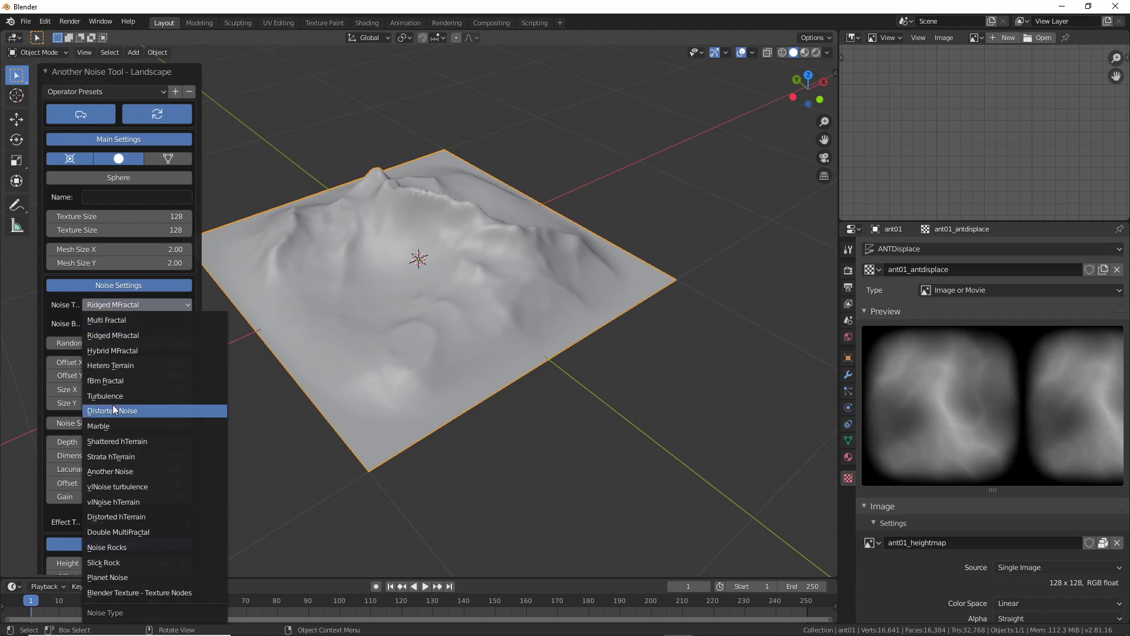
{"action": "left_click", "coordinate": [114, 410]}
Set the landscape's noise type to Shattered hTerrain and its noise basis to Voronoi F1.
{"action": "left_click", "coordinate": [118, 304]}
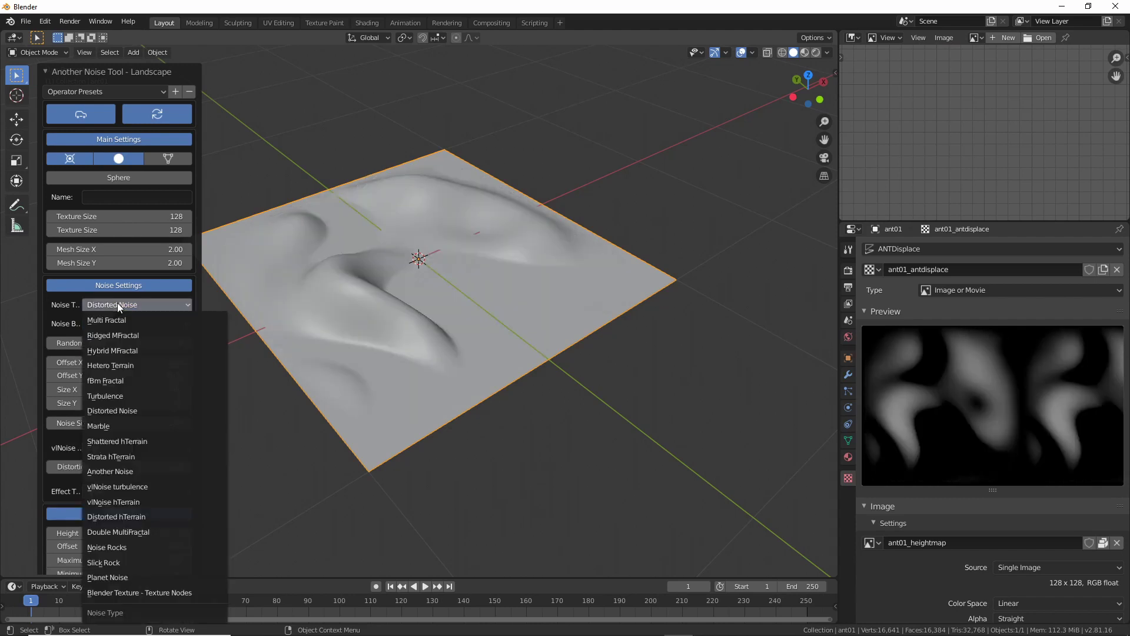
{"action": "left_click", "coordinate": [122, 450]}
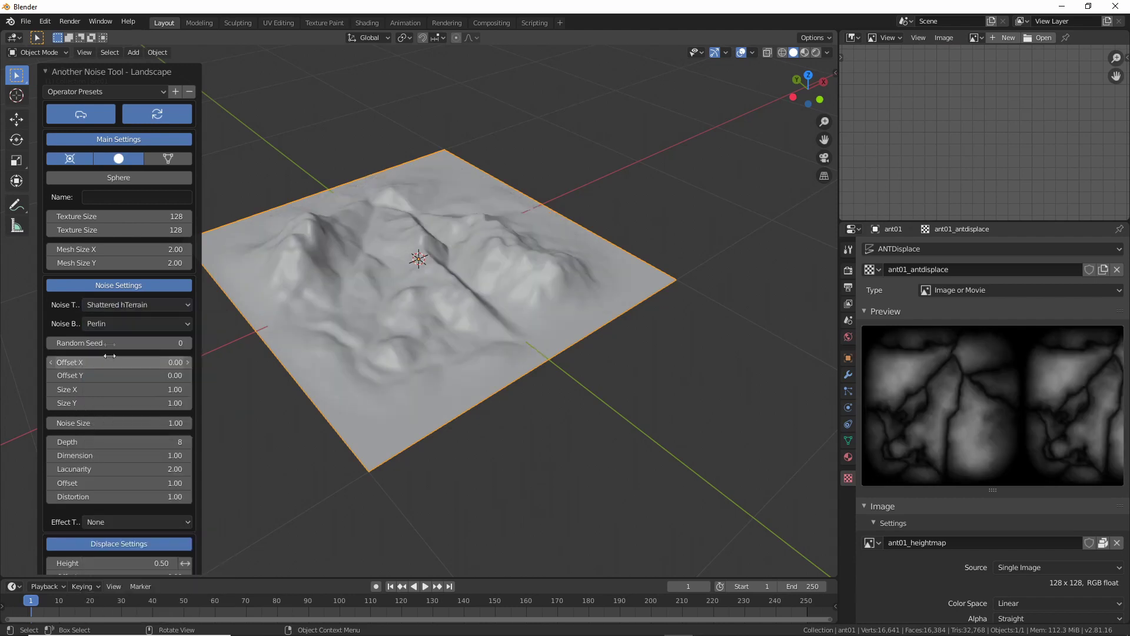
{"action": "left_click", "coordinate": [126, 323]}
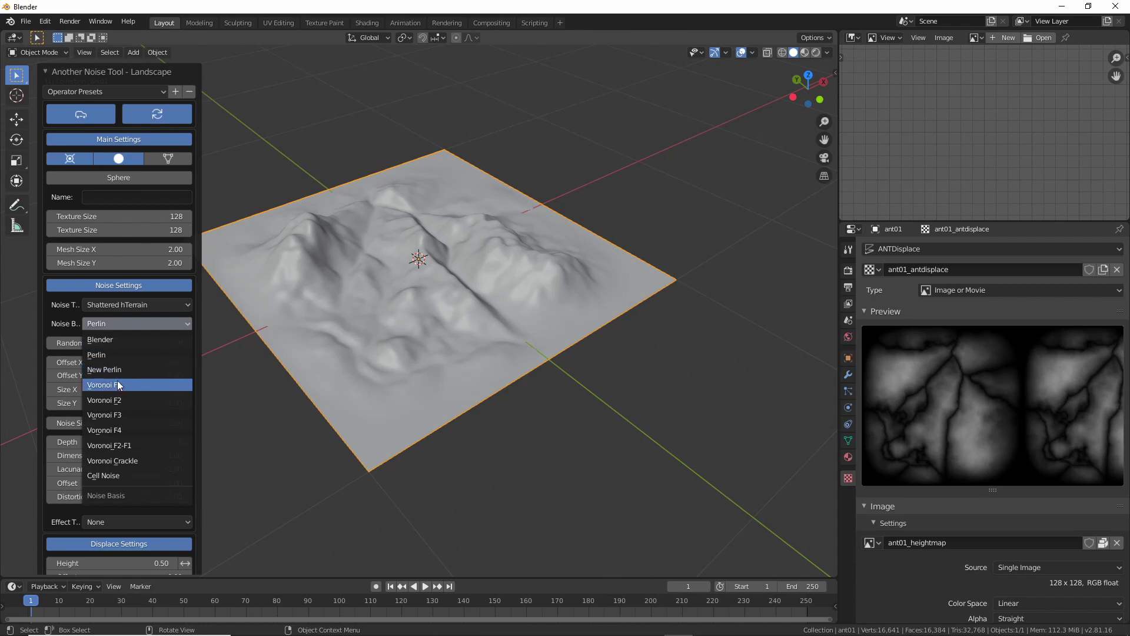
{"action": "left_click", "coordinate": [118, 384]}
Try a Mesh Size X of 4 on the landscape and set it back to 2.
{"action": "left_click", "coordinate": [128, 249]}
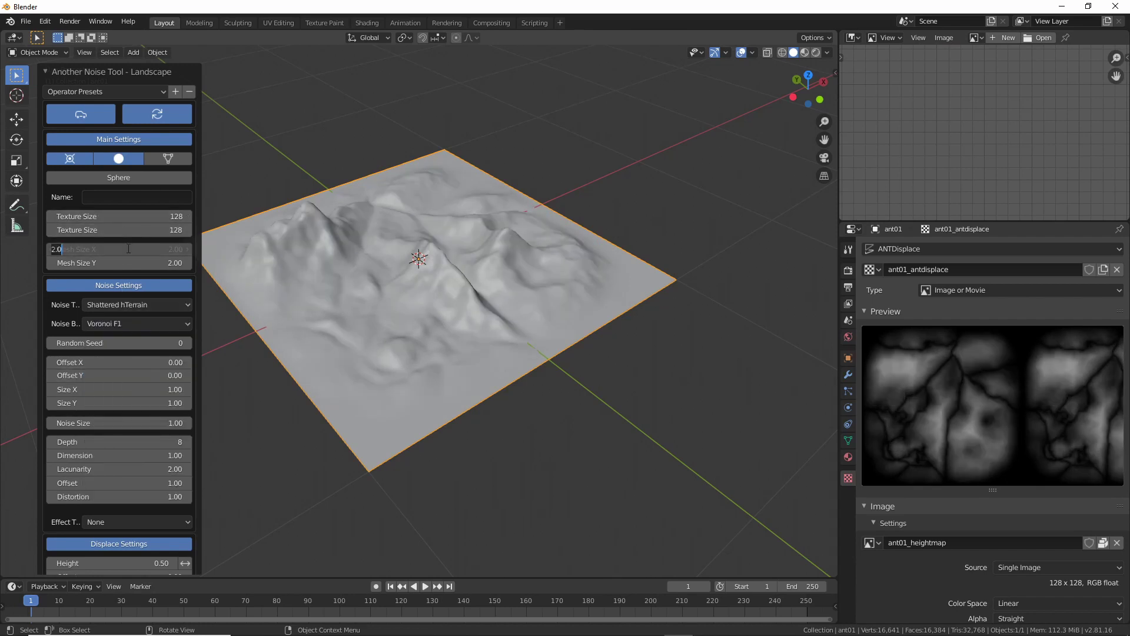
{"action": "key", "text": "Return"}
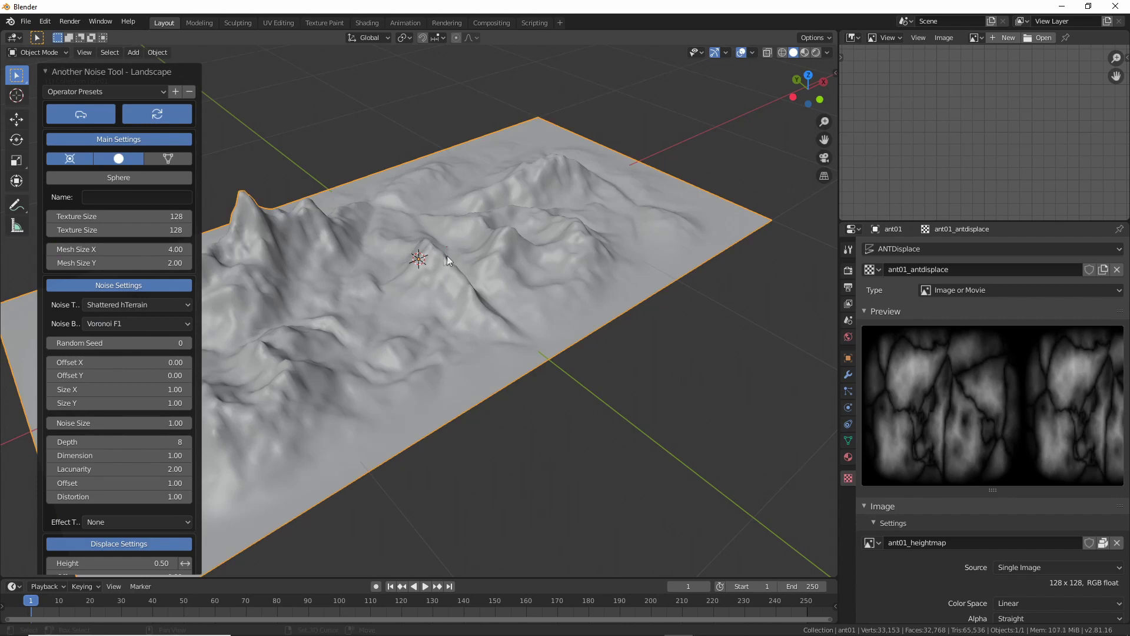
{"action": "middle_click_drag", "start_coordinate": [447, 256], "coordinate": [541, 254]}
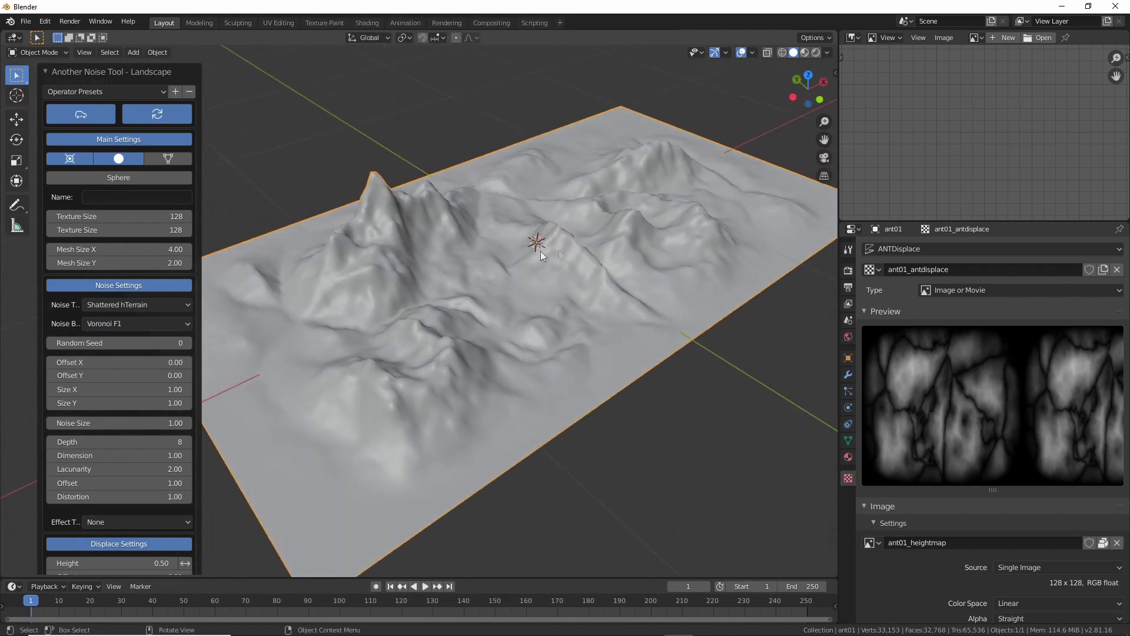
{"action": "left_click", "coordinate": [138, 250]}
{"action": "type", "text": "2"}
{"action": "key", "text": "Return"}
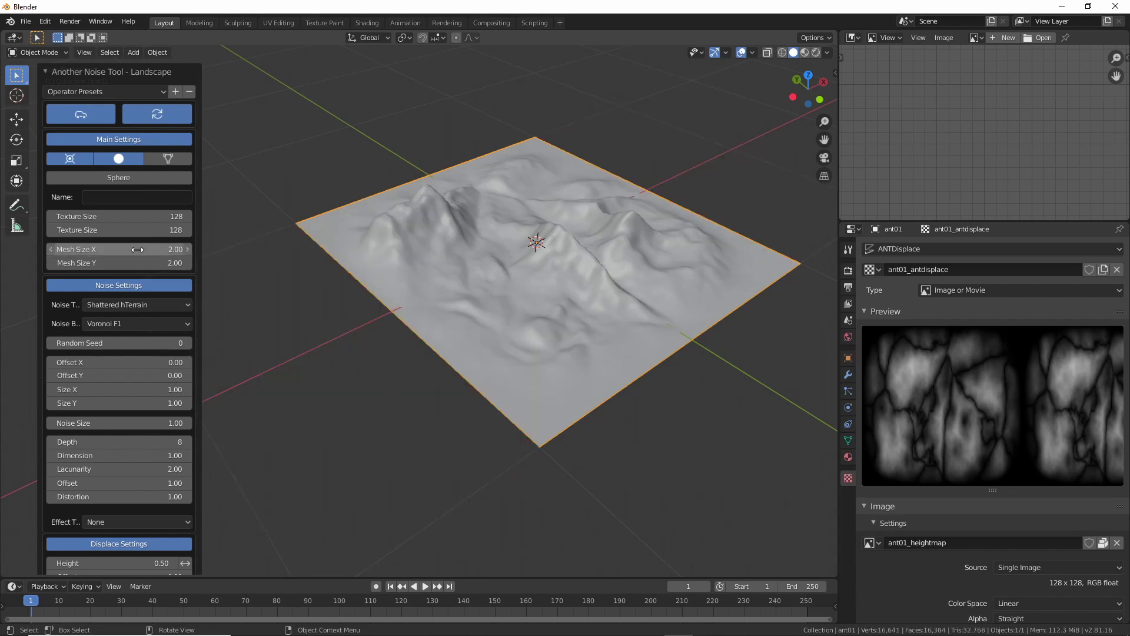
Set both texture size values of the landscape to 256.
{"action": "middle_click_drag", "start_coordinate": [518, 291], "coordinate": [458, 295]}
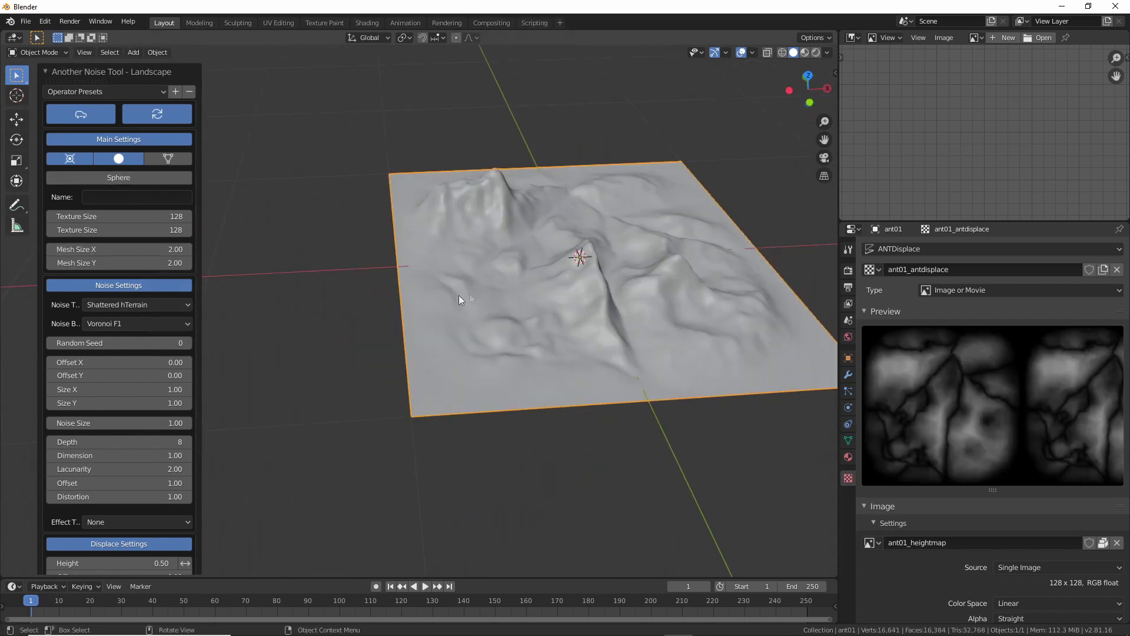
{"action": "left_click_drag", "start_coordinate": [147, 217], "coordinate": [147, 230]}
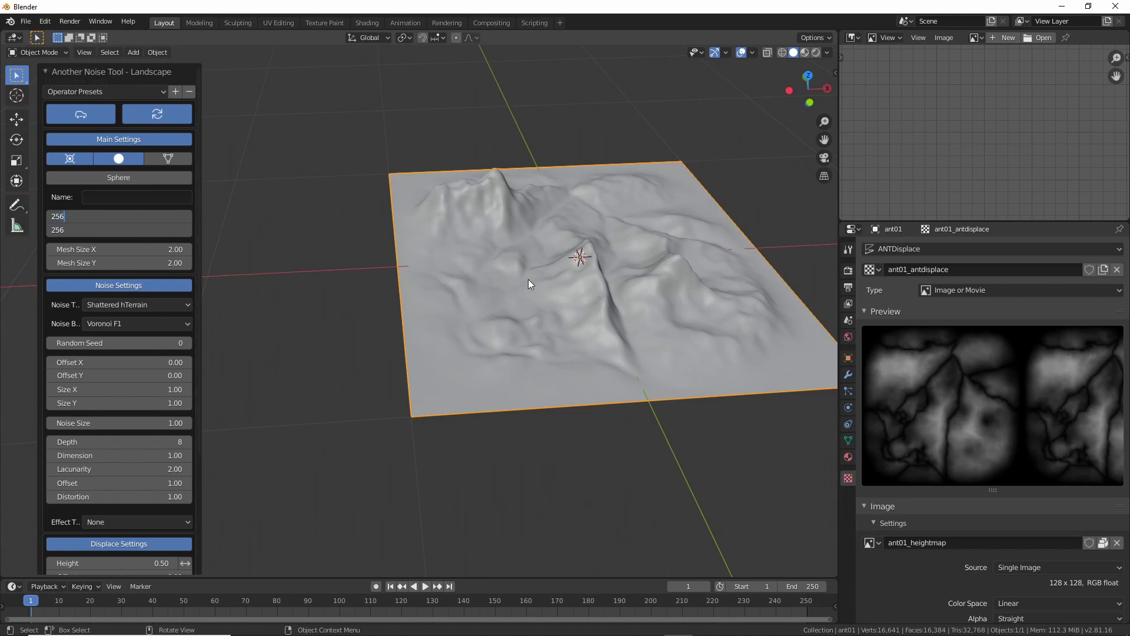
{"action": "type", "text": "256"}
{"action": "key", "text": "Return"}
{"action": "middle_click_drag", "start_coordinate": [508, 302], "coordinate": [630, 299]}
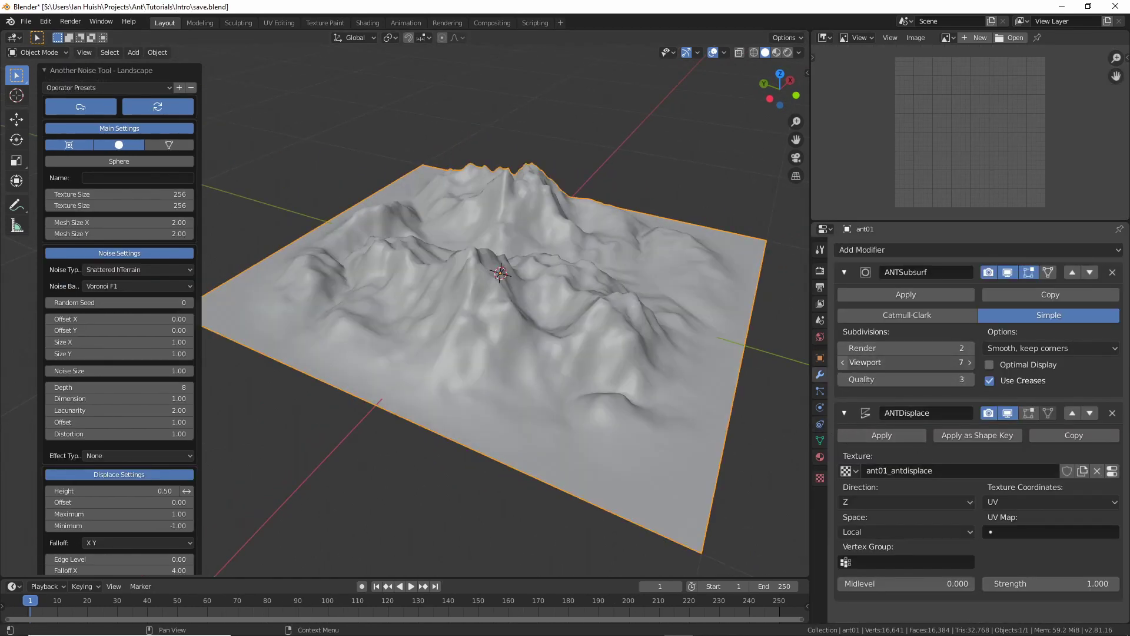
Try the ANTSubsurf modifier at 4 viewport subdivisions and raise it to 9.
{"action": "left_click", "coordinate": [843, 362]}
{"action": "left_click", "coordinate": [843, 362]}
{"action": "left_click", "coordinate": [843, 362]}
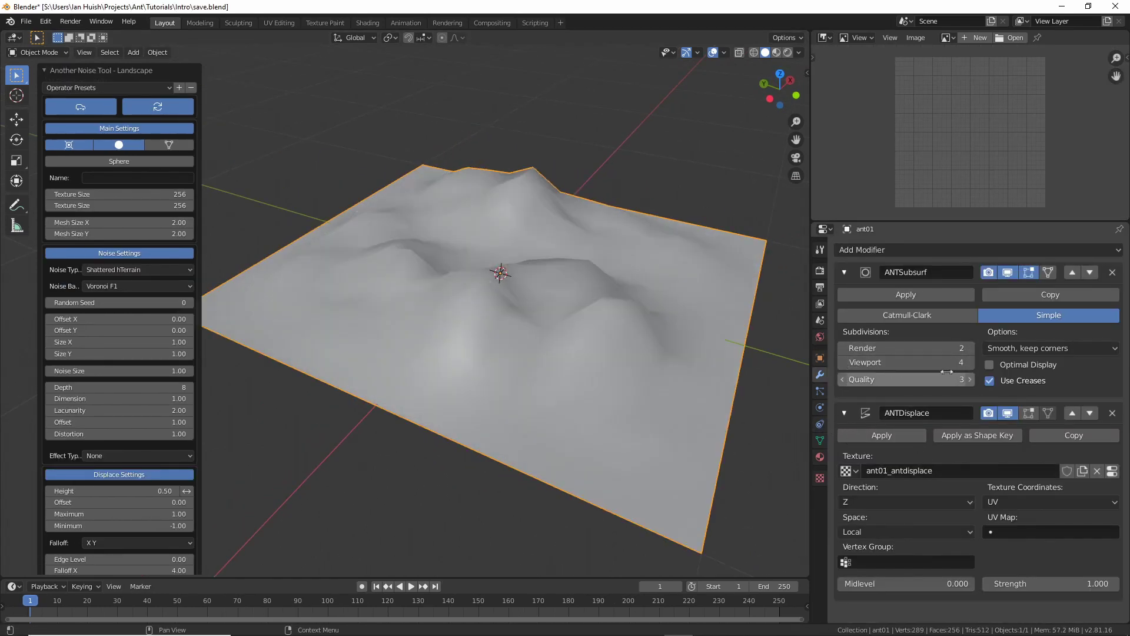
{"action": "left_click", "coordinate": [927, 362]}
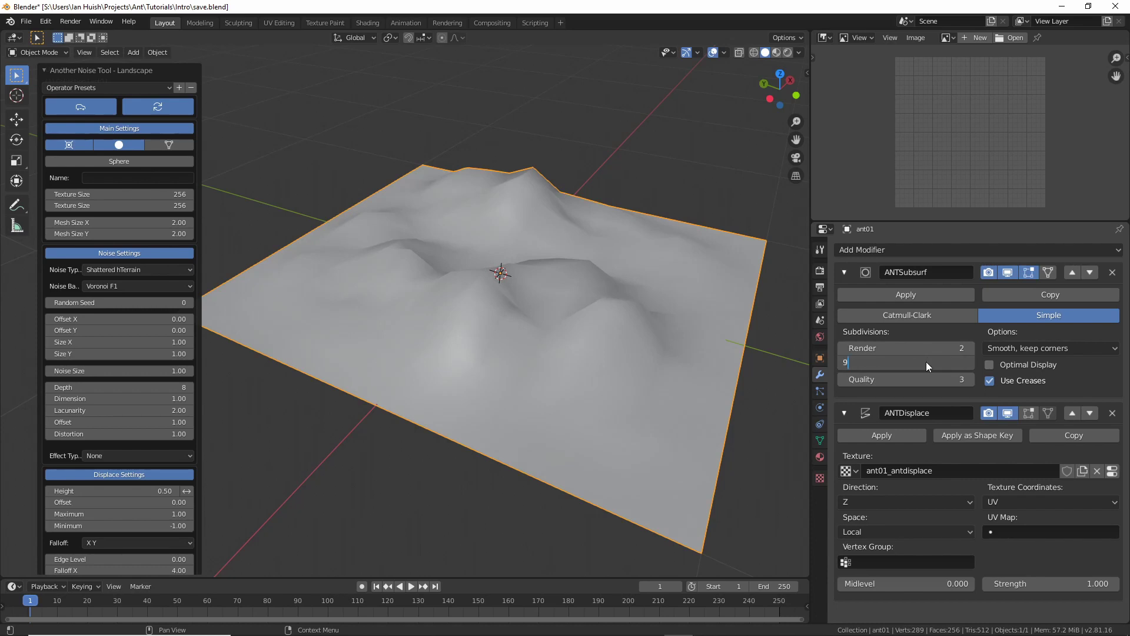
{"action": "key", "text": "Return"}
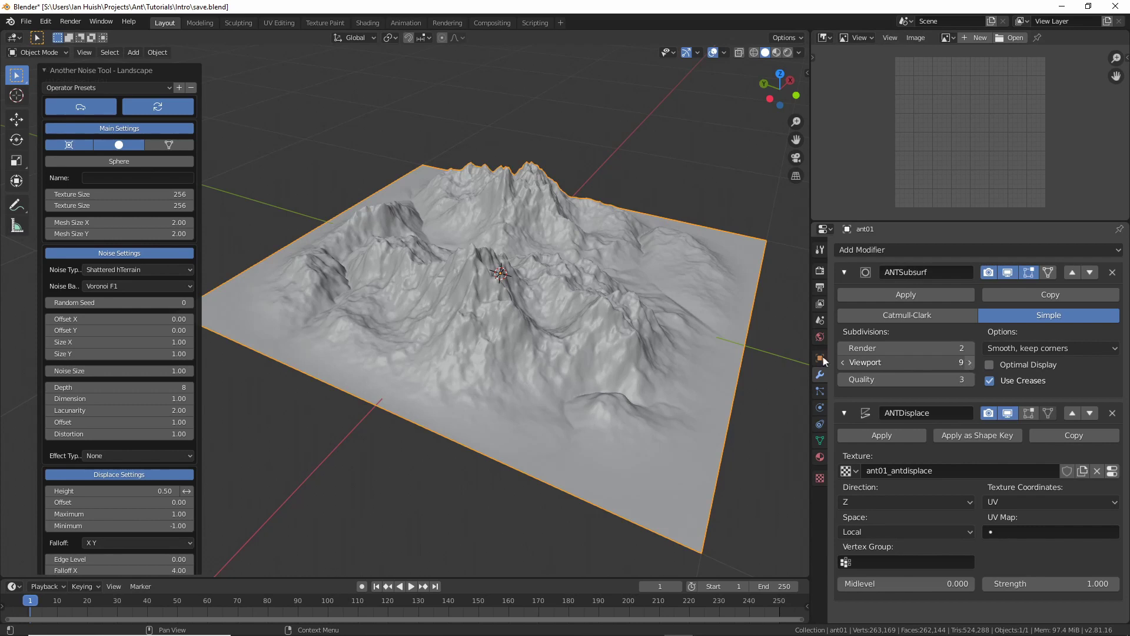
Shade the viewport in Material Preview and lower the ANTSubsurf viewport subdivisions in stages to 7 and 4.
{"action": "left_click", "coordinate": [776, 53]}
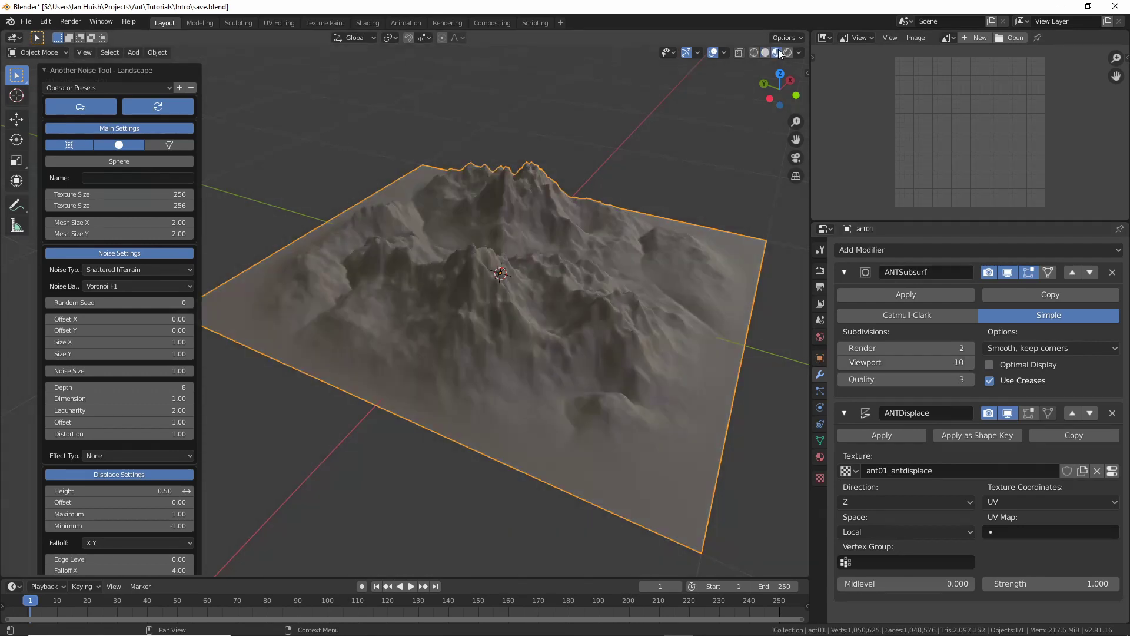
{"action": "scroll", "coordinate": [842, 363], "scroll_direction": "up", "scroll_amount": 1, "text": "ctrl"}
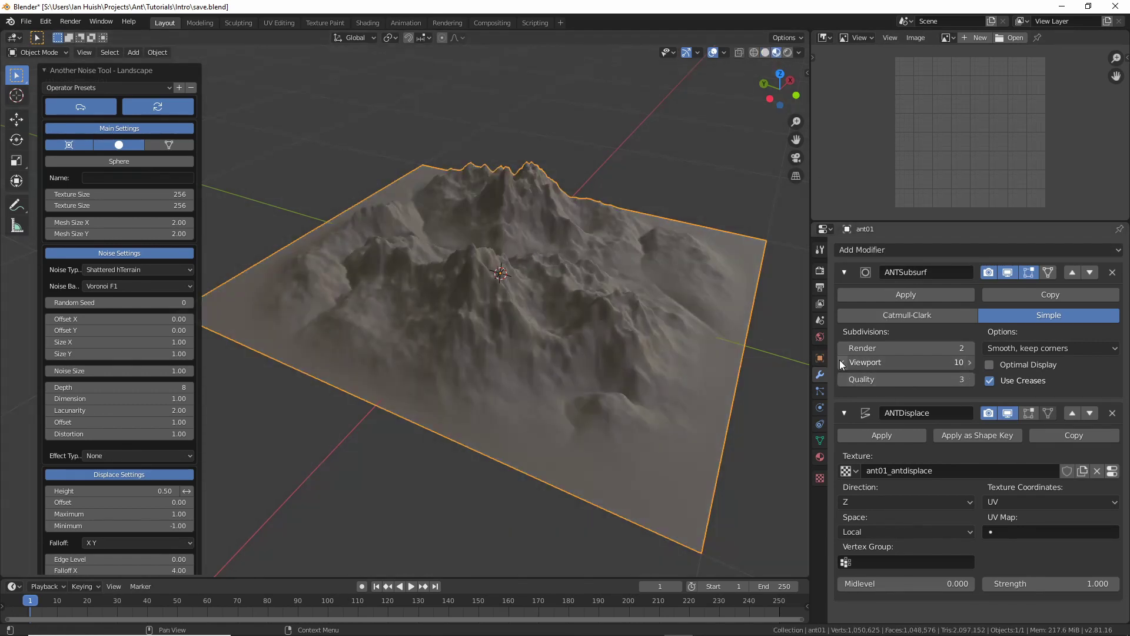
{"action": "scroll", "coordinate": [840, 363], "scroll_direction": "down", "scroll_amount": 3, "text": "ctrl"}
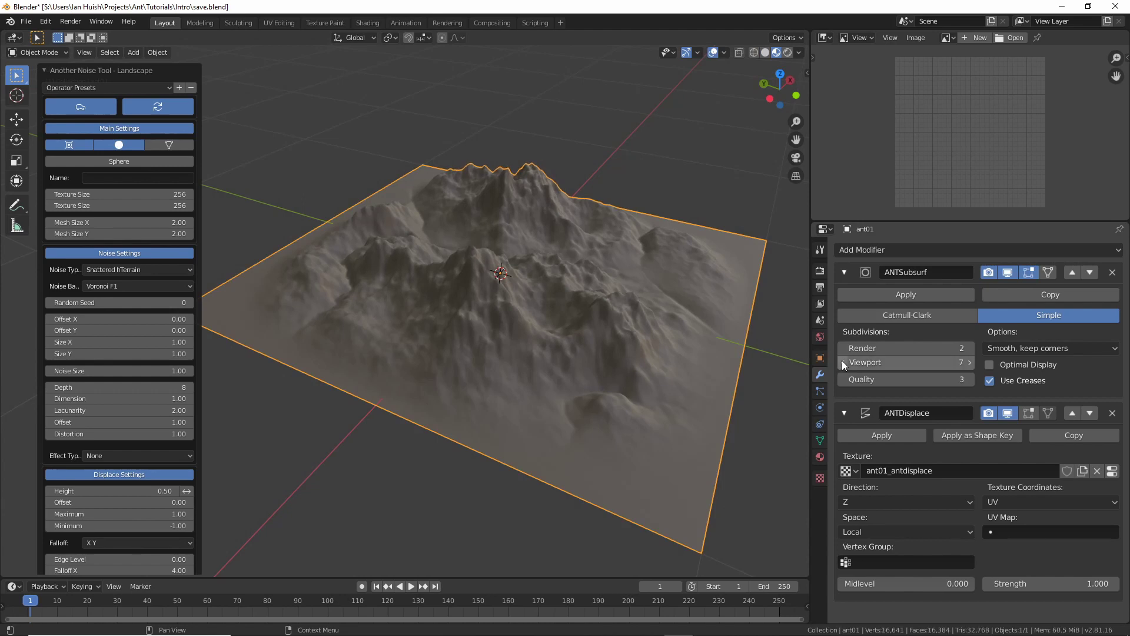
{"action": "scroll", "coordinate": [842, 360], "scroll_direction": "down", "scroll_amount": 3, "text": "ctrl"}
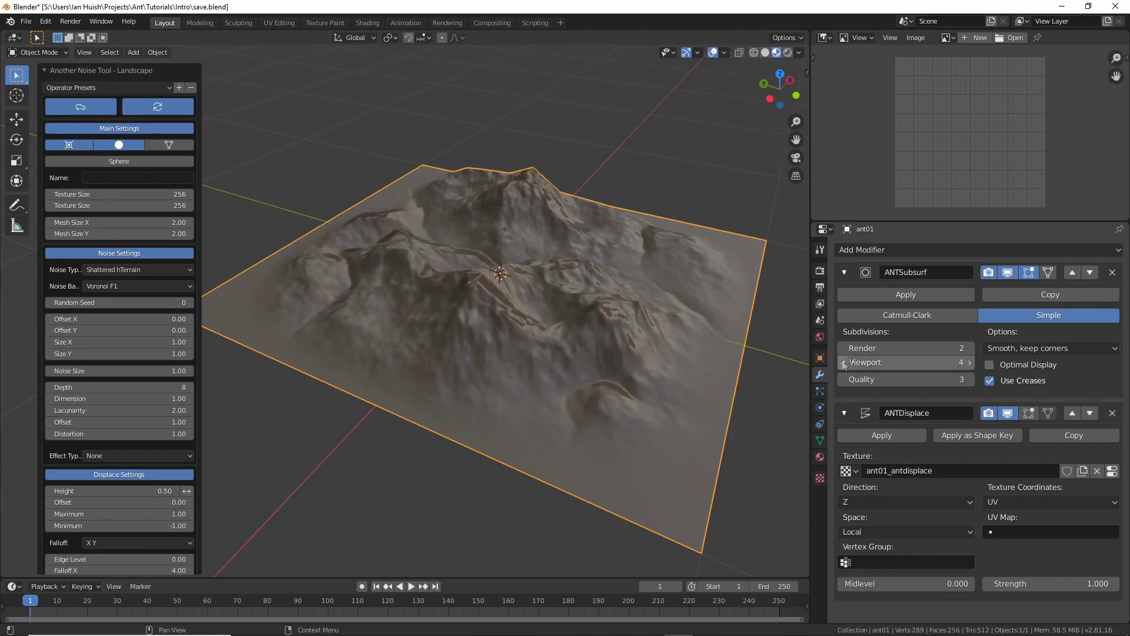
Delete the landscape and add a fresh TXA Landscape mesh.
{"action": "key", "text": "Delete"}
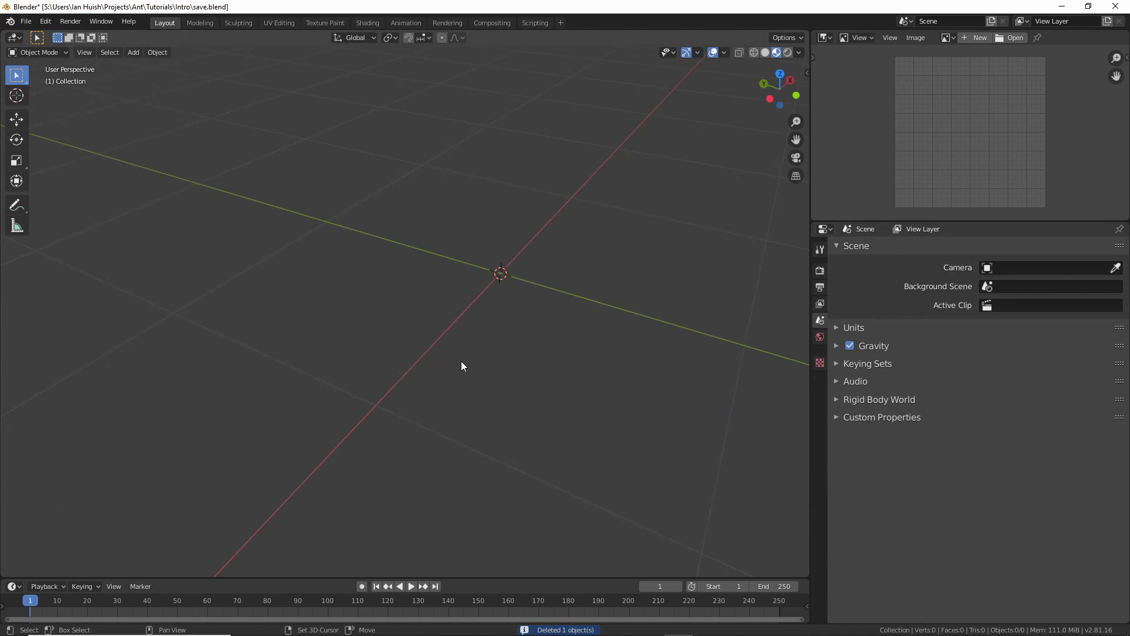
{"action": "key", "text": "shift+a"}
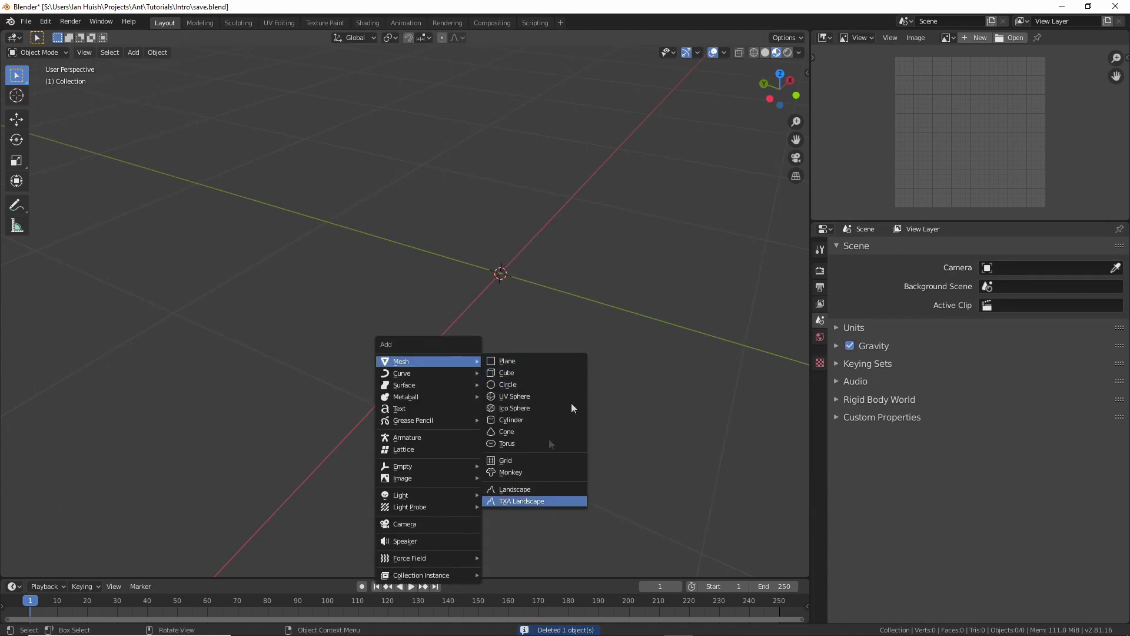
{"action": "key", "text": "Return"}
{"action": "left_click", "coordinate": [538, 342]}
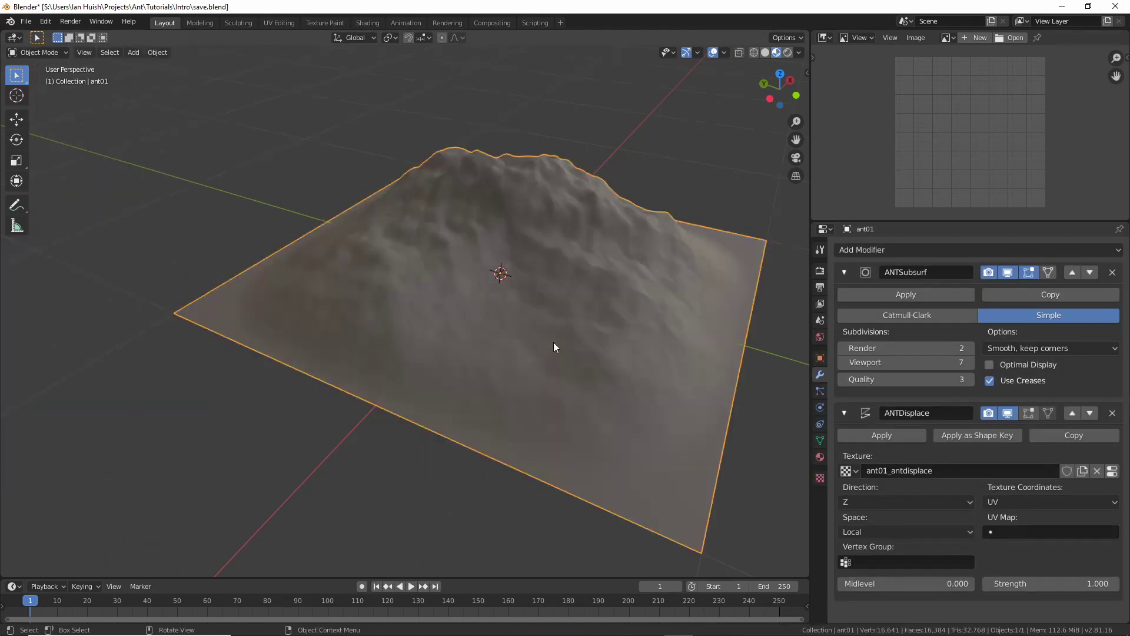
Show the viewport sidebar beside the landscape, widen it and check the landscape tools in its Create category.
{"action": "middle_click_drag", "start_coordinate": [552, 360], "coordinate": [377, 338]}
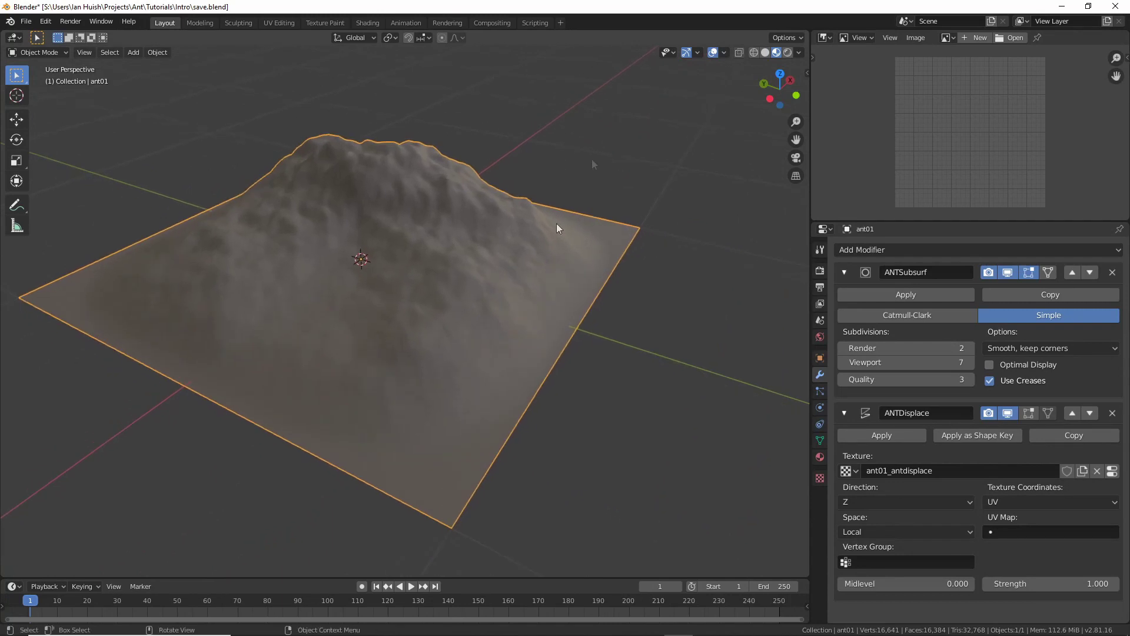
{"action": "left_click", "coordinate": [807, 72]}
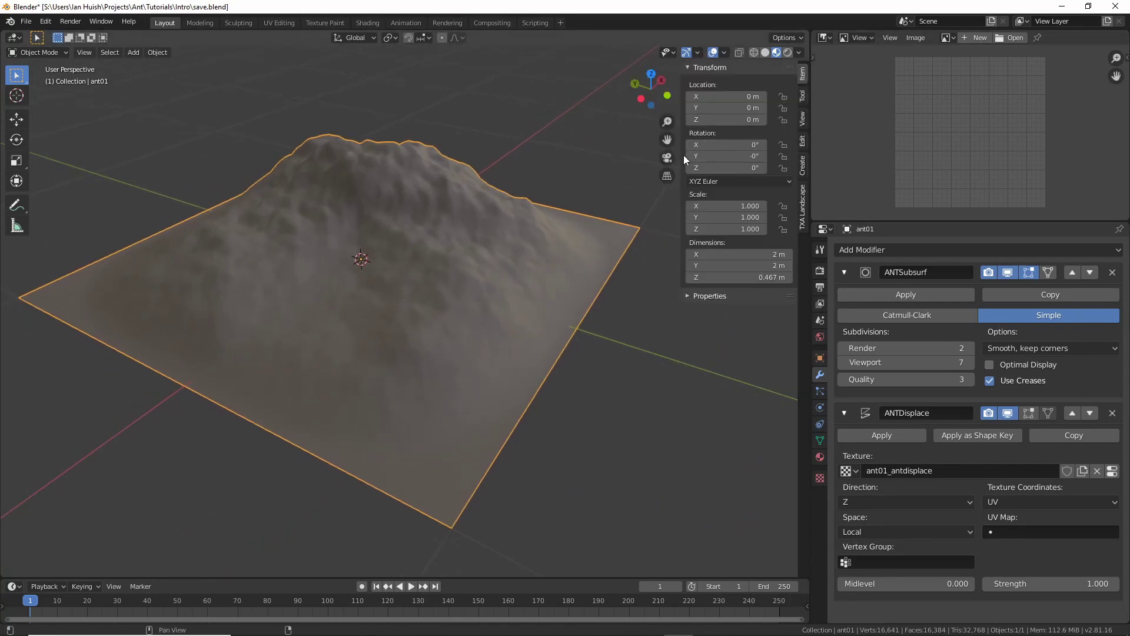
{"action": "left_click_drag", "start_coordinate": [679, 155], "coordinate": [609, 156]}
{"action": "left_click", "coordinate": [802, 166]}
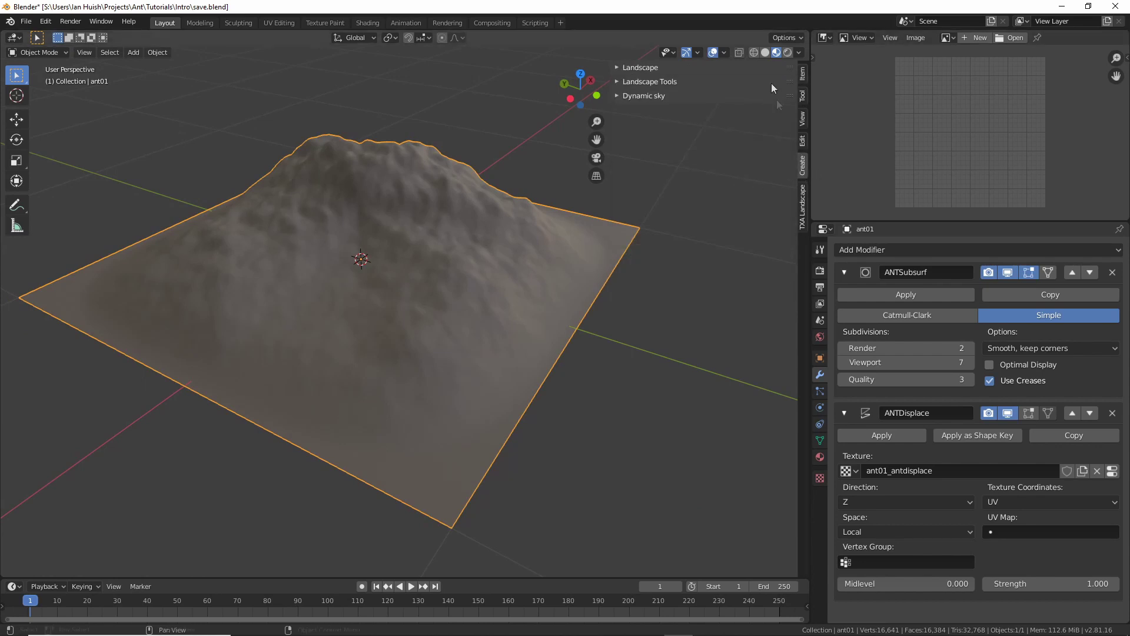
{"action": "left_click", "coordinate": [613, 77]}
{"action": "left_click", "coordinate": [613, 79]}
Display the TXA Landscape category wider and larger, and check its eroder parameters and landscape tools.
{"action": "left_click", "coordinate": [804, 211]}
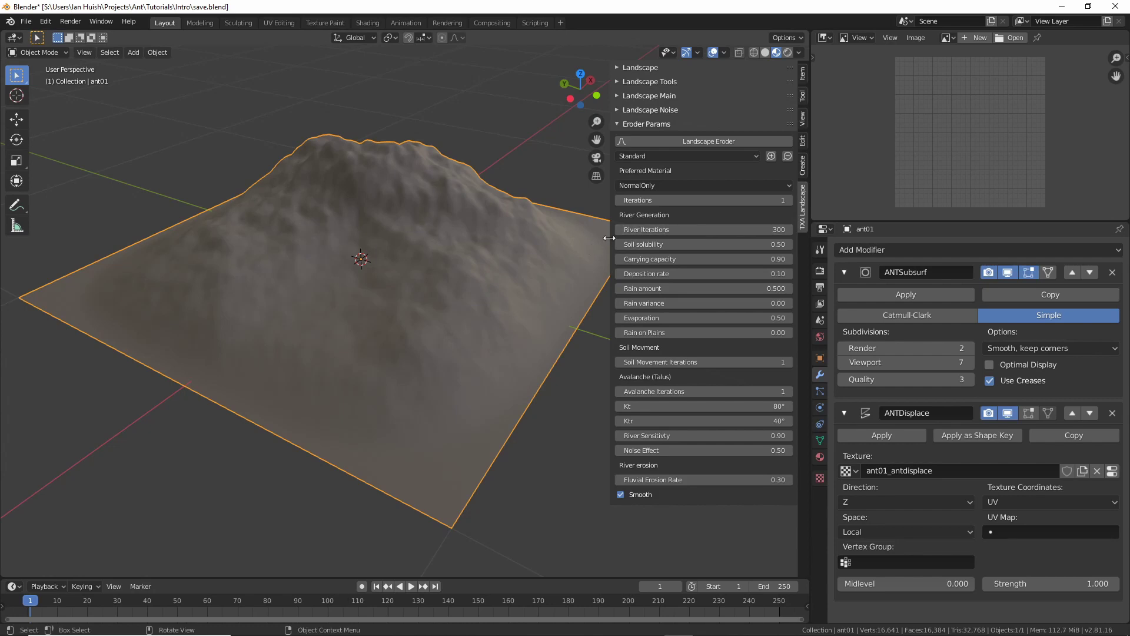
{"action": "left_click_drag", "start_coordinate": [609, 238], "coordinate": [571, 238]}
{"action": "middle_click_drag", "start_coordinate": [734, 291], "coordinate": [747, 277], "text": "ctrl"}
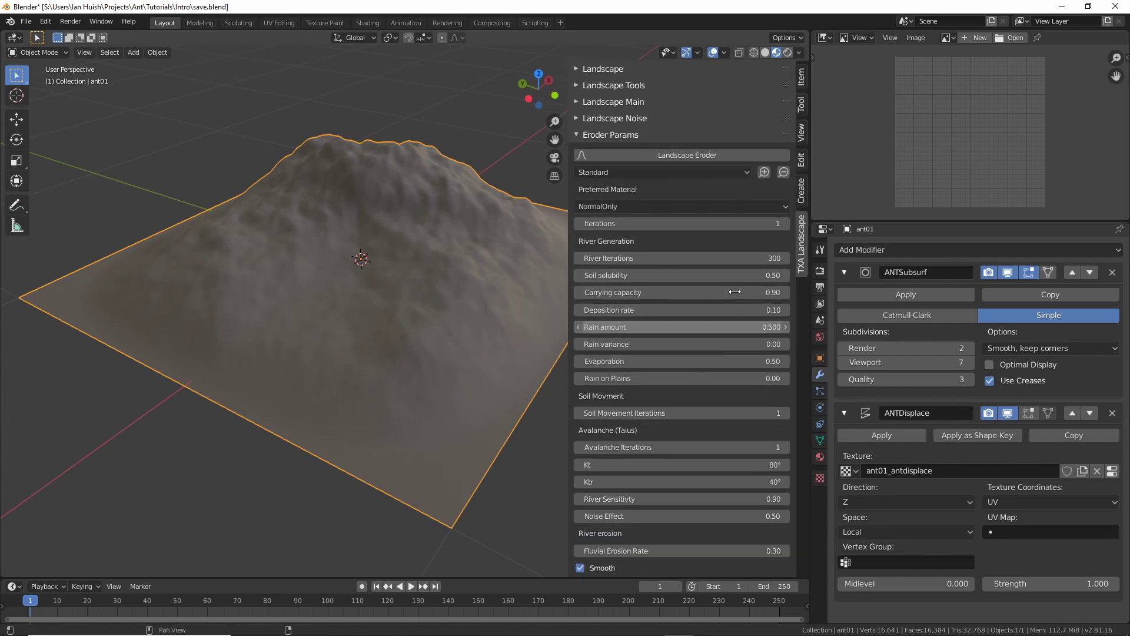
{"action": "scroll", "coordinate": [691, 251], "scroll_direction": "up", "scroll_amount": 1}
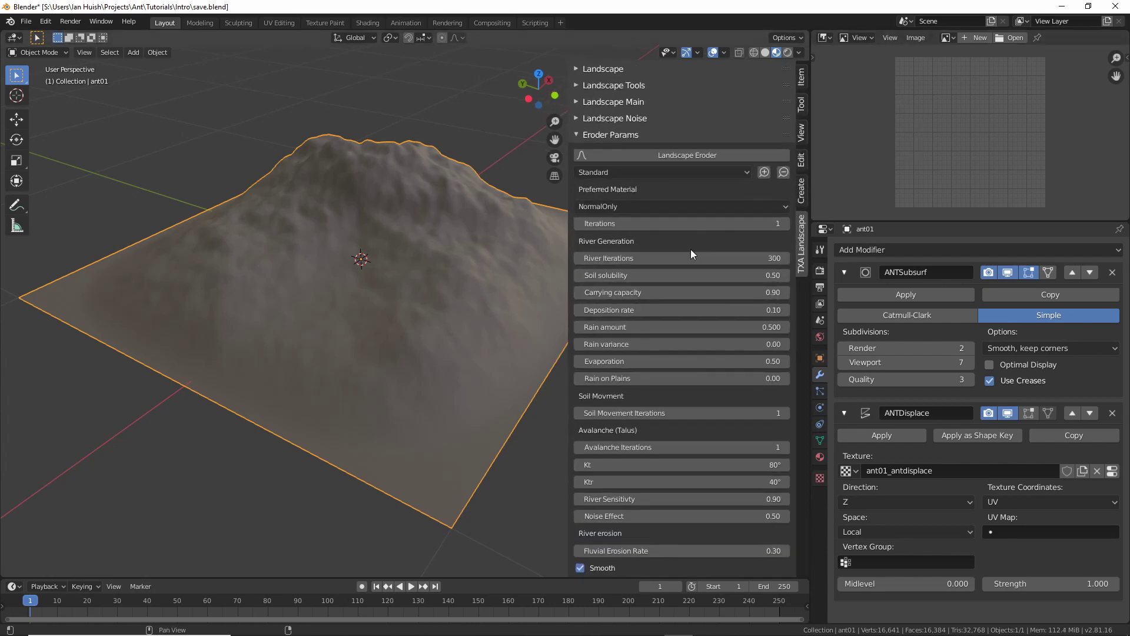
{"action": "left_click", "coordinate": [578, 84]}
{"action": "left_click", "coordinate": [578, 82]}
Expand the Landscape Main settings, set Mesh Size X to 4 and regenerate the landscape.
{"action": "left_click", "coordinate": [578, 102]}
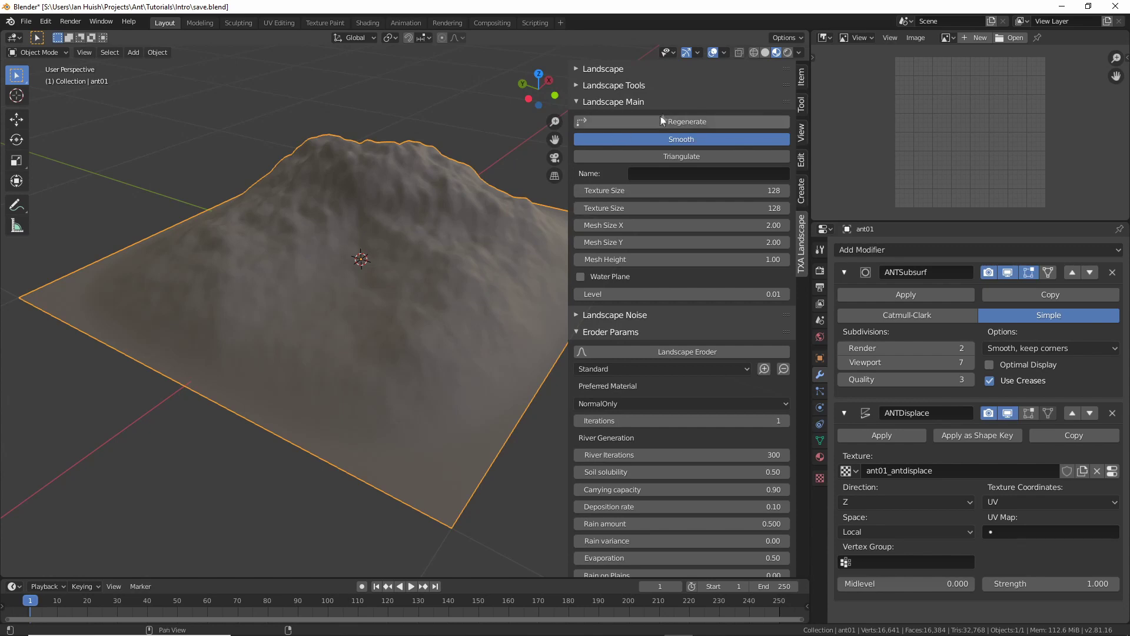
{"action": "left_click", "coordinate": [640, 222]}
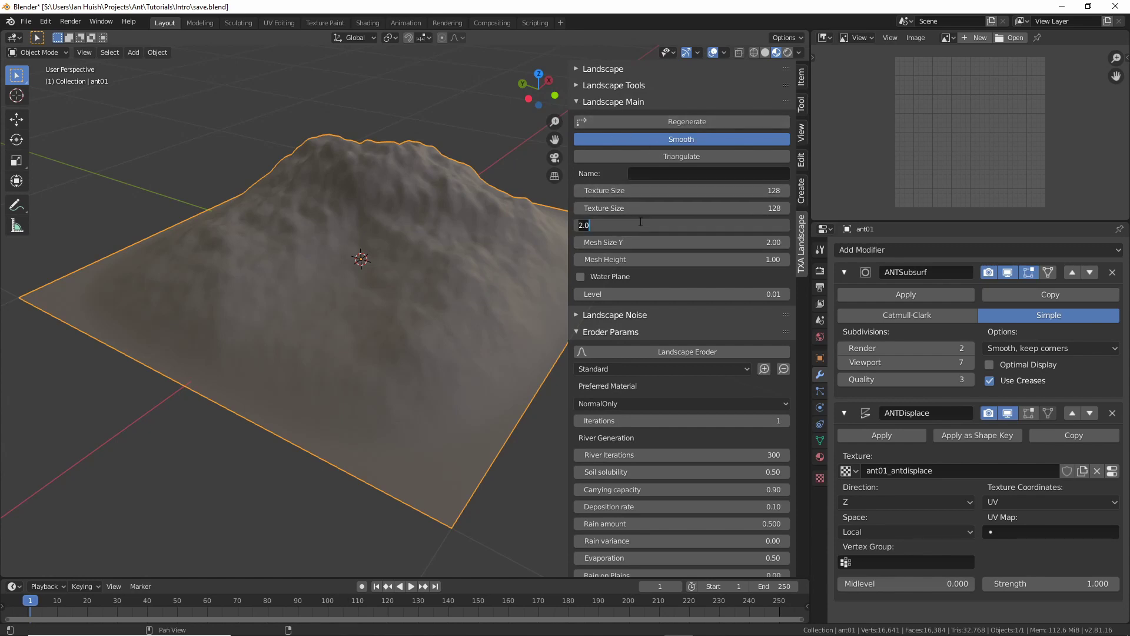
{"action": "key", "text": "Return"}
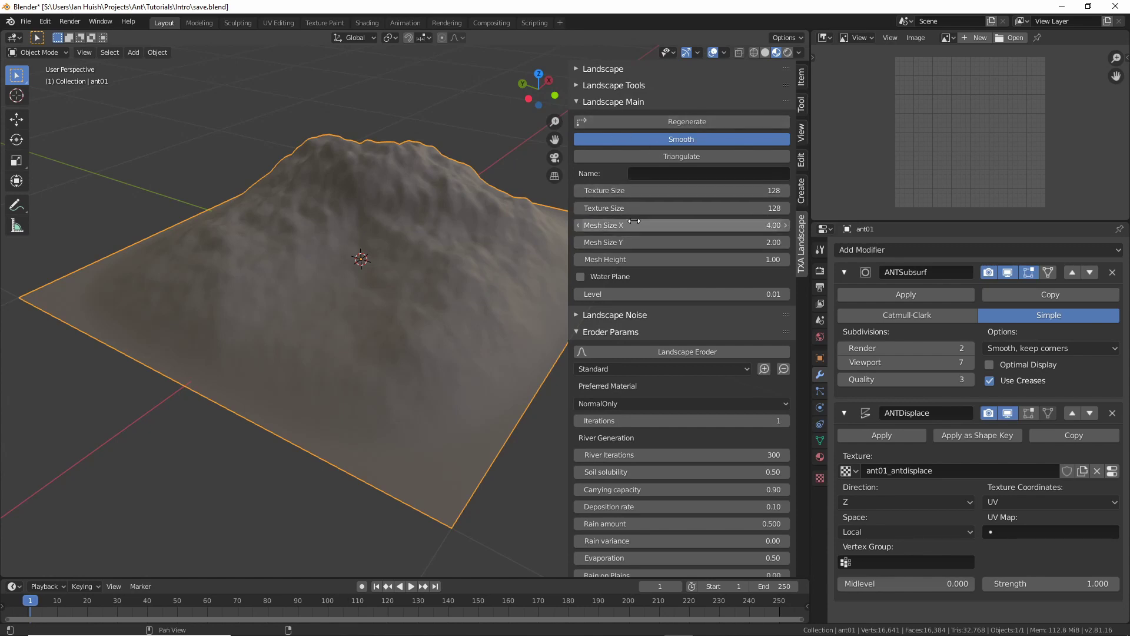
{"action": "left_click", "coordinate": [681, 121]}
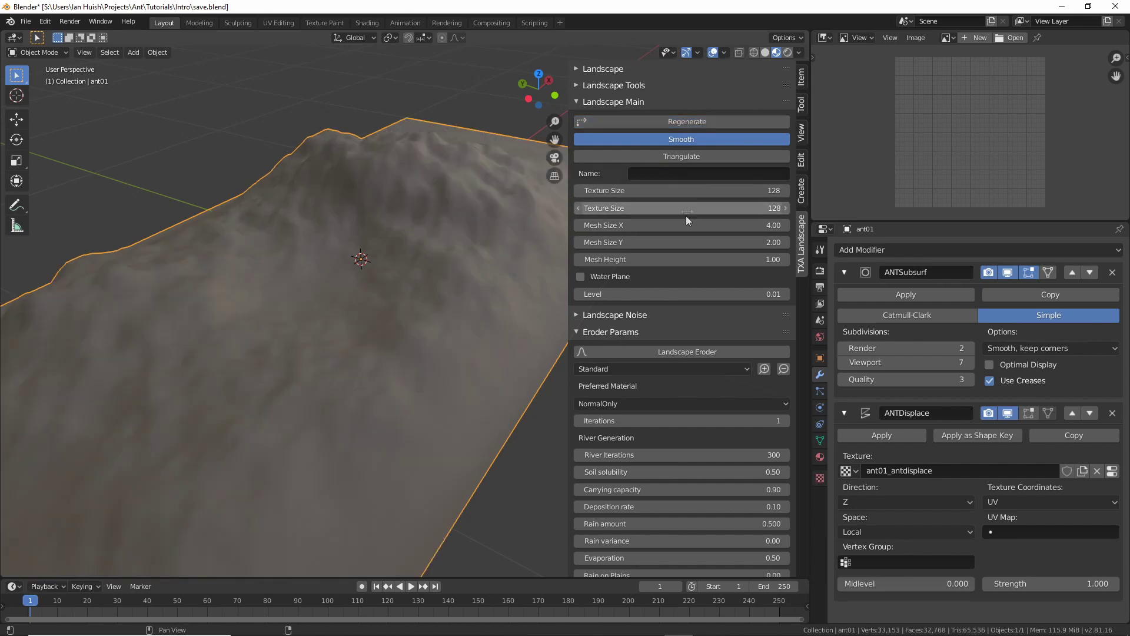
Set Mesh Size X to 2 and regenerate the landscape.
{"action": "left_click", "coordinate": [683, 226]}
{"action": "type", "text": "2"}
{"action": "key", "text": "Return"}
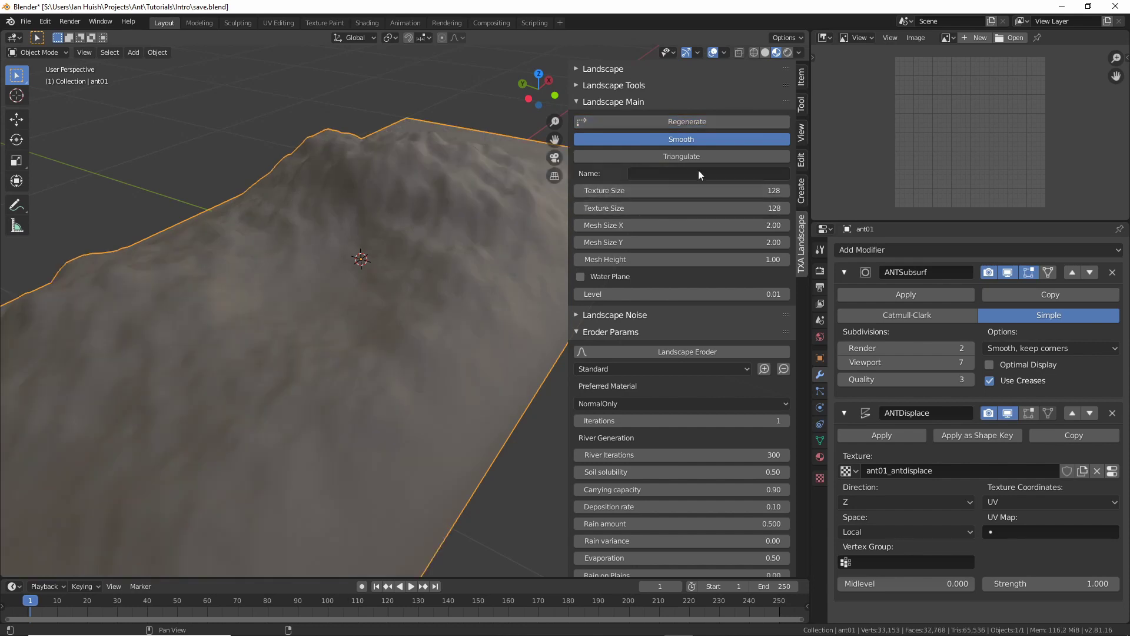
{"action": "left_click", "coordinate": [681, 121]}
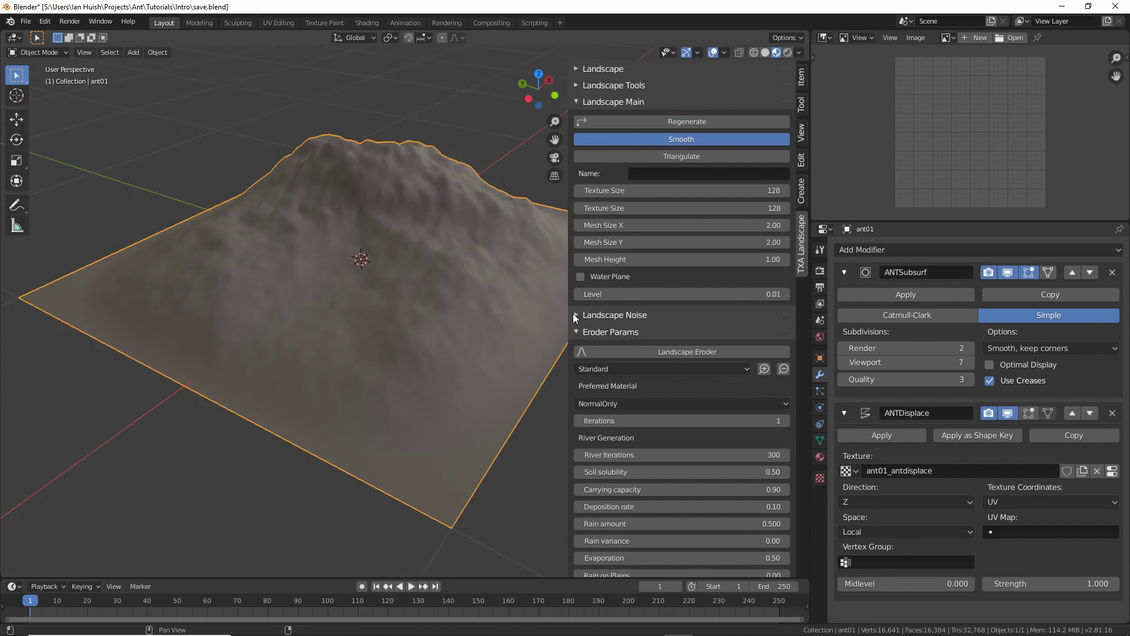
Check the available noise types in the Landscape Noise settings, and collapse the Landscape Noise and Landscape Main settings.
{"action": "left_click", "coordinate": [576, 318]}
{"action": "left_click", "coordinate": [647, 362]}
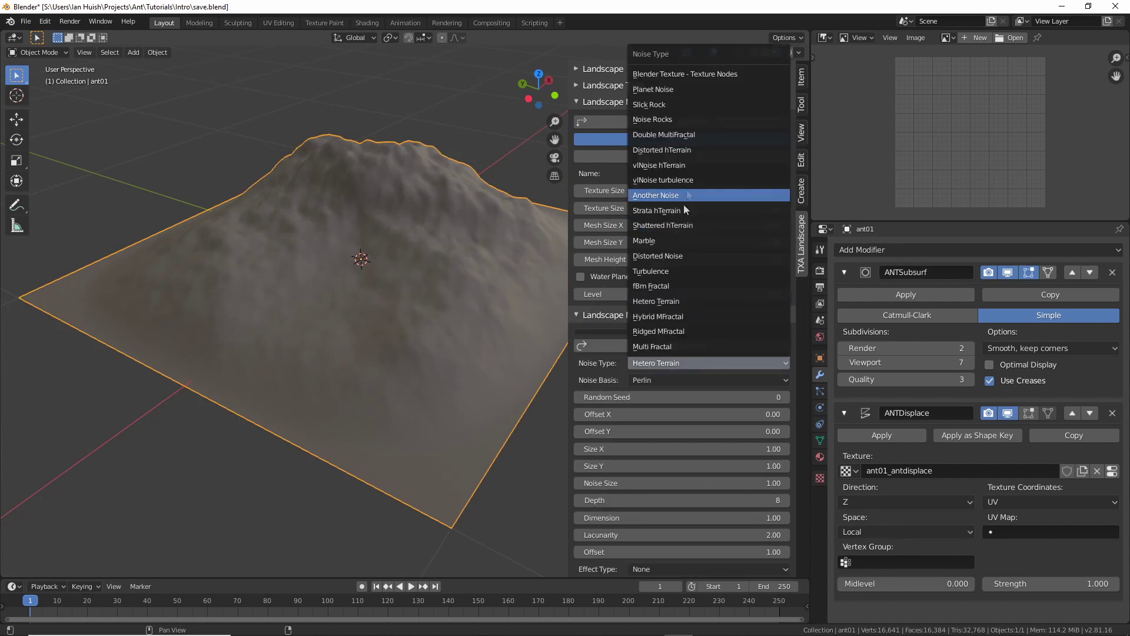
{"action": "left_click", "coordinate": [580, 313]}
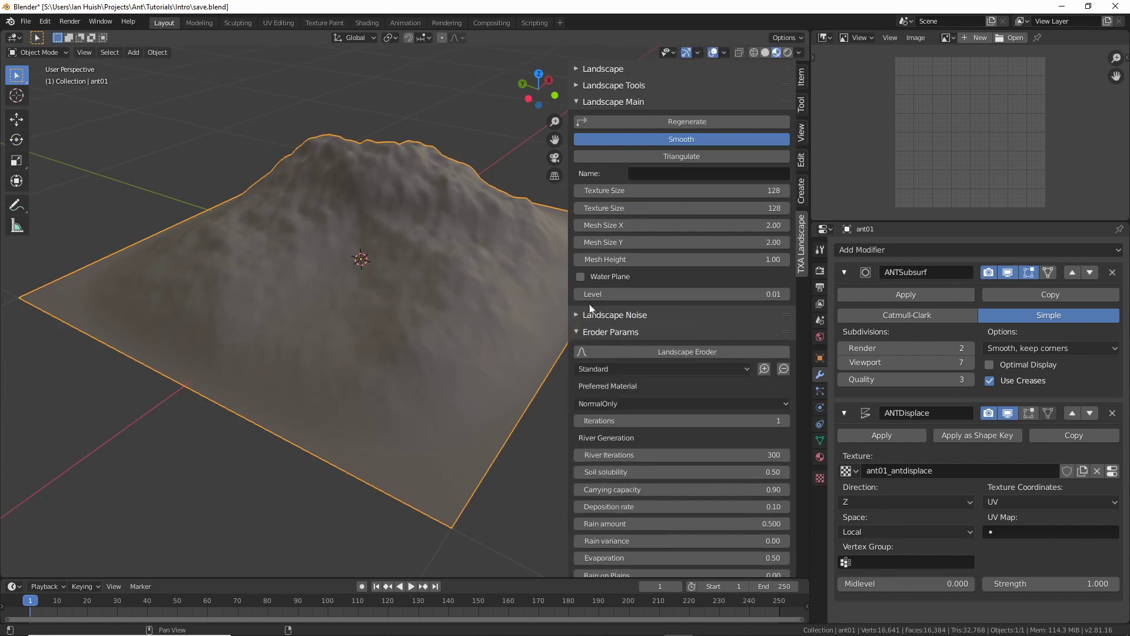
{"action": "left_click", "coordinate": [581, 100]}
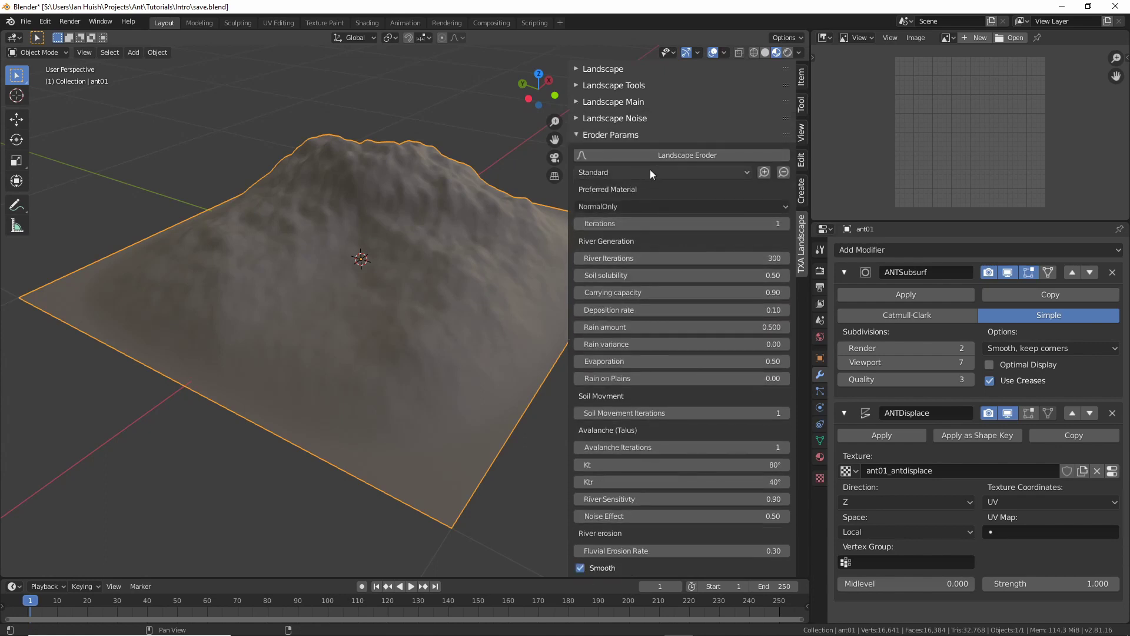
Erode the landscape with the Standard eroder settings and show an enlarged preview of the ant01_antdisplace texture.
{"action": "left_click", "coordinate": [659, 155]}
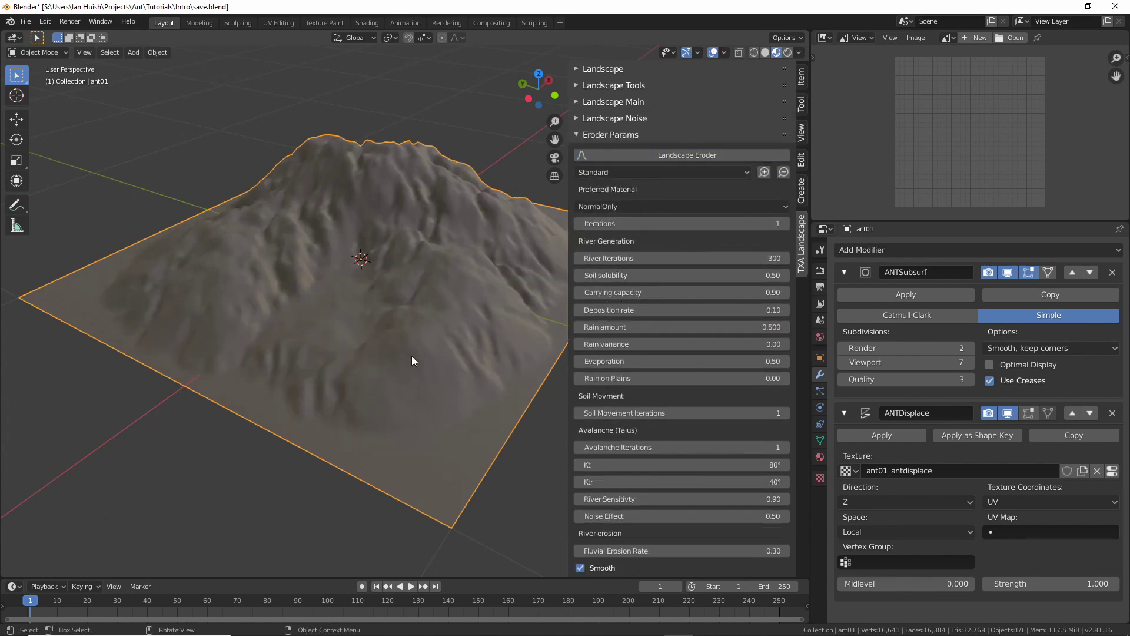
{"action": "mouse_move", "coordinate": [412, 356]}
{"action": "middle_mouse_down"}
{"action": "mouse_move", "coordinate": [389, 352]}
{"action": "mouse_move", "coordinate": [424, 359]}
{"action": "mouse_move", "coordinate": [412, 357]}
{"action": "middle_mouse_up"}
{"action": "left_click", "coordinate": [821, 477]}
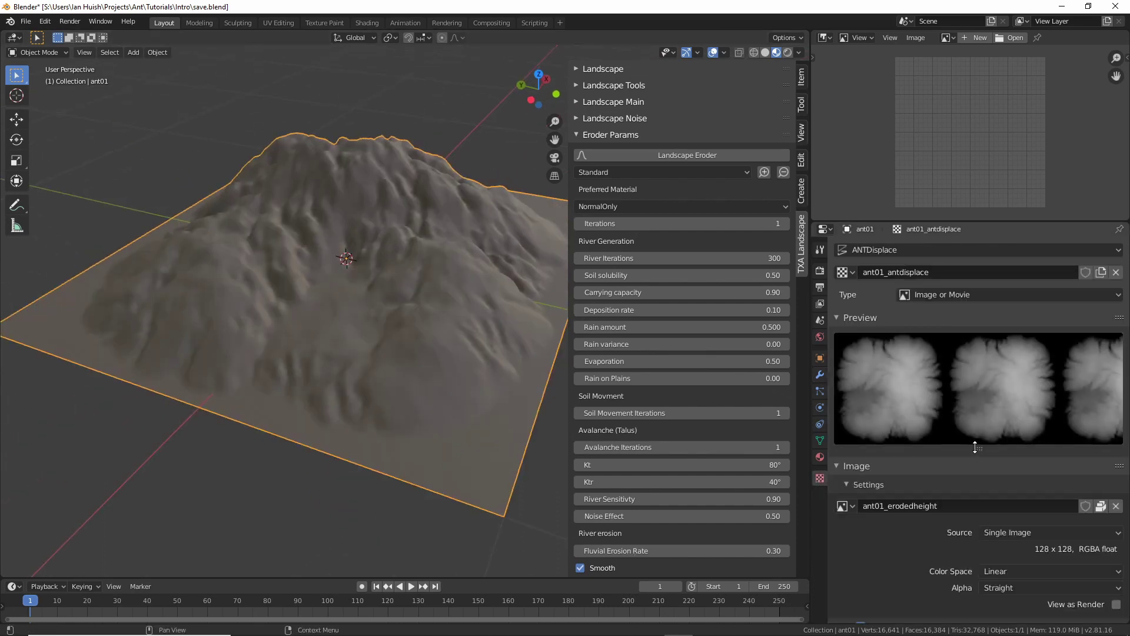
{"action": "left_click_drag", "start_coordinate": [975, 447], "coordinate": [977, 563]}
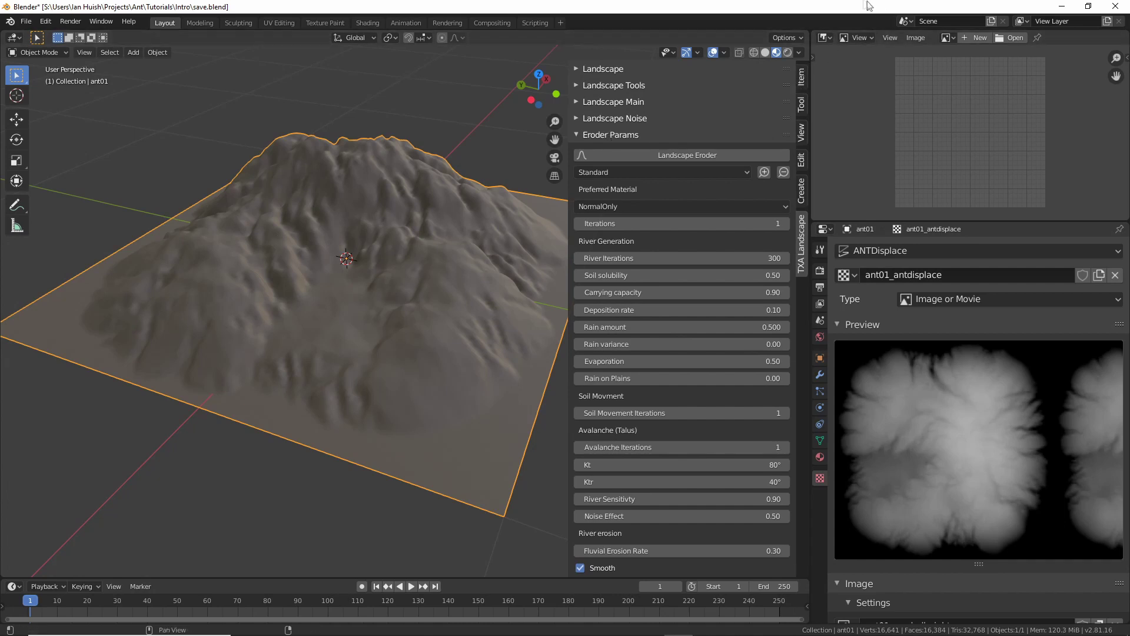
Display the ant01_water image in the image editor and compare it with the eroded landscape.
{"action": "left_click", "coordinate": [826, 39]}
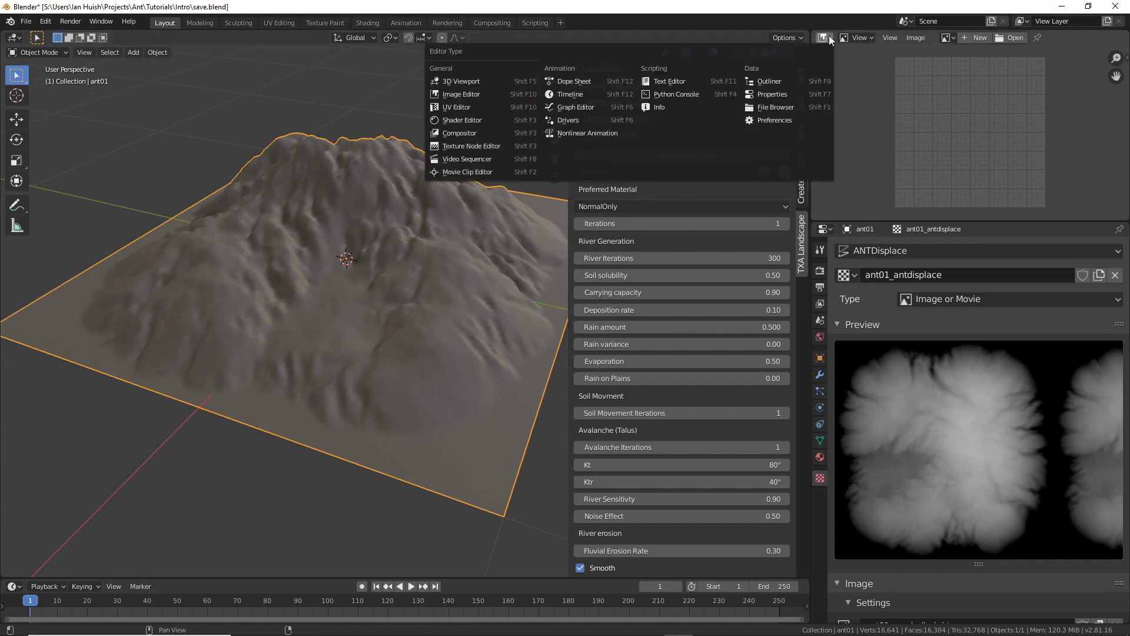
{"action": "left_click", "coordinate": [824, 41]}
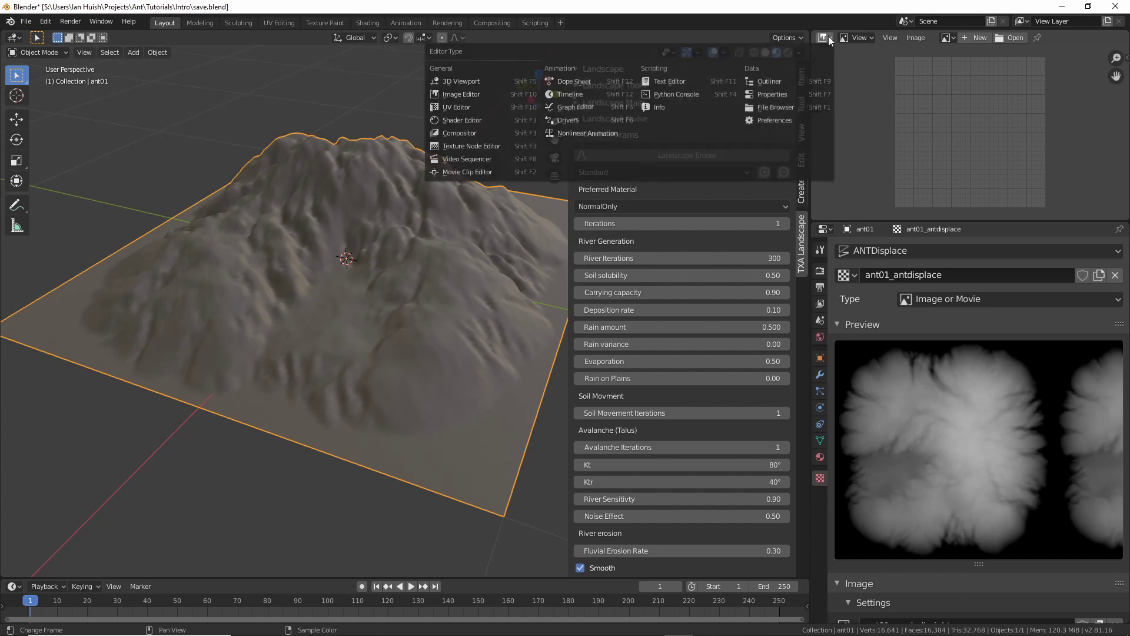
{"action": "left_click", "coordinate": [437, 99]}
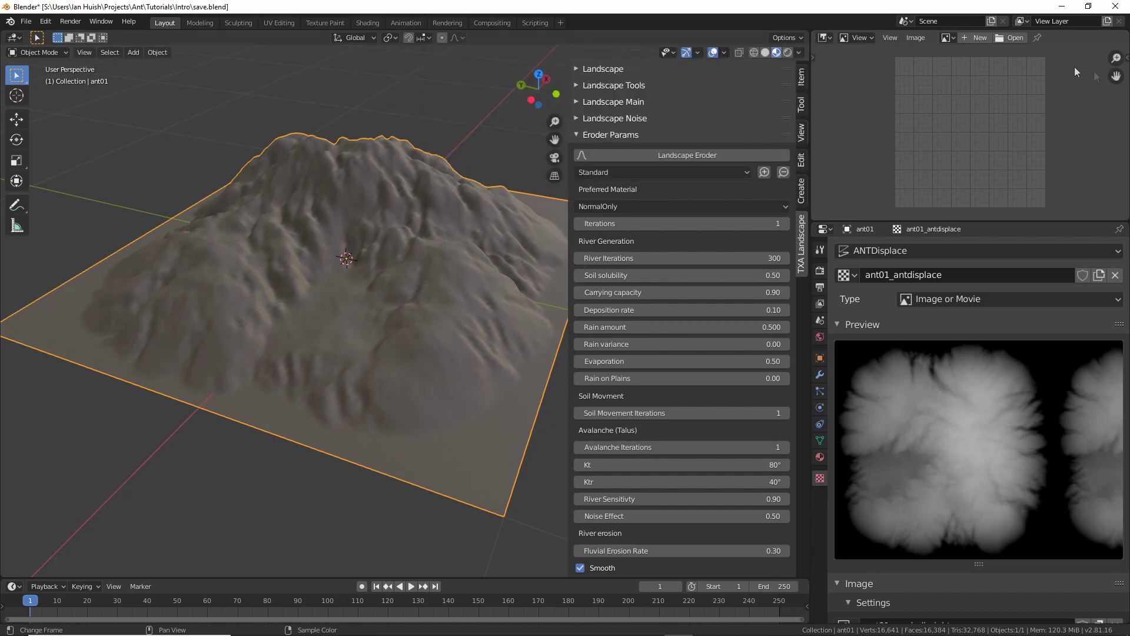
{"action": "left_click", "coordinate": [952, 39]}
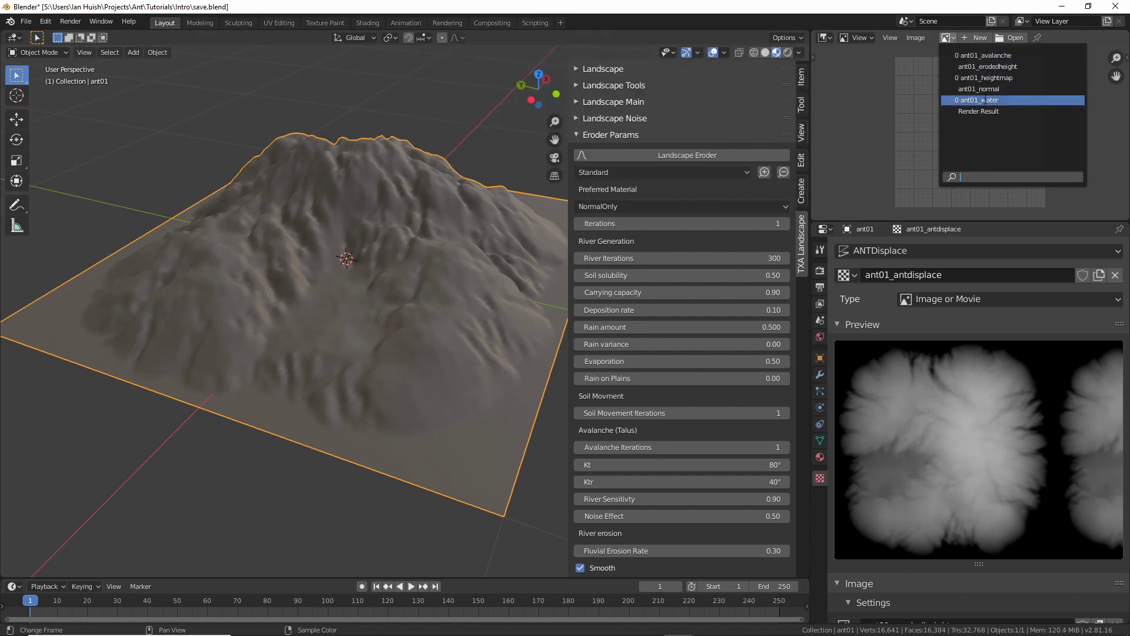
{"action": "left_click", "coordinate": [987, 103]}
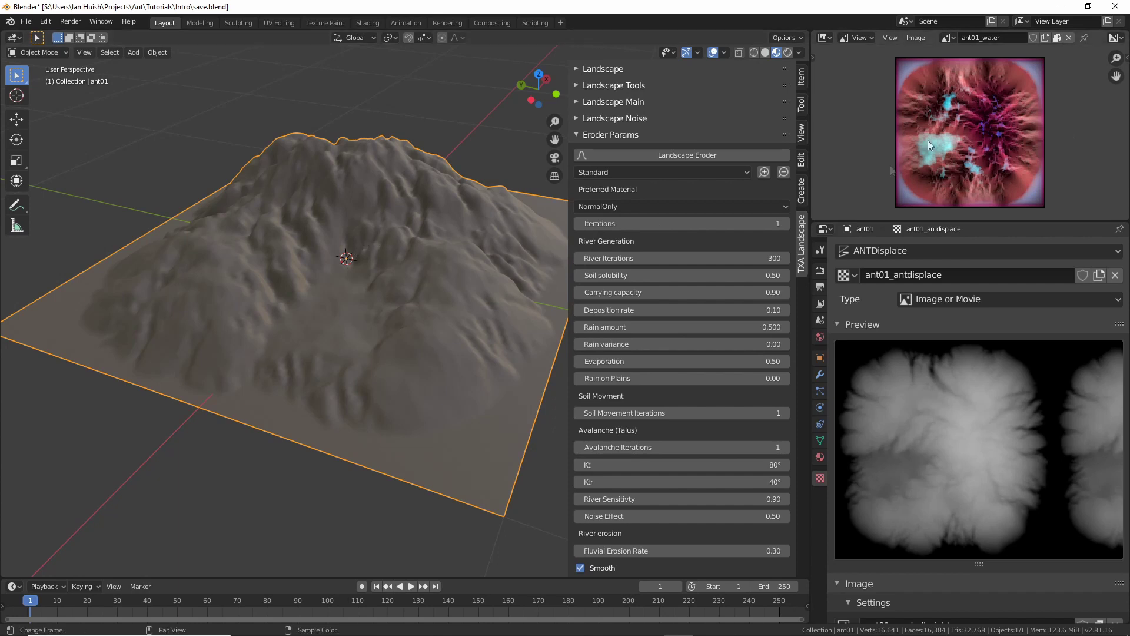
{"action": "scroll", "coordinate": [928, 145], "scroll_direction": "down", "scroll_amount": 2}
{"action": "middle_click_drag", "start_coordinate": [402, 268], "coordinate": [472, 279]}
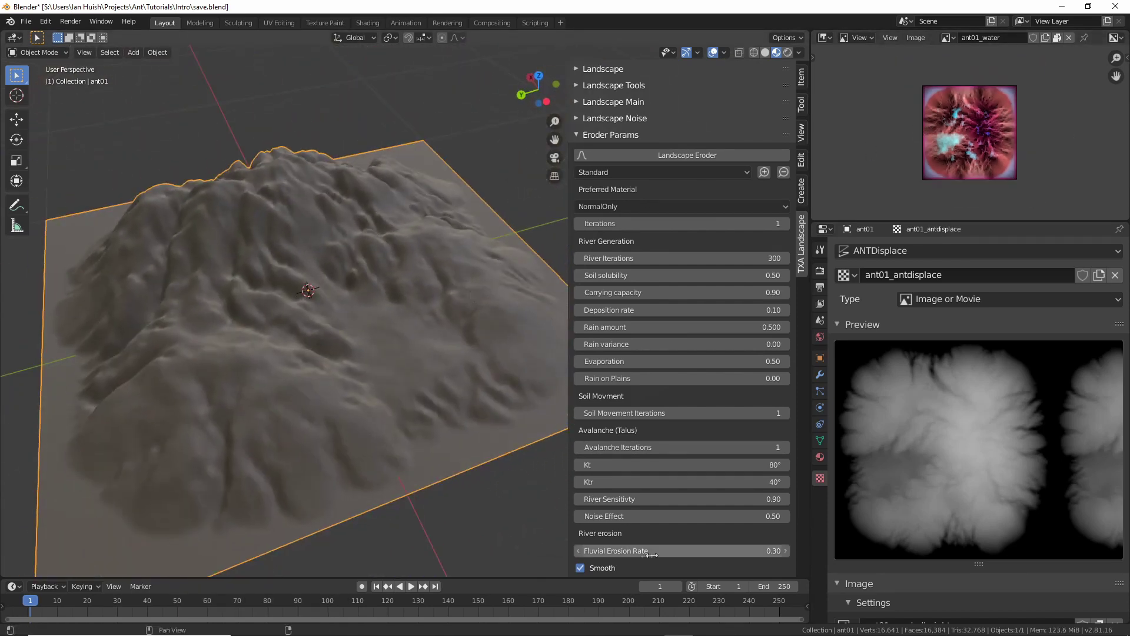
Set the Fluvial Erosion Rate to 0.90 and erode the landscape again.
{"action": "left_click", "coordinate": [694, 556]}
{"action": "key", "text": "Return"}
{"action": "left_click", "coordinate": [632, 156]}
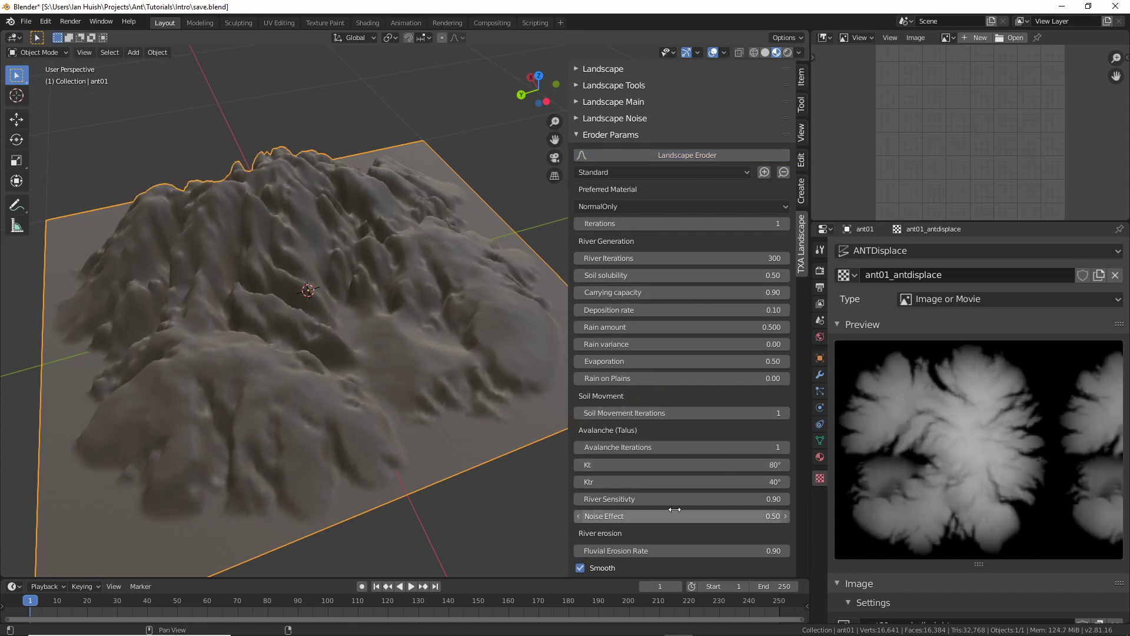
Set Ktr to 25° and Avalanche Iterations to 50, and rerun the landscape eroder.
{"action": "double_click", "coordinate": [680, 484]}
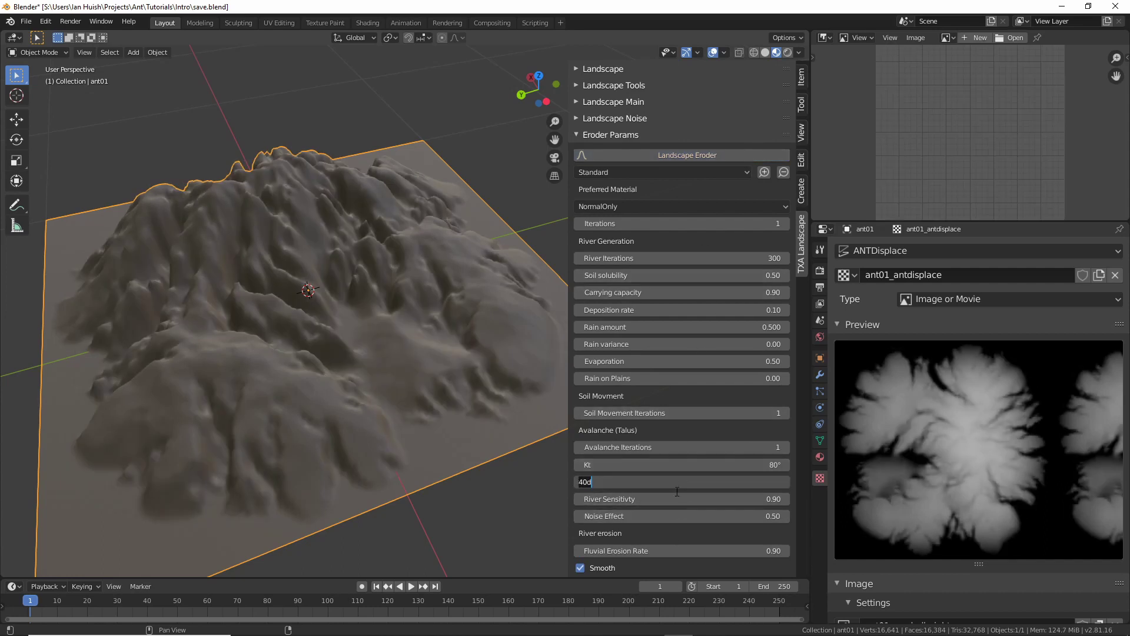
{"action": "double_click", "coordinate": [703, 447]}
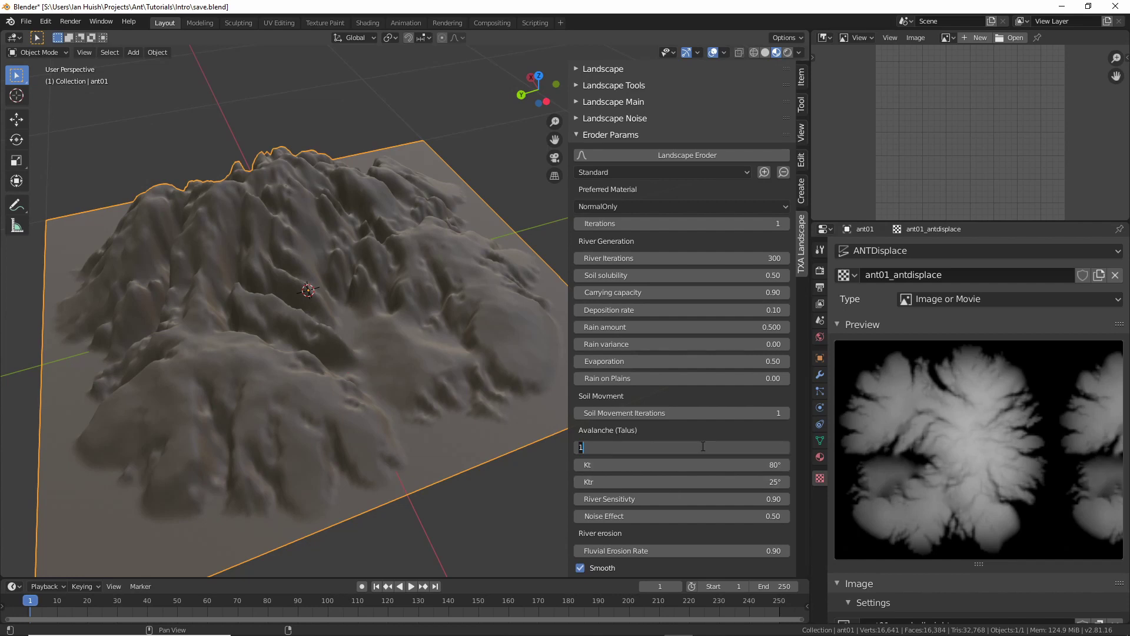
{"action": "type", "text": "50"}
{"action": "key", "text": "Return"}
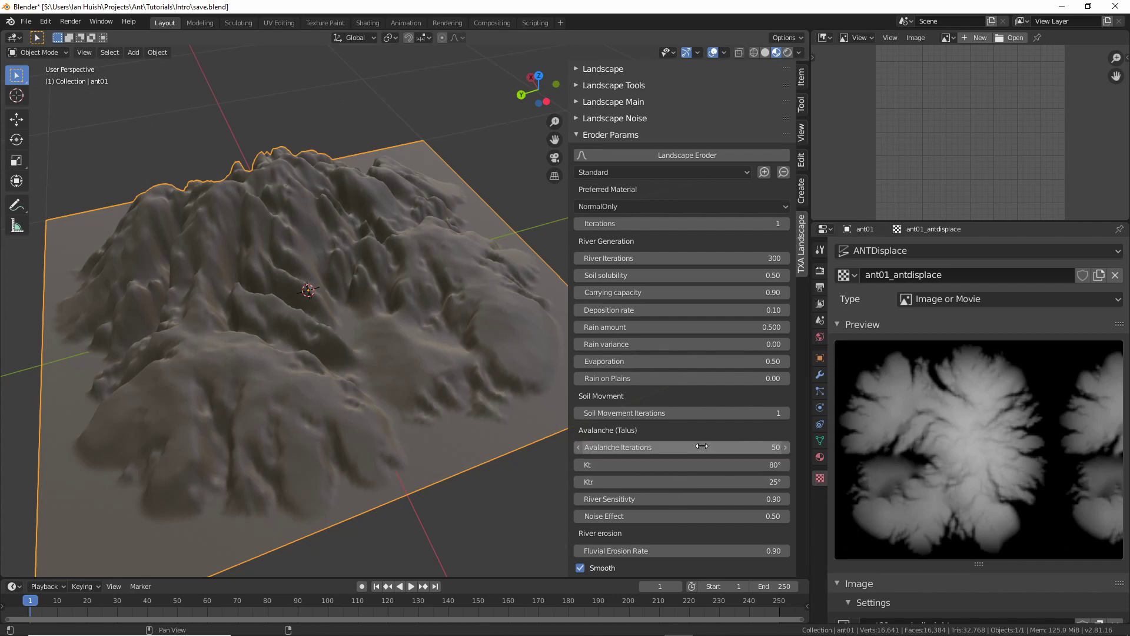
{"action": "left_click", "coordinate": [627, 157]}
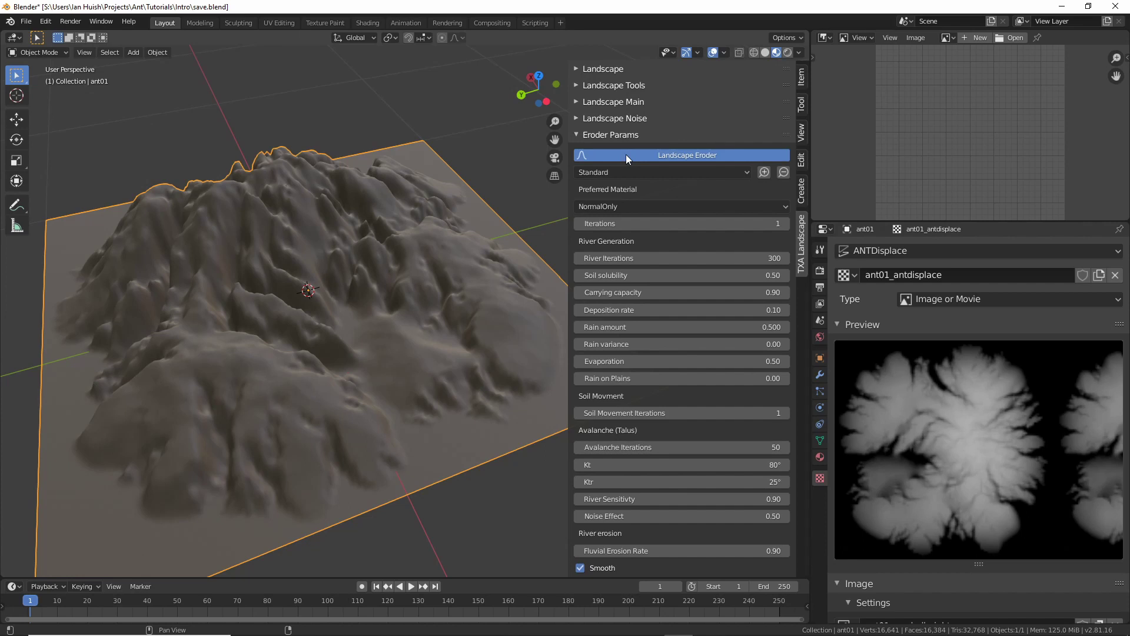
Re-erode the landscape with the Standard eroder preset restored, and widen the 3D viewport.
{"action": "left_click", "coordinate": [621, 177]}
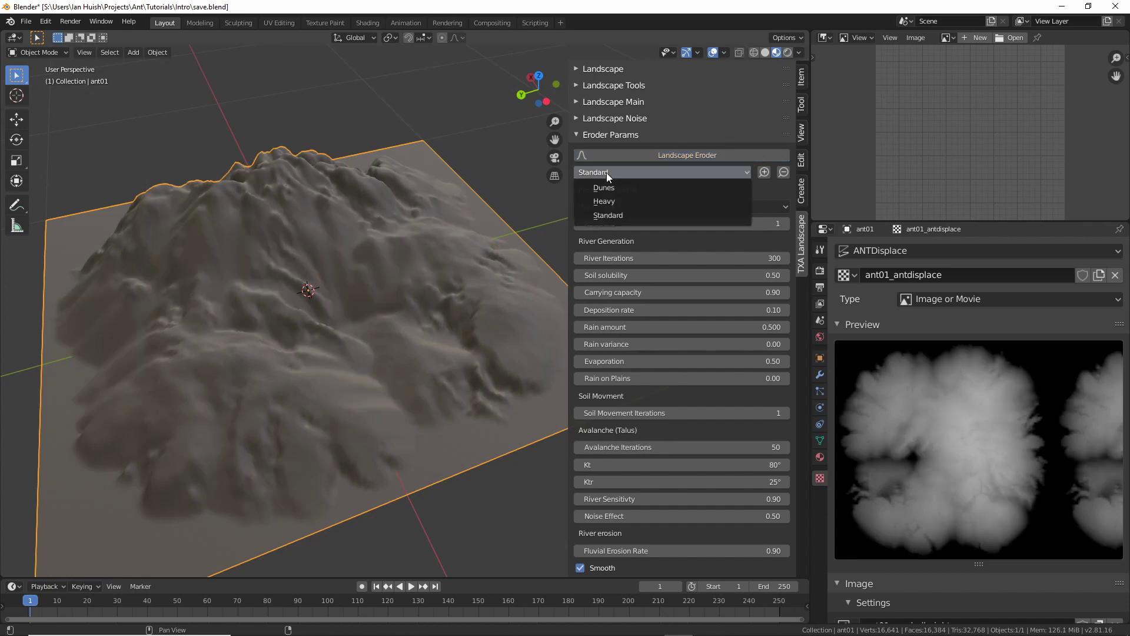
{"action": "left_click", "coordinate": [614, 214]}
{"action": "left_click", "coordinate": [641, 157]}
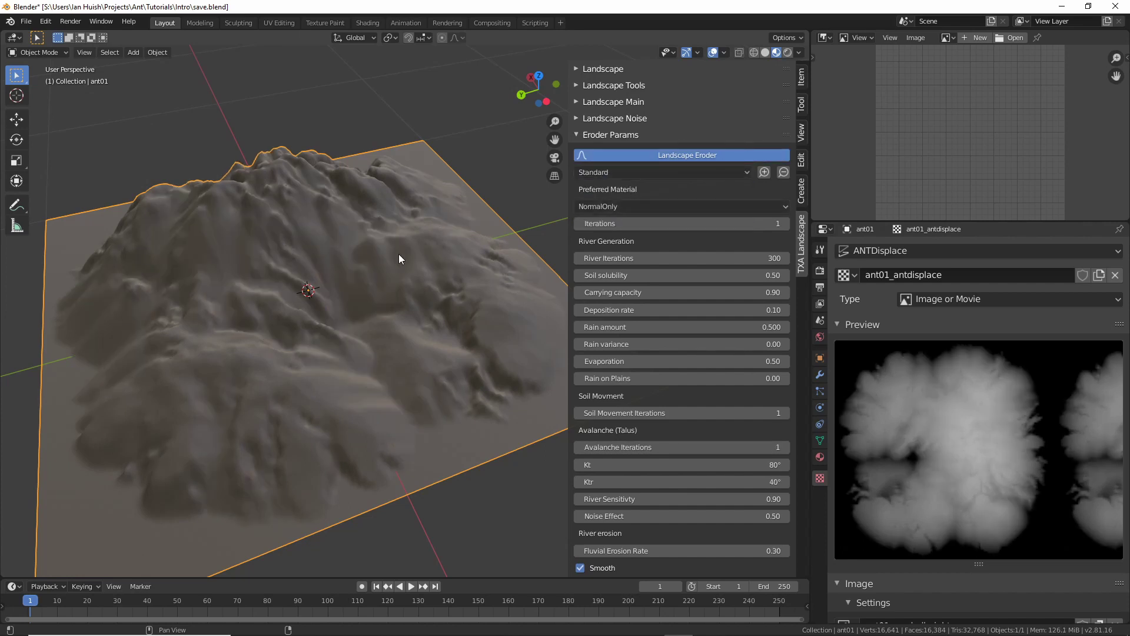
{"action": "mouse_move", "coordinate": [429, 259]}
{"action": "middle_mouse_down"}
{"action": "mouse_move", "coordinate": [411, 268]}
{"action": "mouse_move", "coordinate": [422, 271]}
{"action": "middle_mouse_up"}
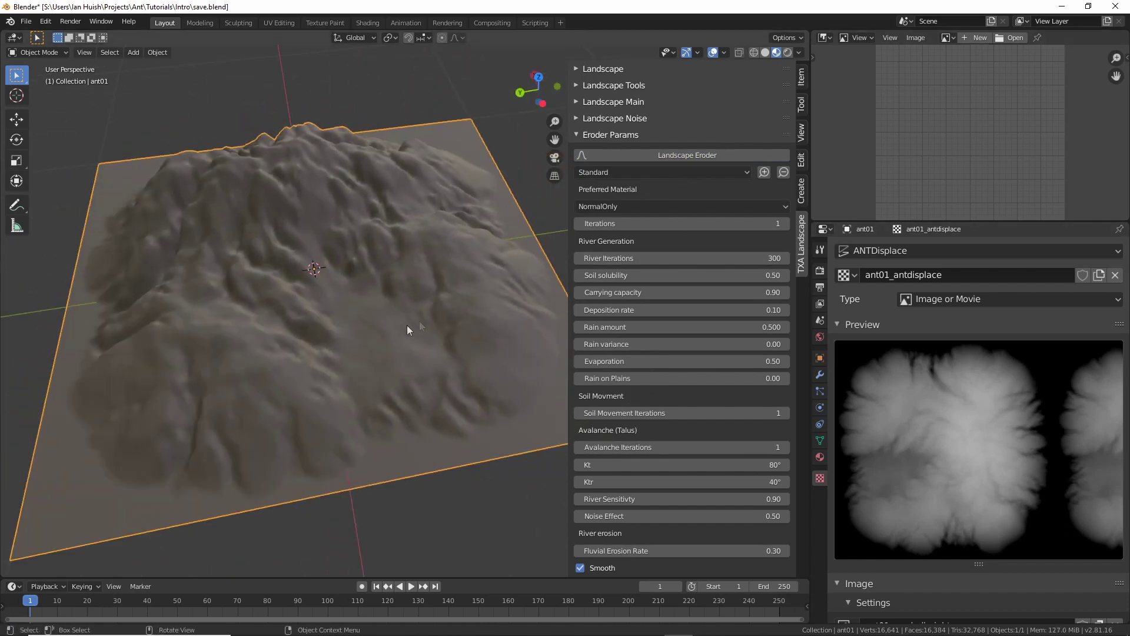
{"action": "middle_click_drag", "start_coordinate": [408, 330], "coordinate": [398, 327]}
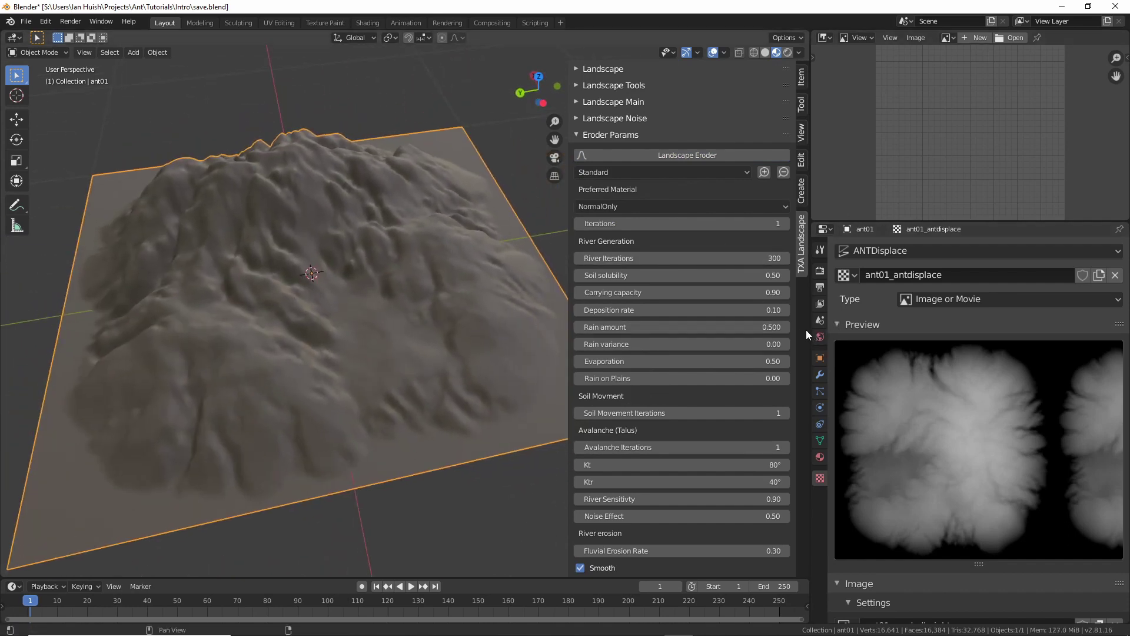
{"action": "left_click_drag", "start_coordinate": [811, 332], "coordinate": [972, 330]}
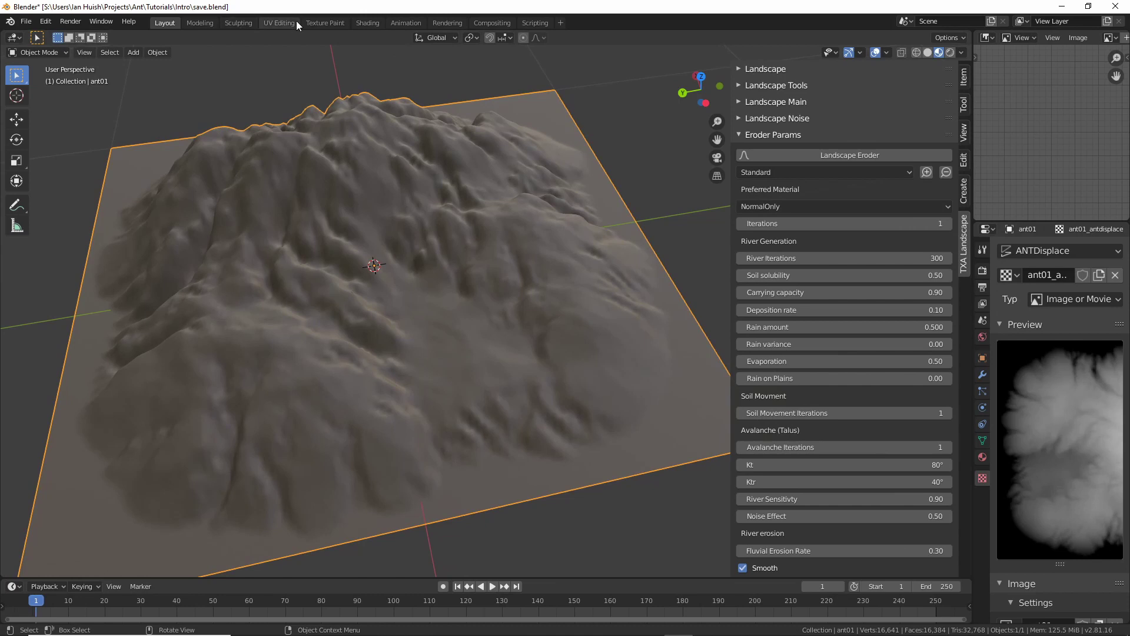
Show a widened NodeCustomBuilder panel beside the material nodes in the Shading workspace and refresh its preset list.
{"action": "left_click", "coordinate": [277, 22]}
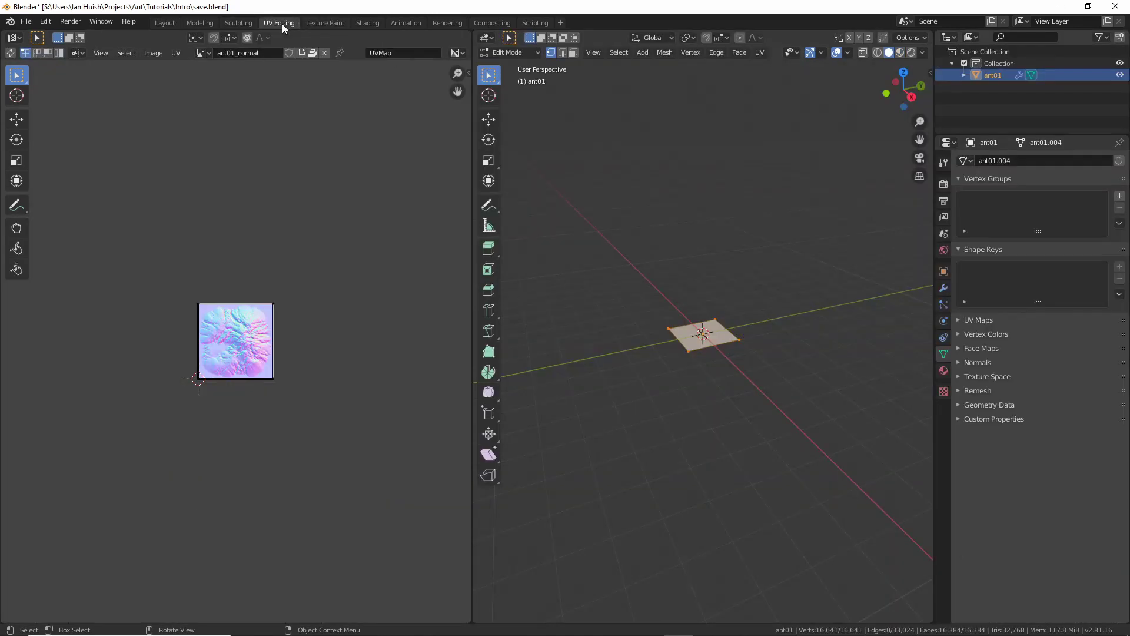
{"action": "left_click", "coordinate": [360, 22]}
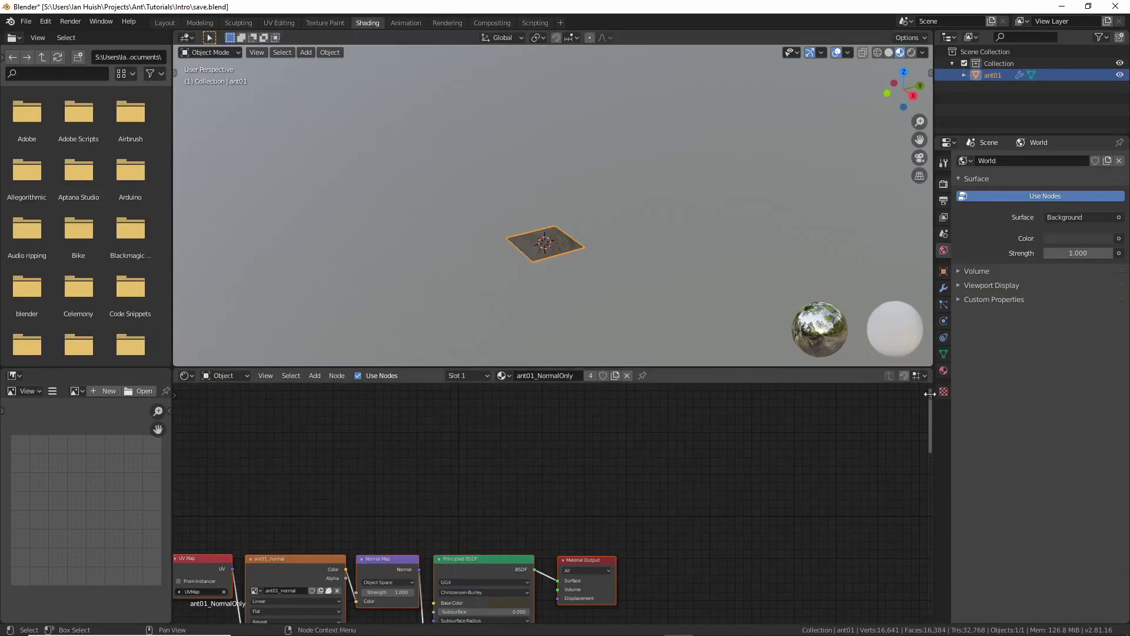
{"action": "left_click_drag", "start_coordinate": [929, 393], "coordinate": [906, 420]}
{"action": "left_click", "coordinate": [926, 528]}
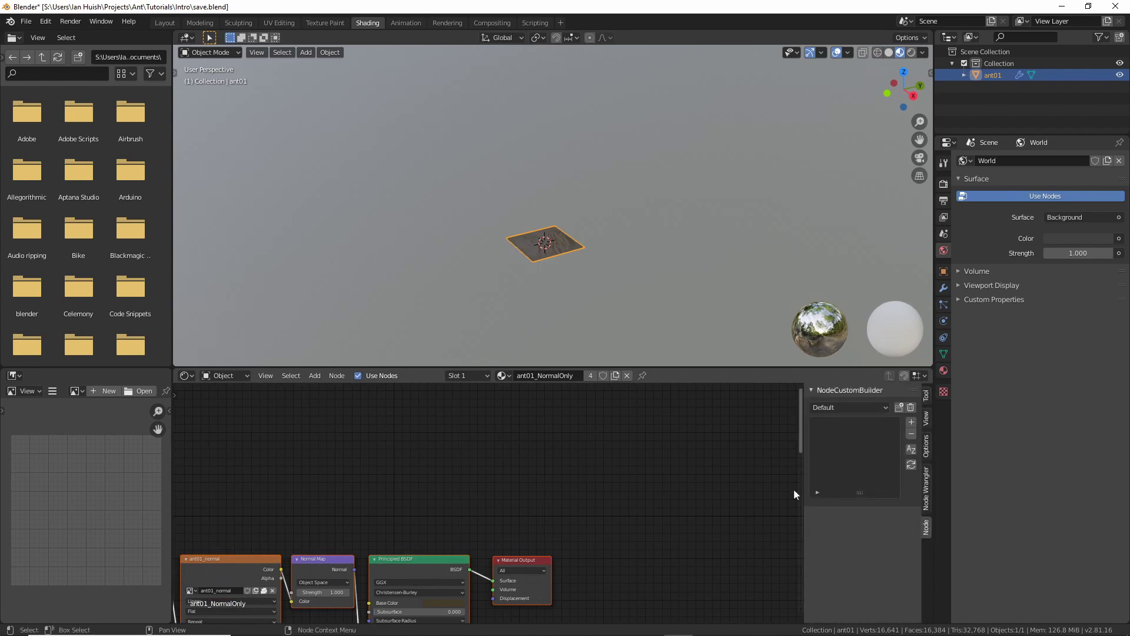
{"action": "left_click_drag", "start_coordinate": [801, 490], "coordinate": [740, 490]}
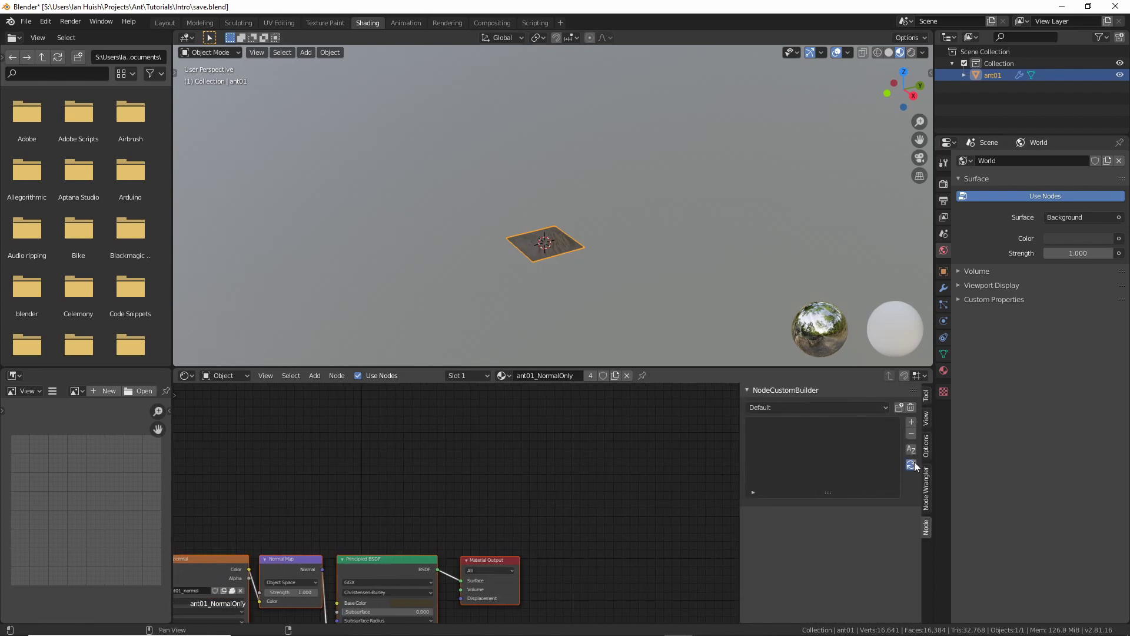
{"action": "left_click", "coordinate": [911, 464]}
Examine the ant01_NormalOnly material's node tree and the landscape in the shading preview.
{"action": "middle_click_drag", "start_coordinate": [378, 529], "coordinate": [560, 433]}
{"action": "scroll", "coordinate": [803, 465], "scroll_direction": "down", "scroll_amount": 3}
{"action": "scroll", "coordinate": [801, 466], "scroll_direction": "up", "scroll_amount": 3}
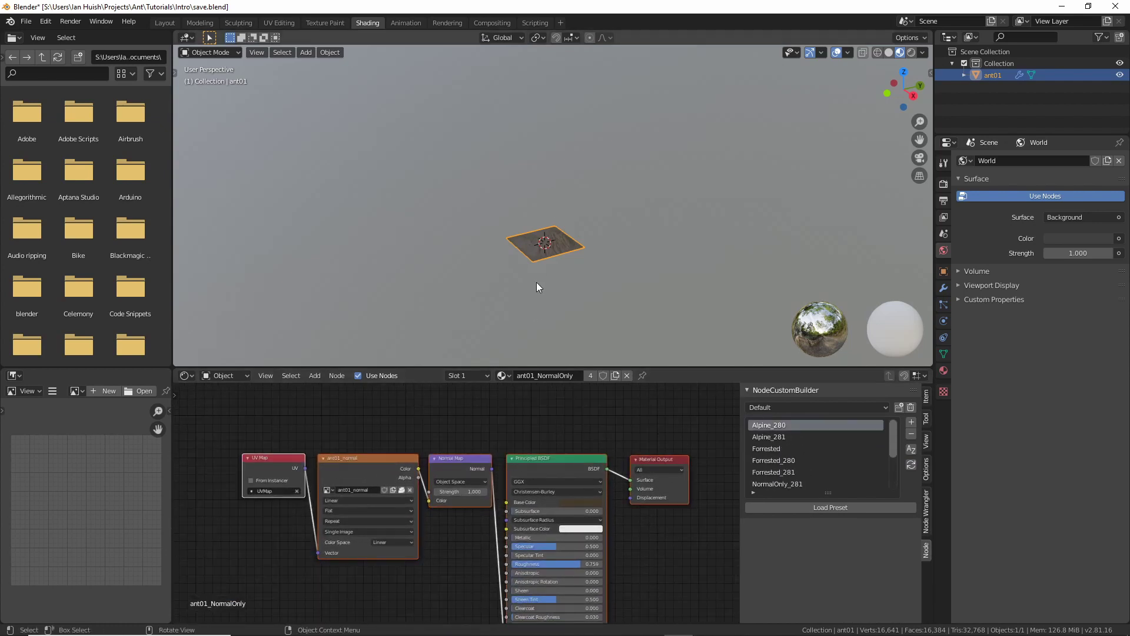
{"action": "scroll", "coordinate": [536, 281], "scroll_direction": "up", "scroll_amount": 5}
{"action": "middle_click_drag", "start_coordinate": [570, 274], "coordinate": [570, 203]}
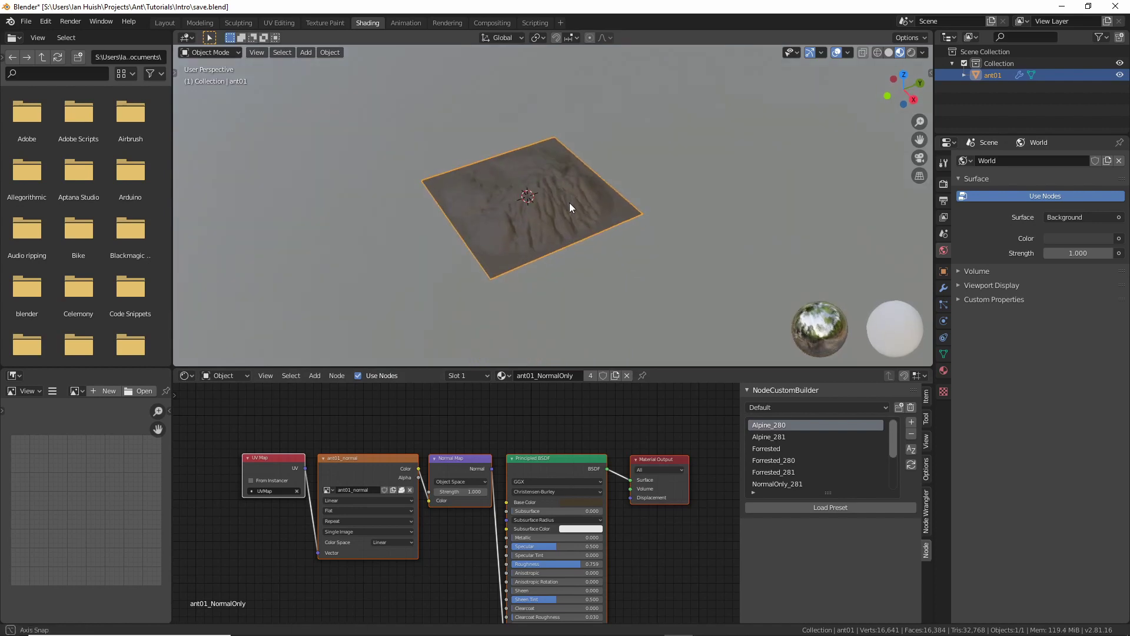
Return to the Layout workspace, set the eroder's Preferred Material to Alpine and erode the landscape.
{"action": "left_click", "coordinate": [165, 23]}
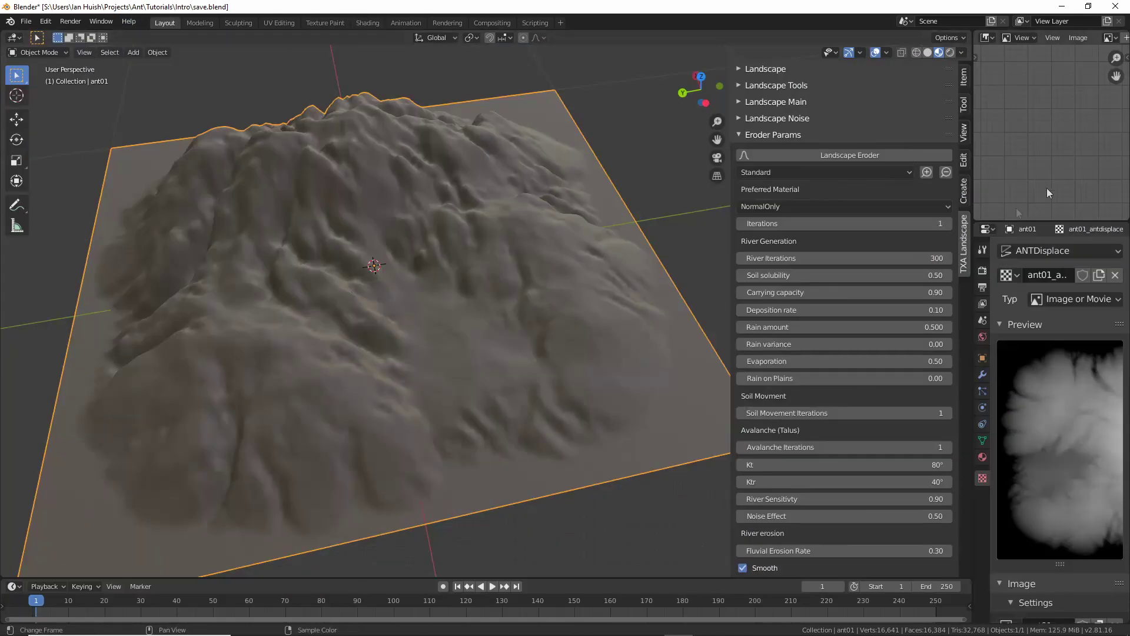
{"action": "left_click", "coordinate": [765, 206]}
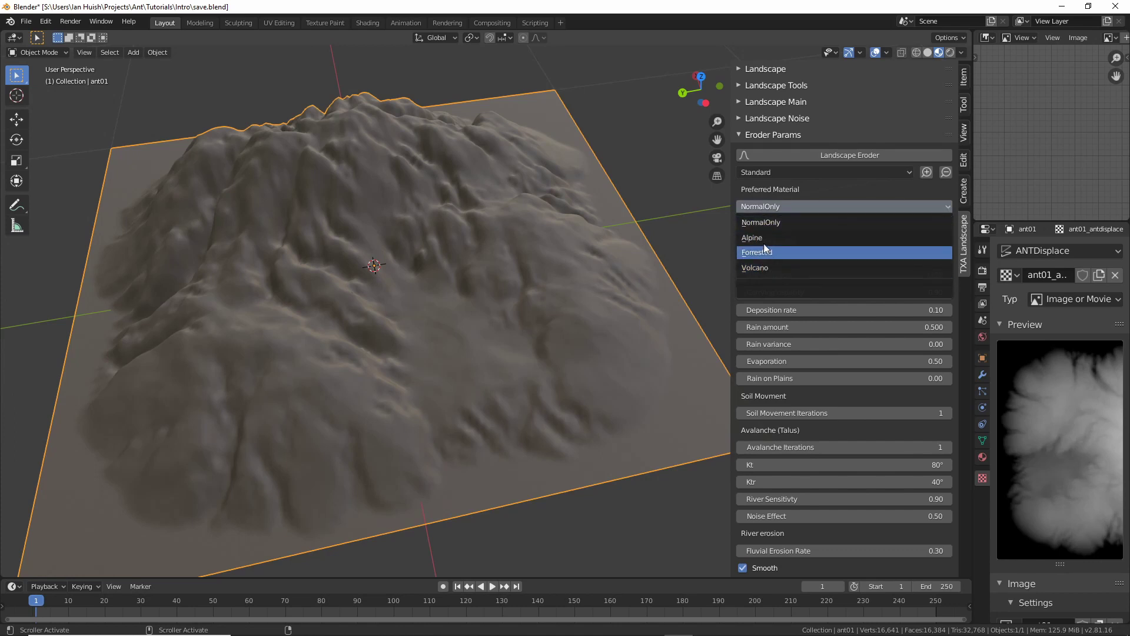
{"action": "left_click", "coordinate": [767, 222]}
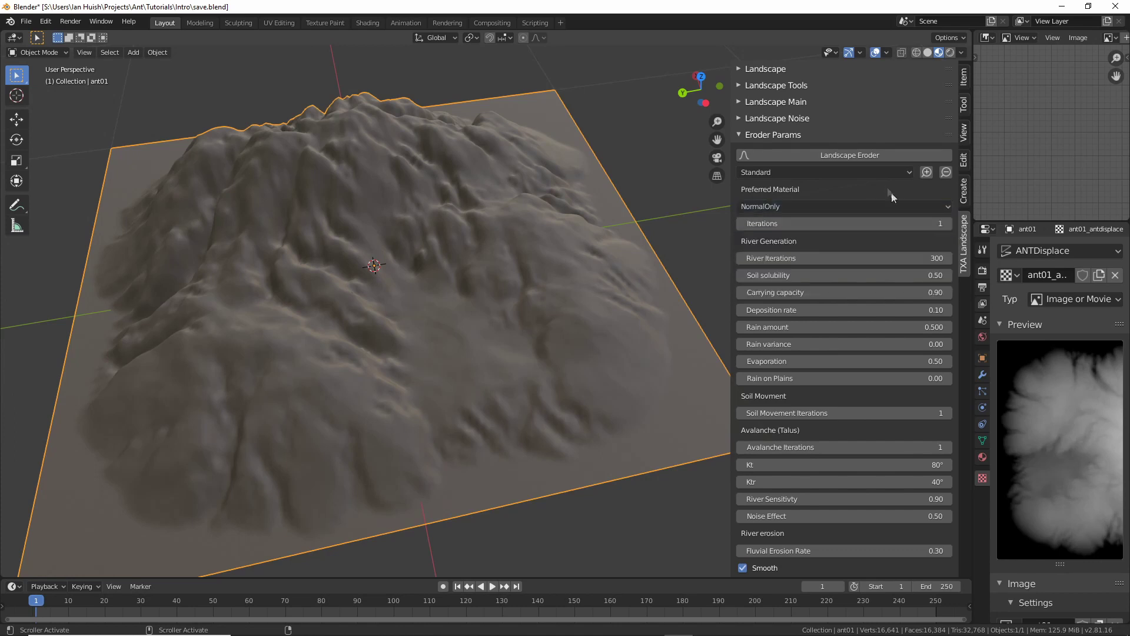
{"action": "left_click", "coordinate": [782, 207]}
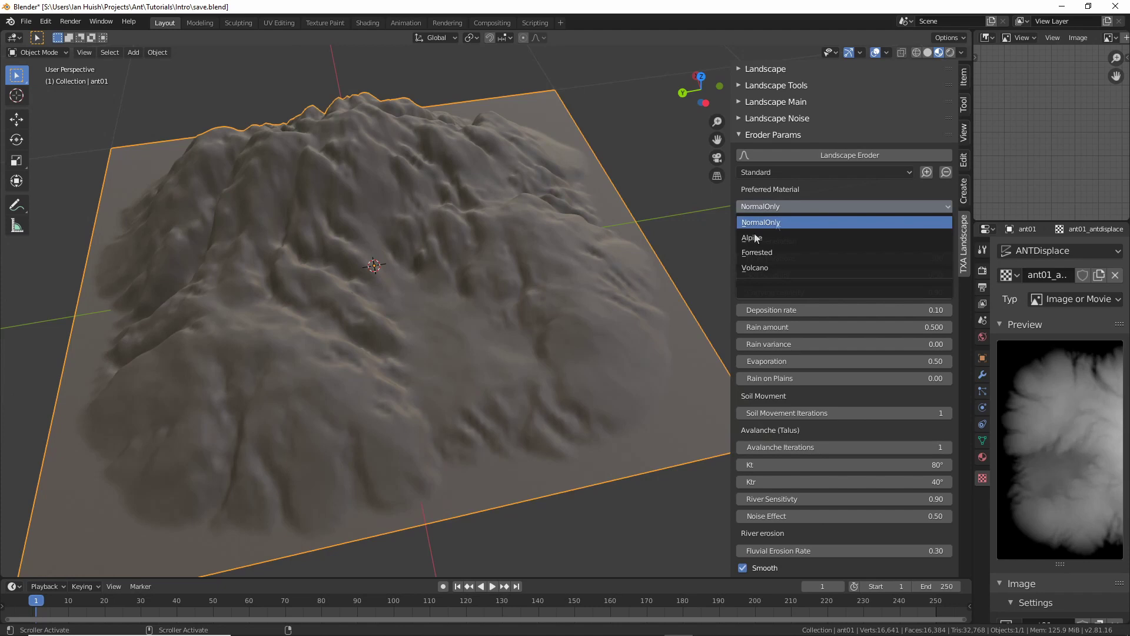
{"action": "left_click", "coordinate": [756, 241]}
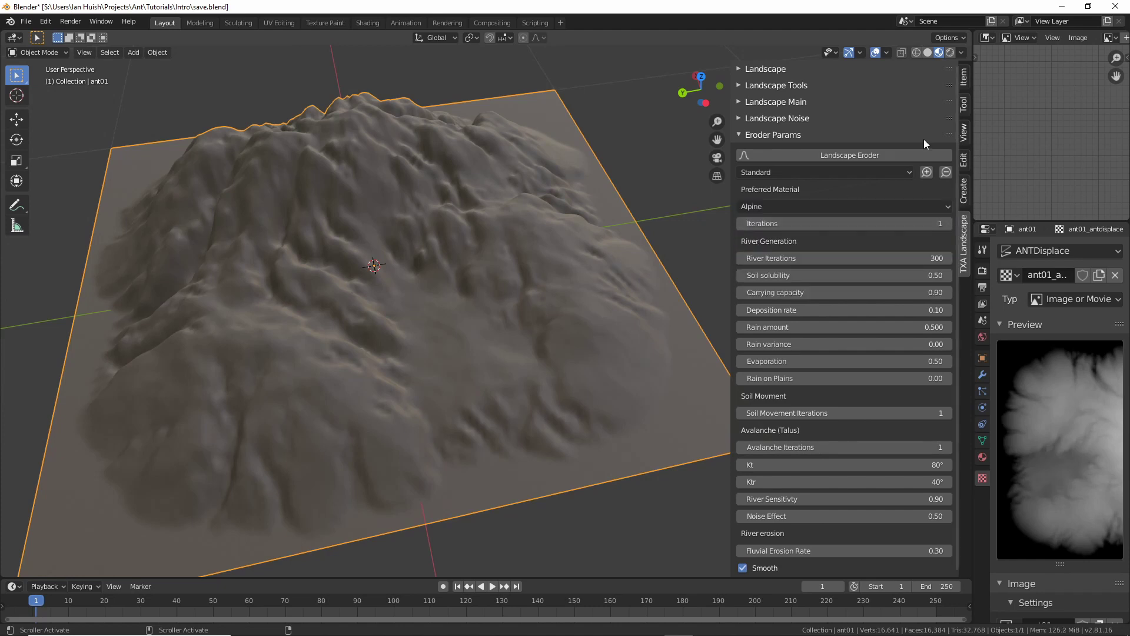
{"action": "left_click", "coordinate": [846, 154]}
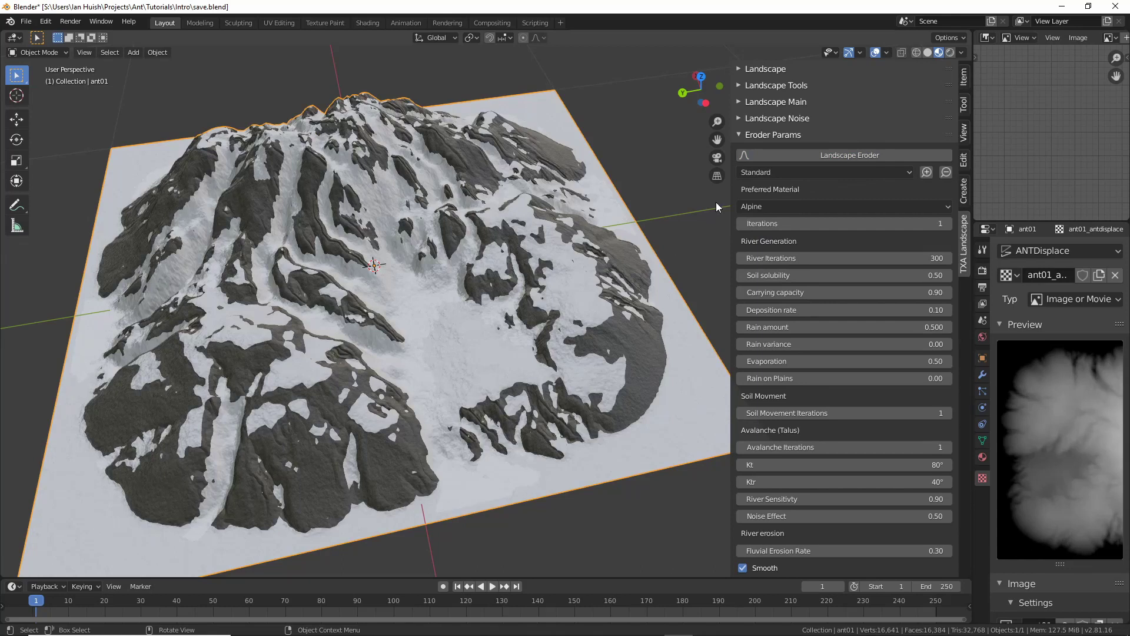
Set the eroder's Preferred Material to Volcano and erode the landscape.
{"action": "left_click", "coordinate": [746, 173]}
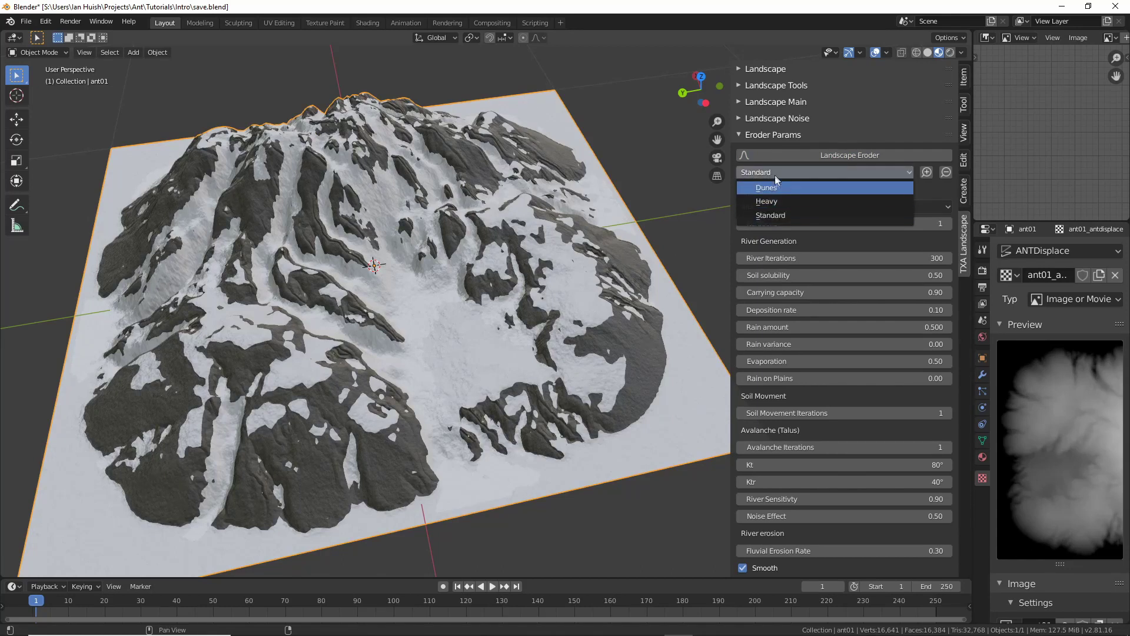
{"action": "left_click", "coordinate": [774, 175]}
{"action": "left_click", "coordinate": [772, 207]}
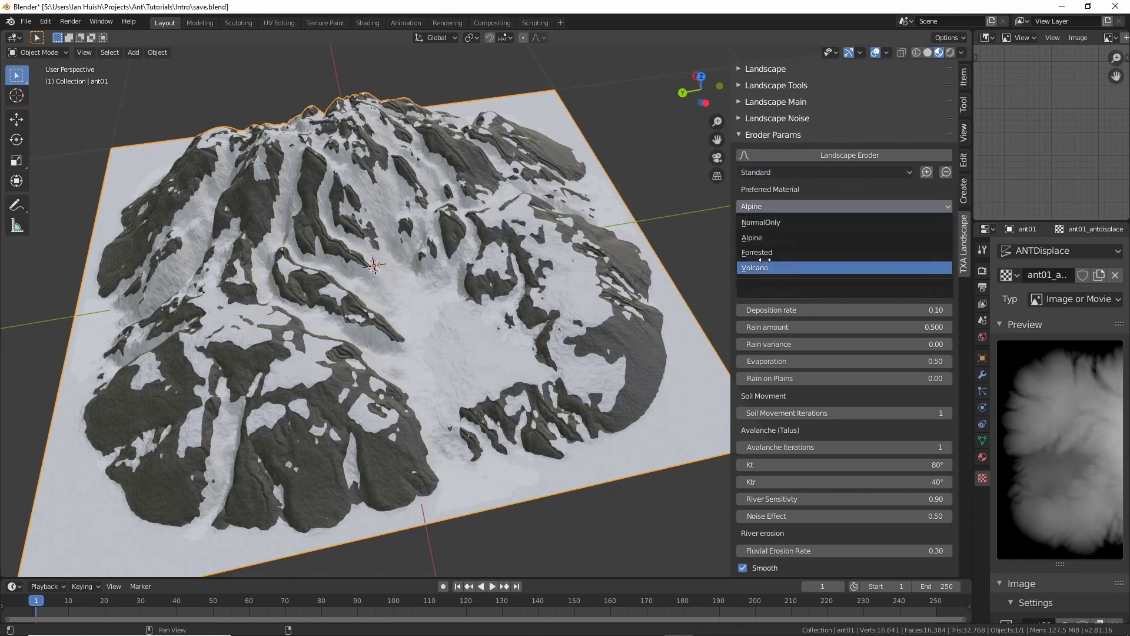
{"action": "left_click", "coordinate": [763, 269]}
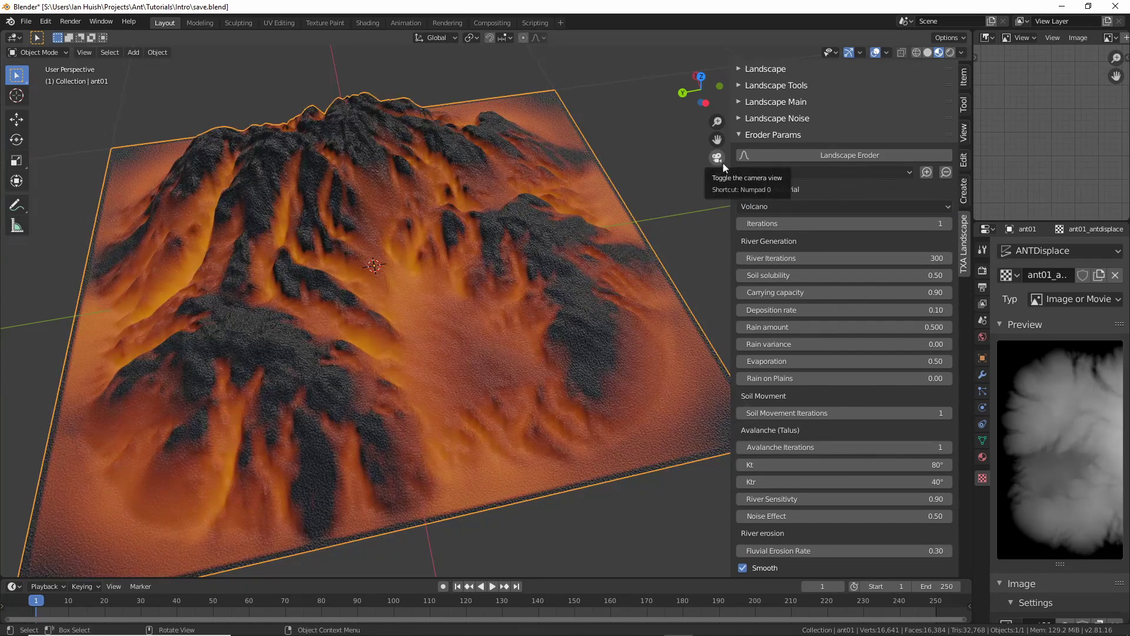
Set the eroder's Preferred Material to Forrested and erode the landscape.
{"action": "left_click", "coordinate": [778, 174]}
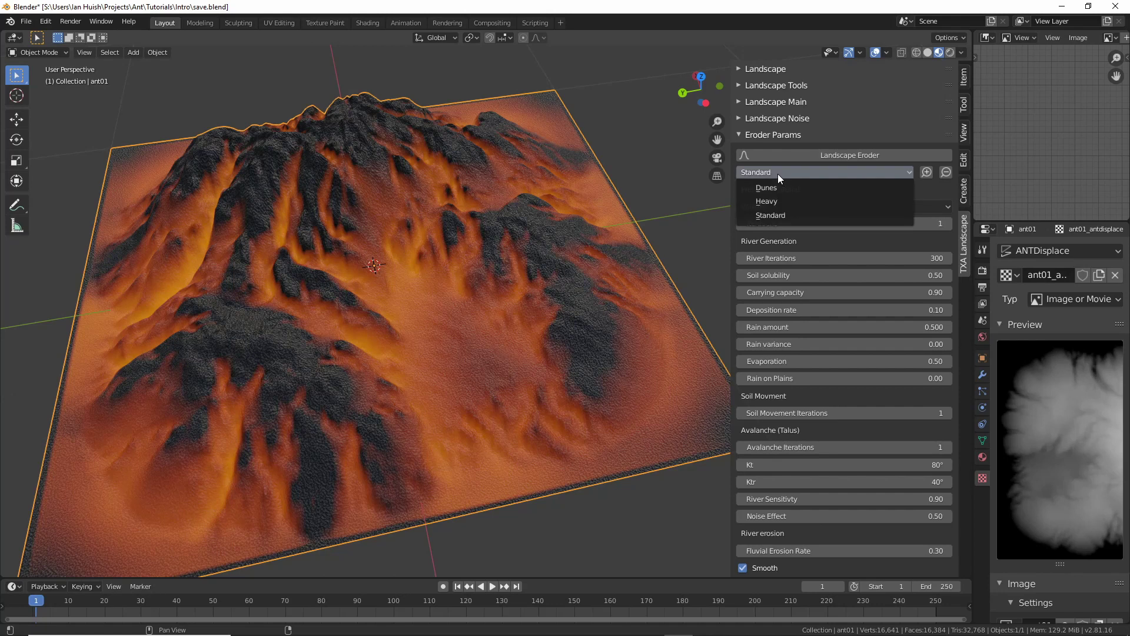
{"action": "left_click", "coordinate": [770, 207]}
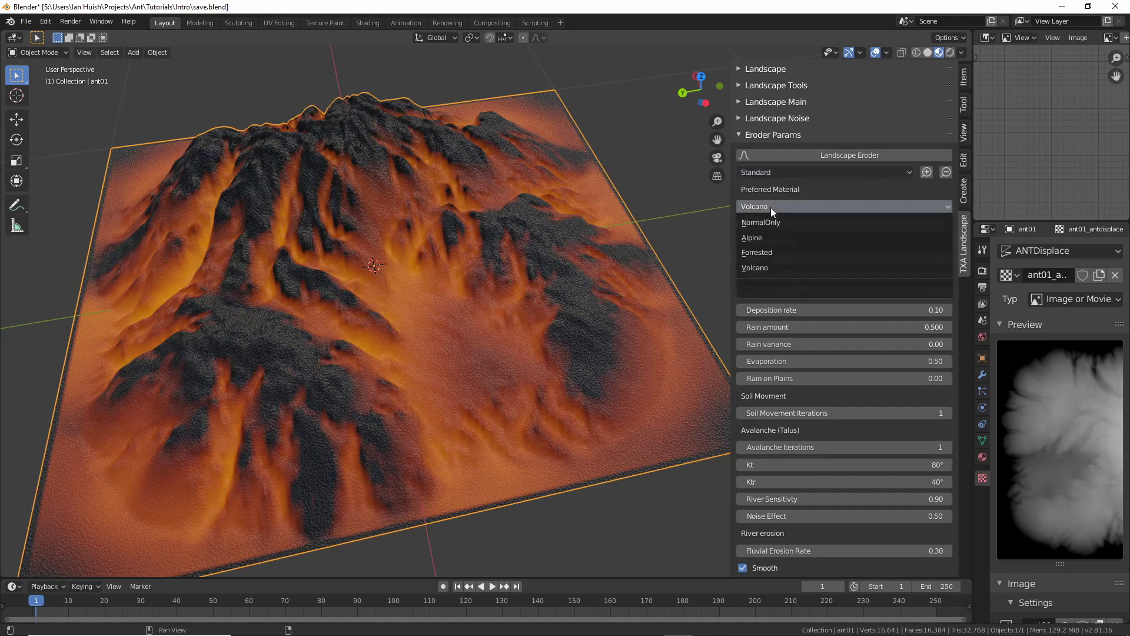
{"action": "left_click", "coordinate": [761, 252]}
{"action": "left_click", "coordinate": [815, 154]}
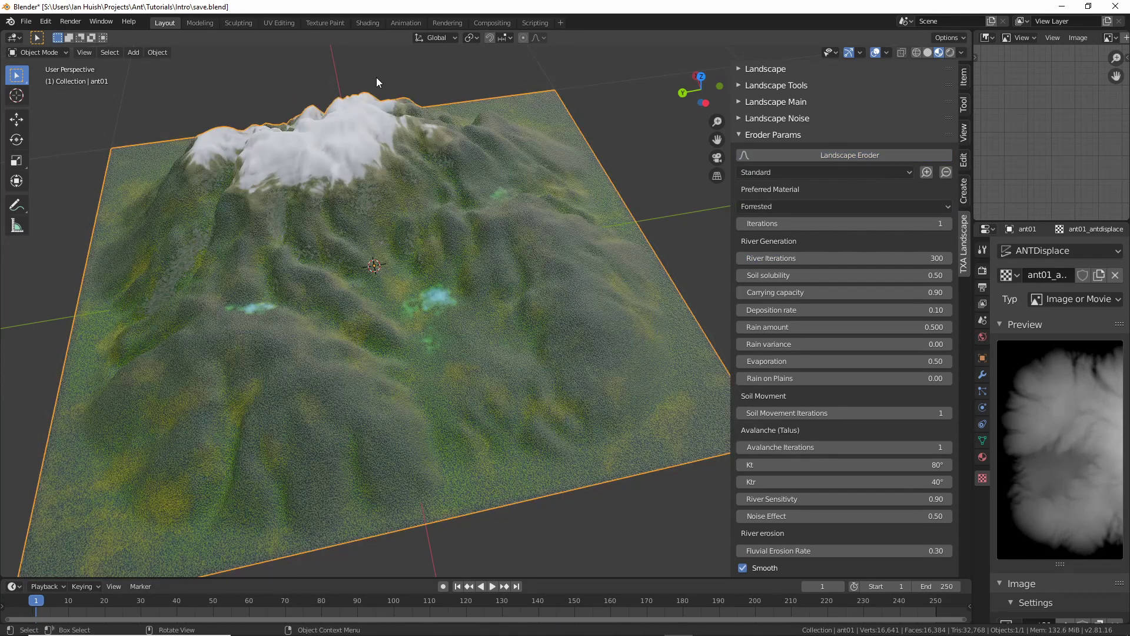
Switch to the Shading workspace and hide the NodeCustomBuilder sidebar beside the ant01_Forrested material nodes.
{"action": "left_click", "coordinate": [366, 23]}
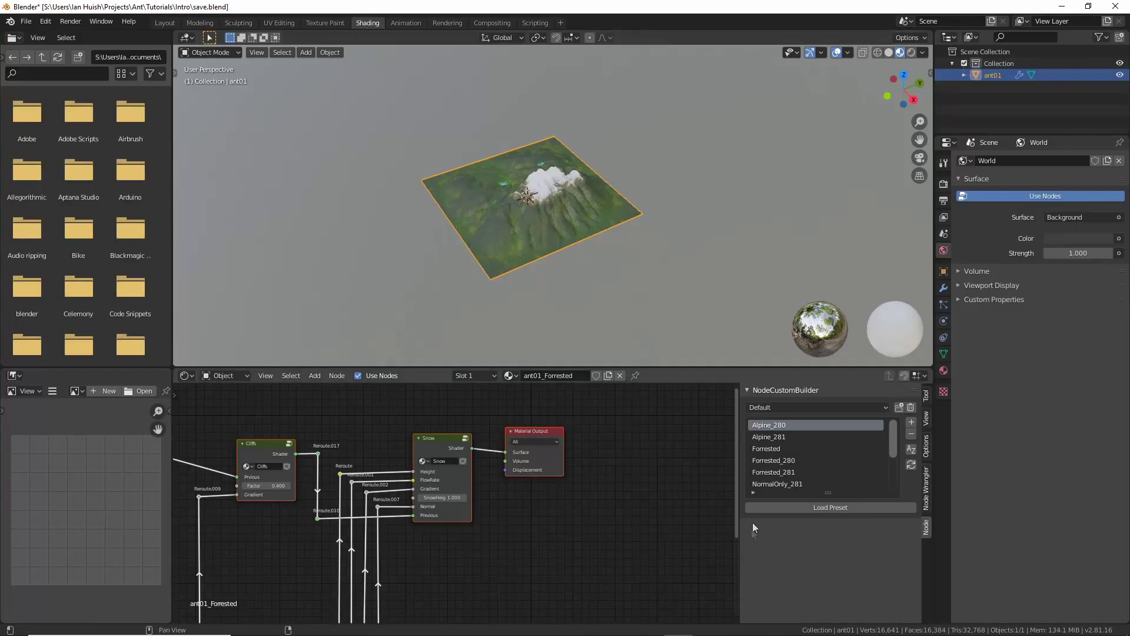
{"action": "left_click_drag", "start_coordinate": [741, 525], "coordinate": [996, 582]}
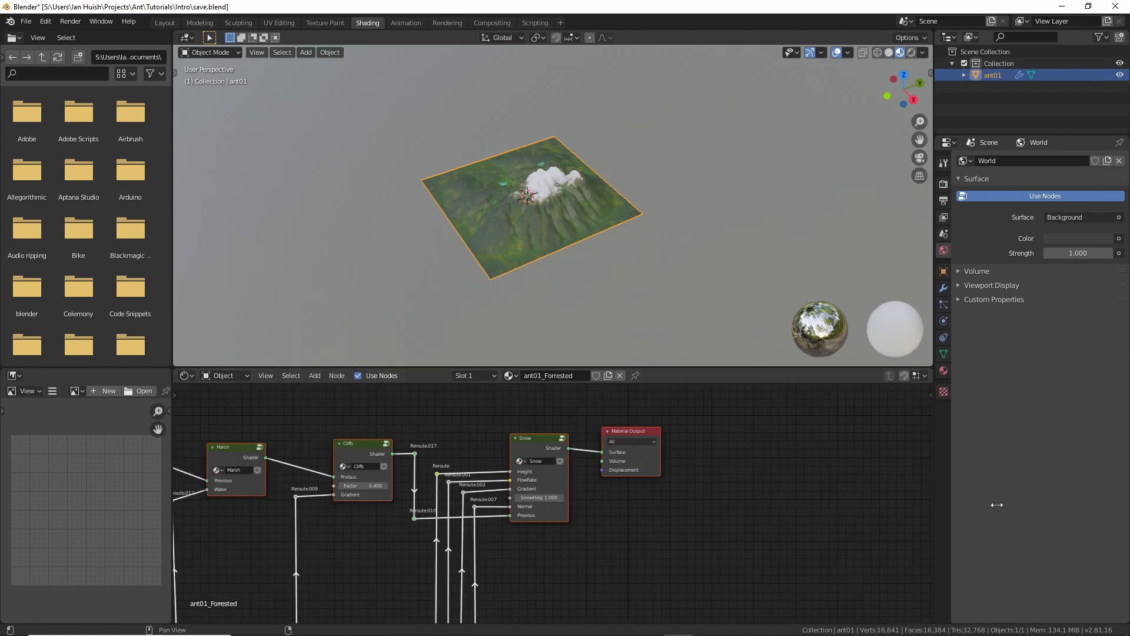
{"action": "middle_click_drag", "start_coordinate": [996, 582], "coordinate": [394, 580]}
{"action": "scroll", "coordinate": [405, 573], "scroll_direction": "up", "scroll_amount": 2}
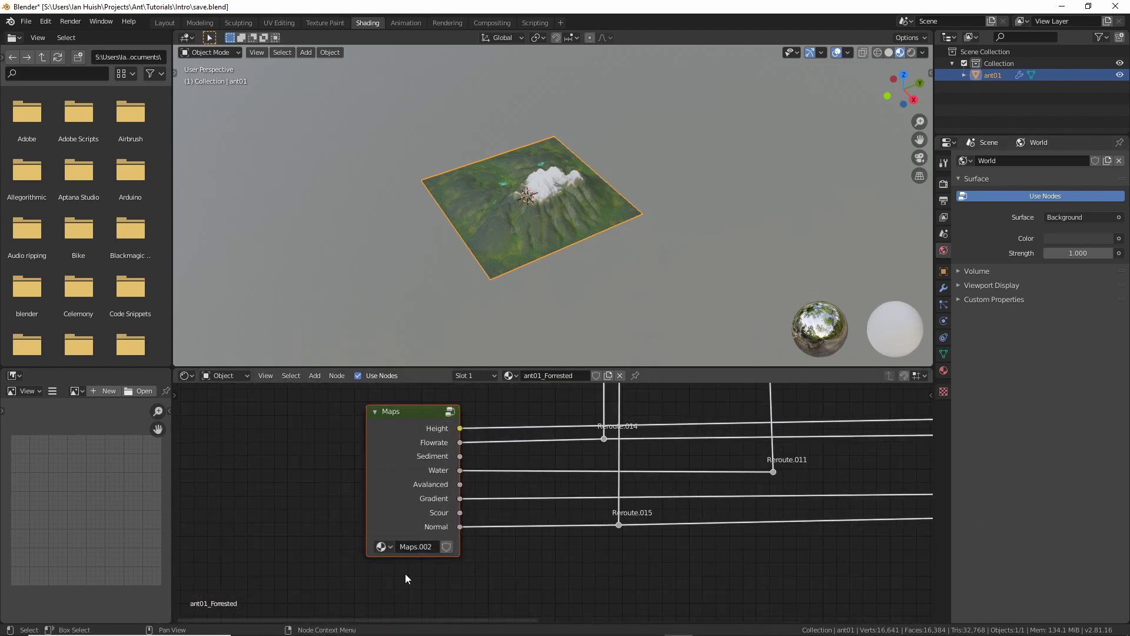
Open the Maps node group, examine its image textures, Separate RGB nodes and group outputs, and exit the group.
{"action": "left_click", "coordinate": [408, 410]}
{"action": "key", "text": "Tab"}
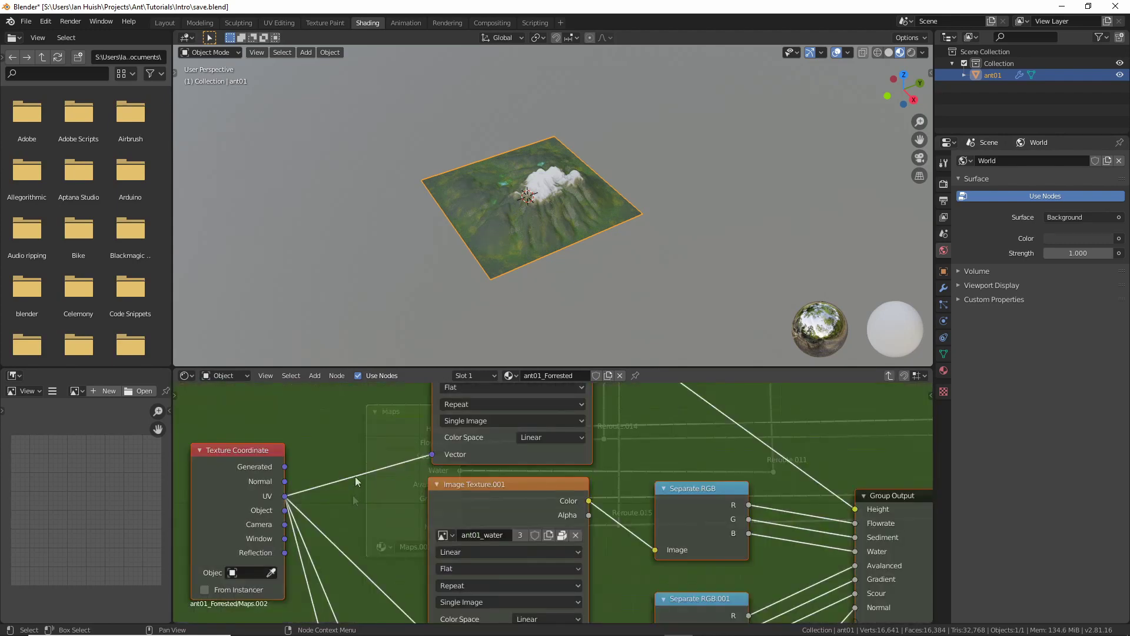
{"action": "middle_click_drag", "start_coordinate": [355, 482], "coordinate": [381, 550]}
{"action": "scroll", "coordinate": [379, 531], "scroll_direction": "up", "scroll_amount": 2}
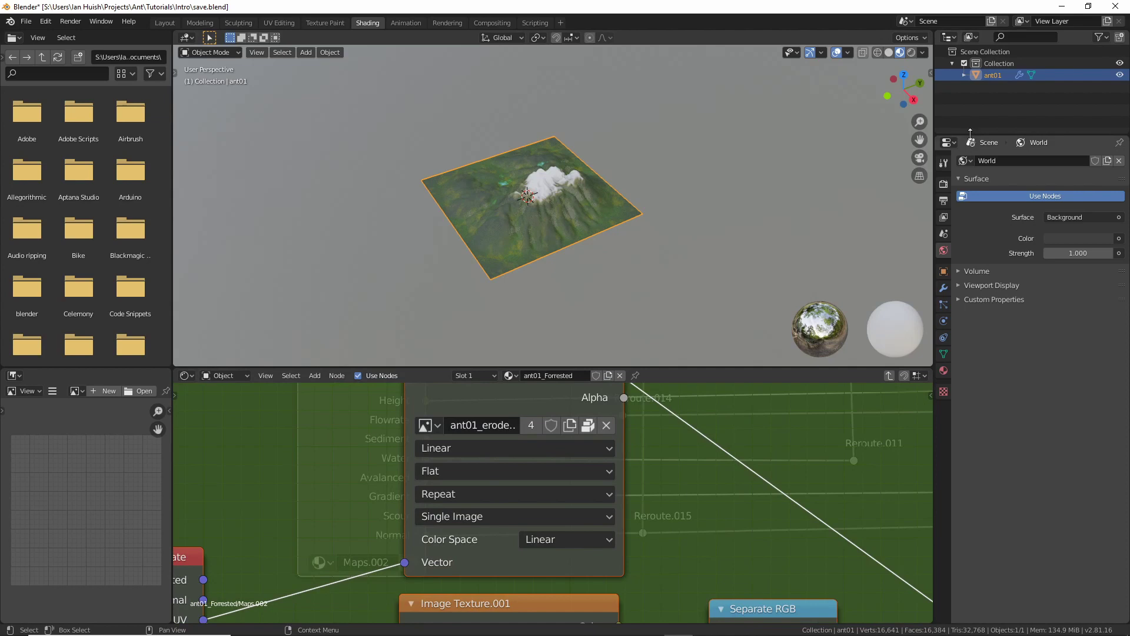
{"action": "middle_click_drag", "start_coordinate": [753, 471], "coordinate": [370, 499]}
{"action": "scroll", "coordinate": [709, 507], "scroll_direction": "up", "scroll_amount": 1}
{"action": "middle_click_drag", "start_coordinate": [709, 507], "coordinate": [582, 445]}
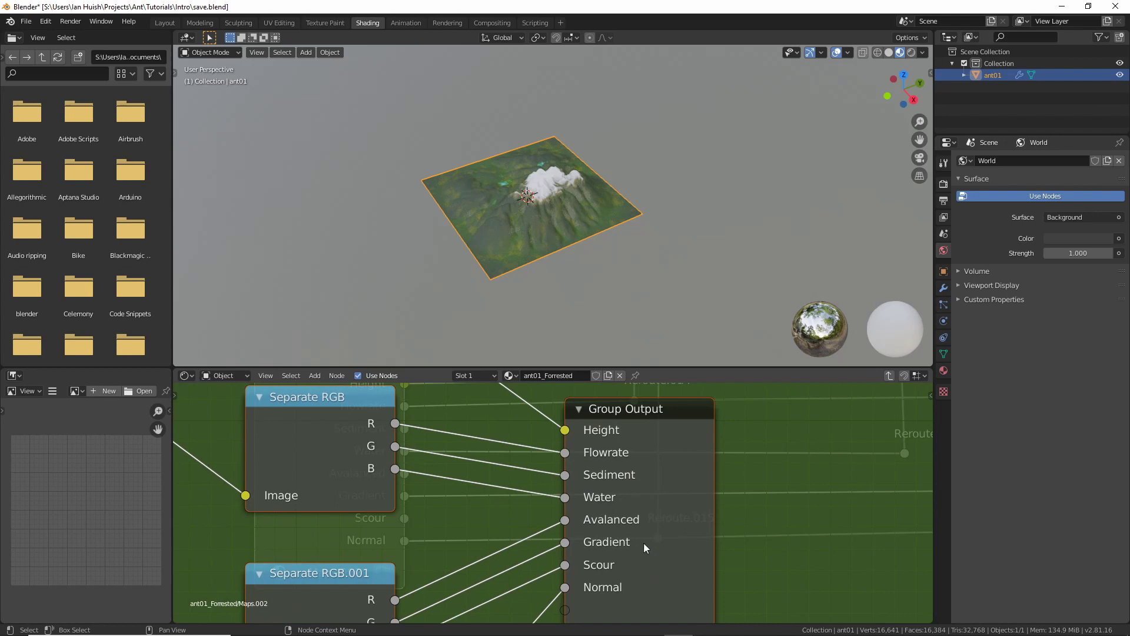
{"action": "key", "text": "Tab"}
{"action": "scroll", "coordinate": [464, 488], "scroll_direction": "down", "scroll_amount": 3}
{"action": "middle_click_drag", "start_coordinate": [463, 494], "coordinate": [463, 530]}
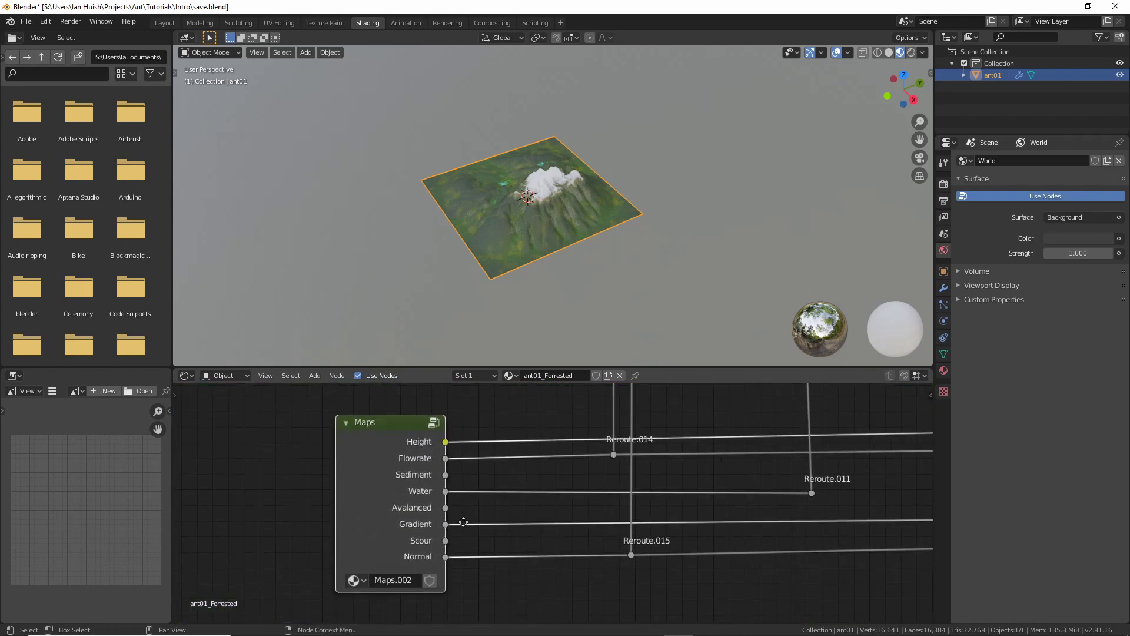
Show the Node Wrangler options beside the material nodes and hide them again.
{"action": "left_click", "coordinate": [931, 393]}
{"action": "left_click", "coordinate": [925, 510]}
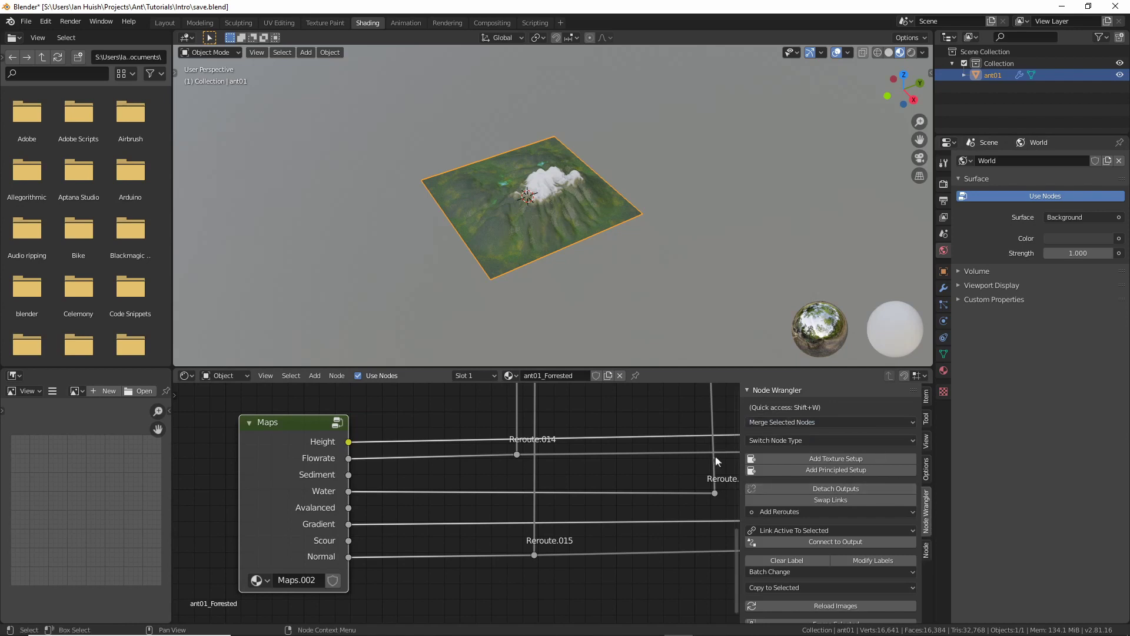
{"action": "left_click_drag", "start_coordinate": [741, 457], "coordinate": [778, 472]}
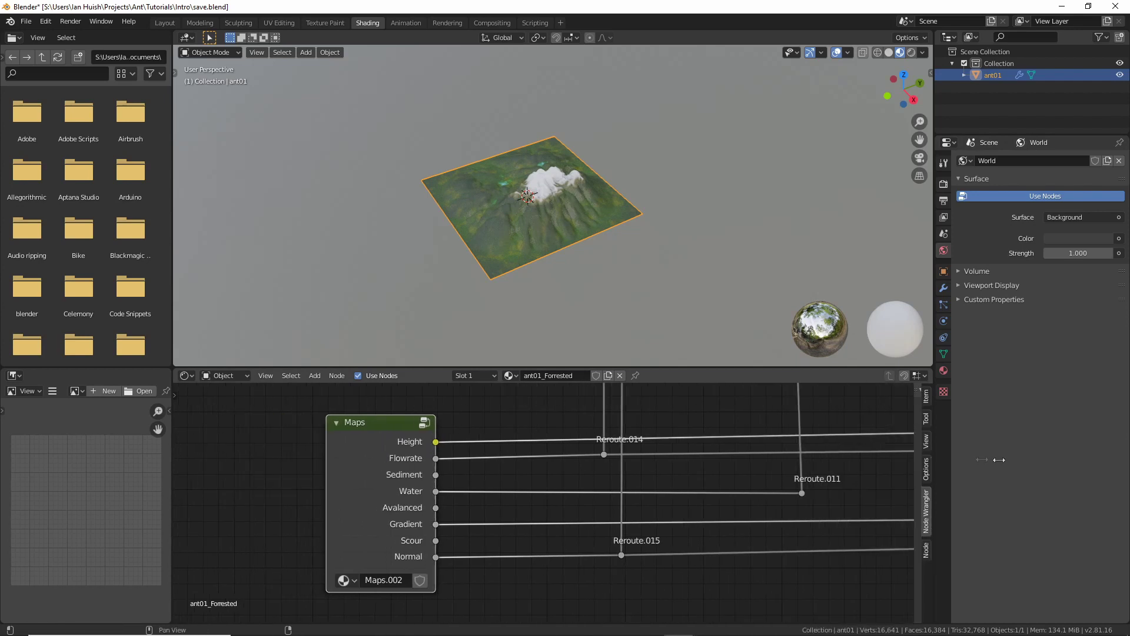
Preview the Maps node's outputs one after another on the landscape with the emission viewer, from Height through Normal.
{"action": "left_click", "coordinate": [387, 422], "text": "ctrl+shift"}
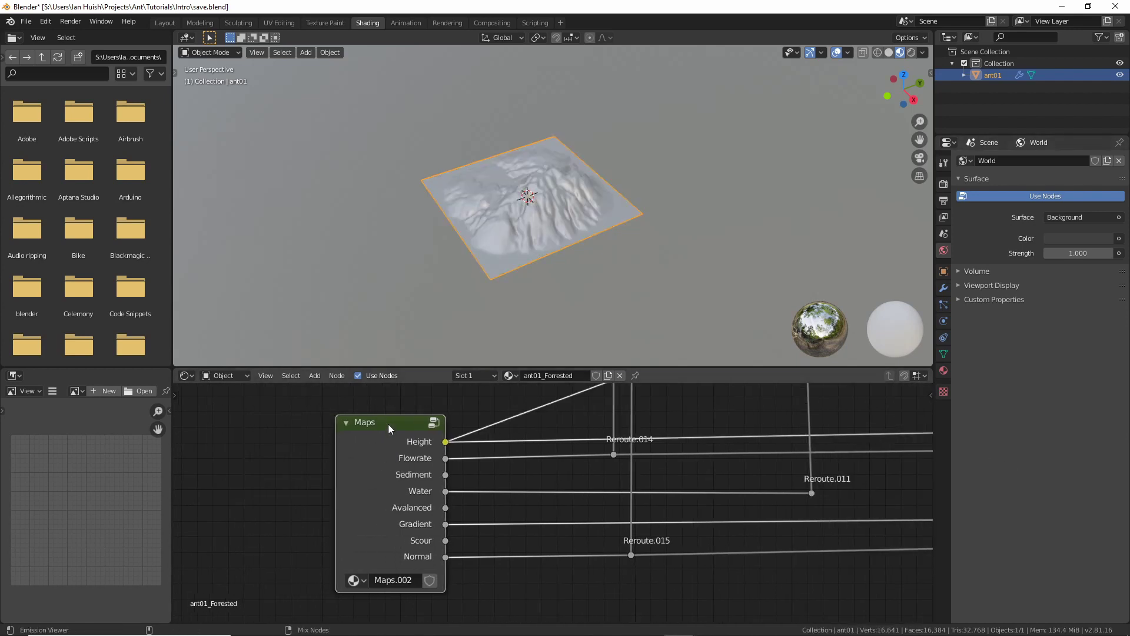
{"action": "scroll", "coordinate": [580, 184], "scroll_direction": "up", "scroll_amount": 4}
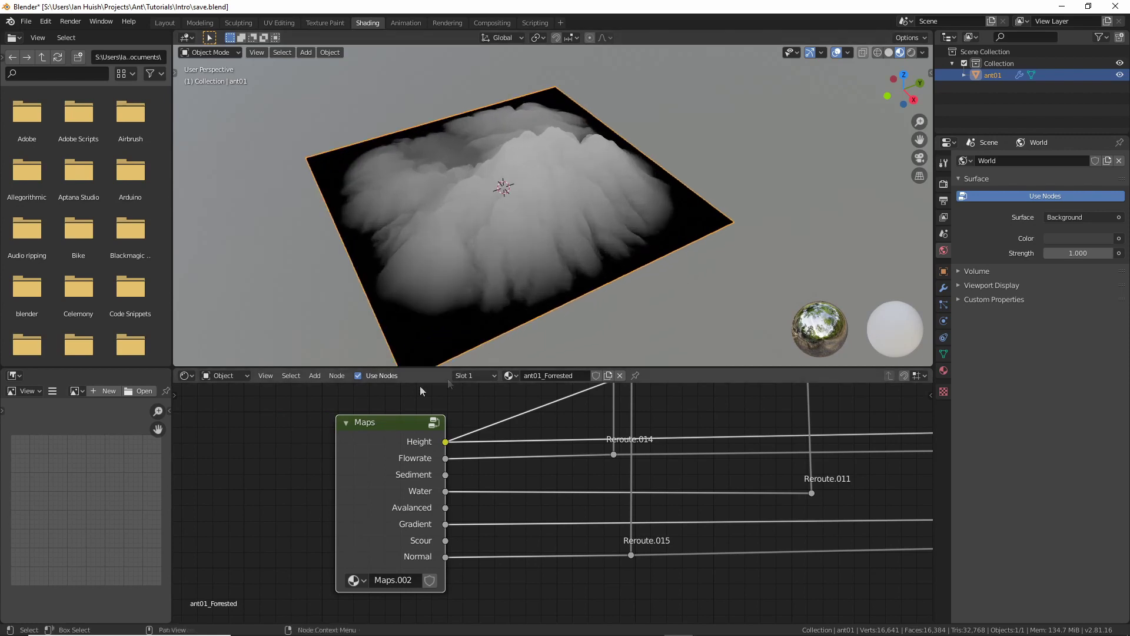
{"action": "left_click", "coordinate": [398, 422], "text": "ctrl+shift"}
{"action": "left_click", "coordinate": [397, 422], "text": "ctrl+shift"}
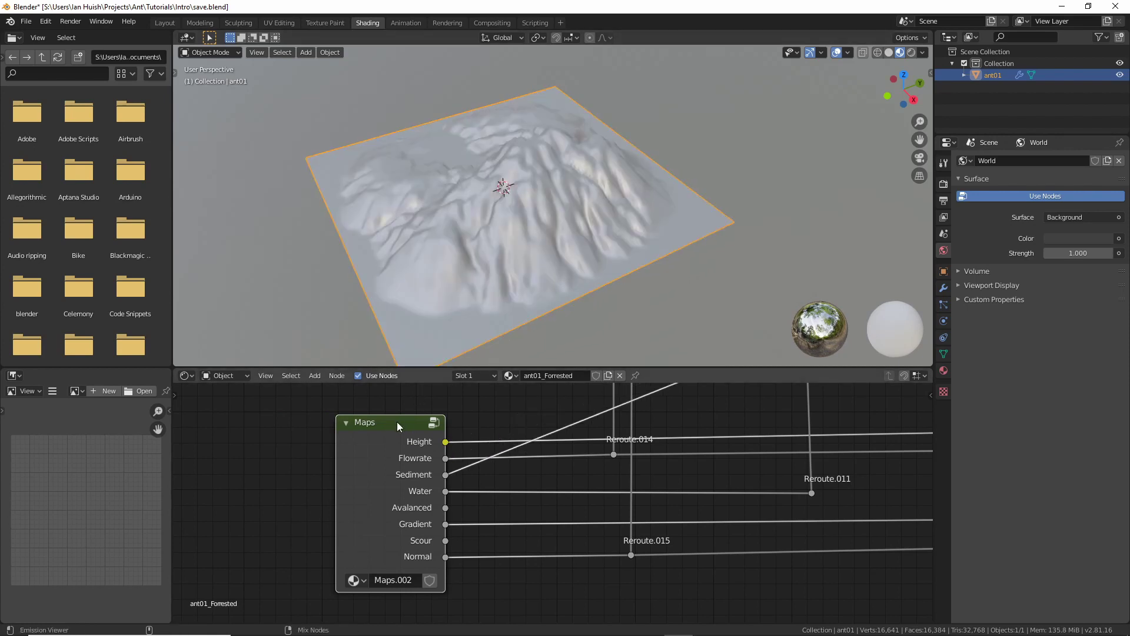
{"action": "left_click", "coordinate": [396, 421], "text": "ctrl+shift"}
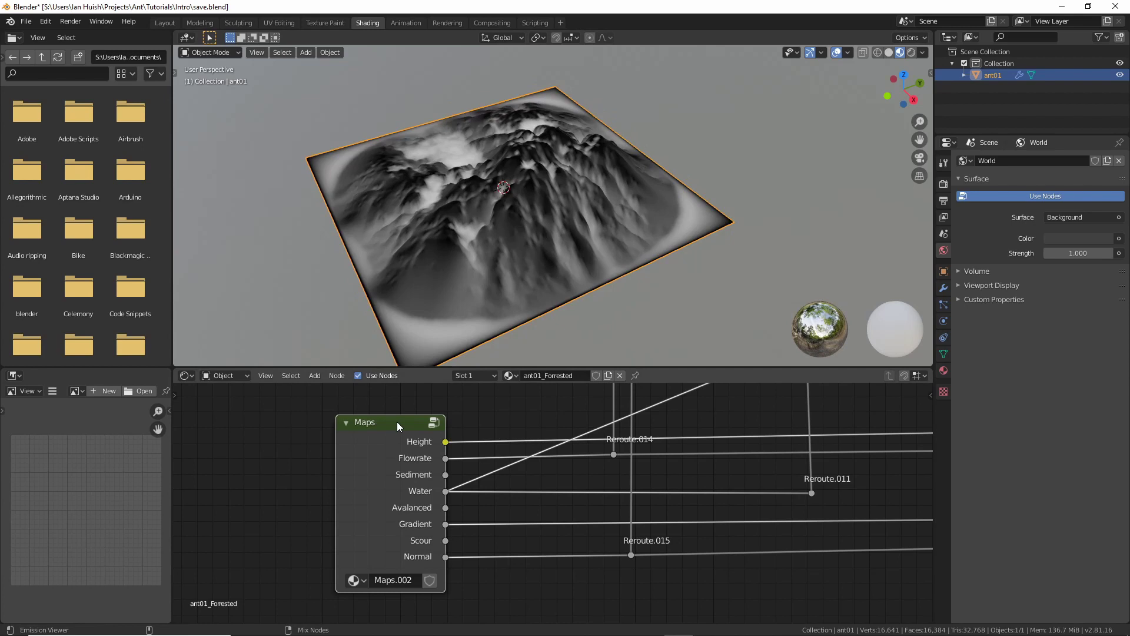
{"action": "left_click", "coordinate": [397, 421], "text": "ctrl+shift"}
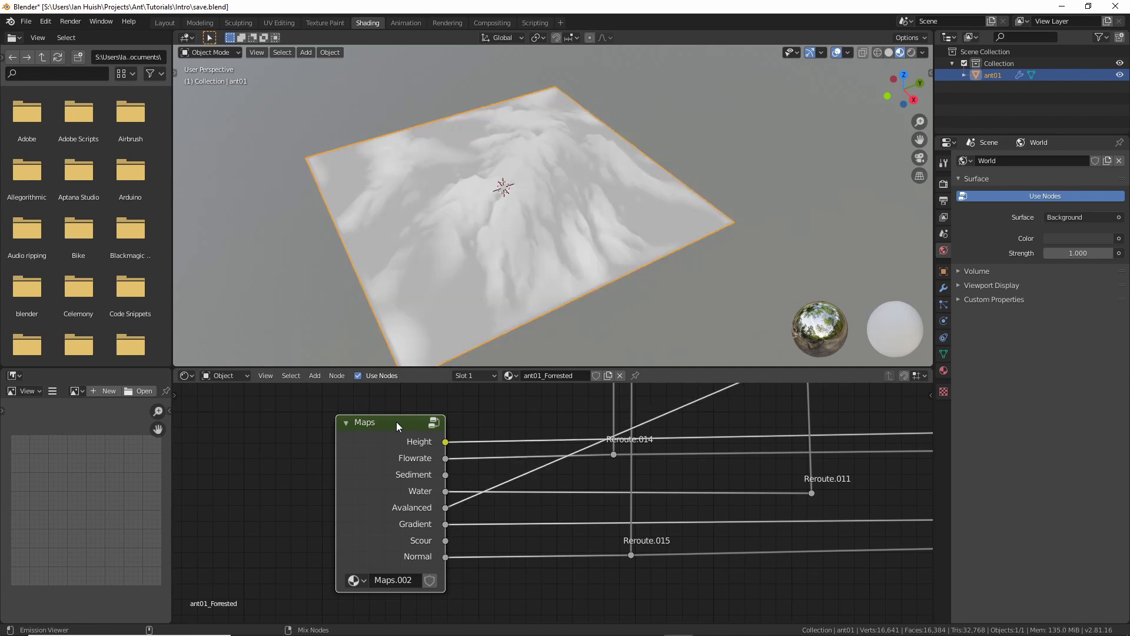
{"action": "left_click", "coordinate": [396, 421], "text": "ctrl+shift"}
{"action": "left_click", "coordinate": [396, 421], "text": "ctrl+shift"}
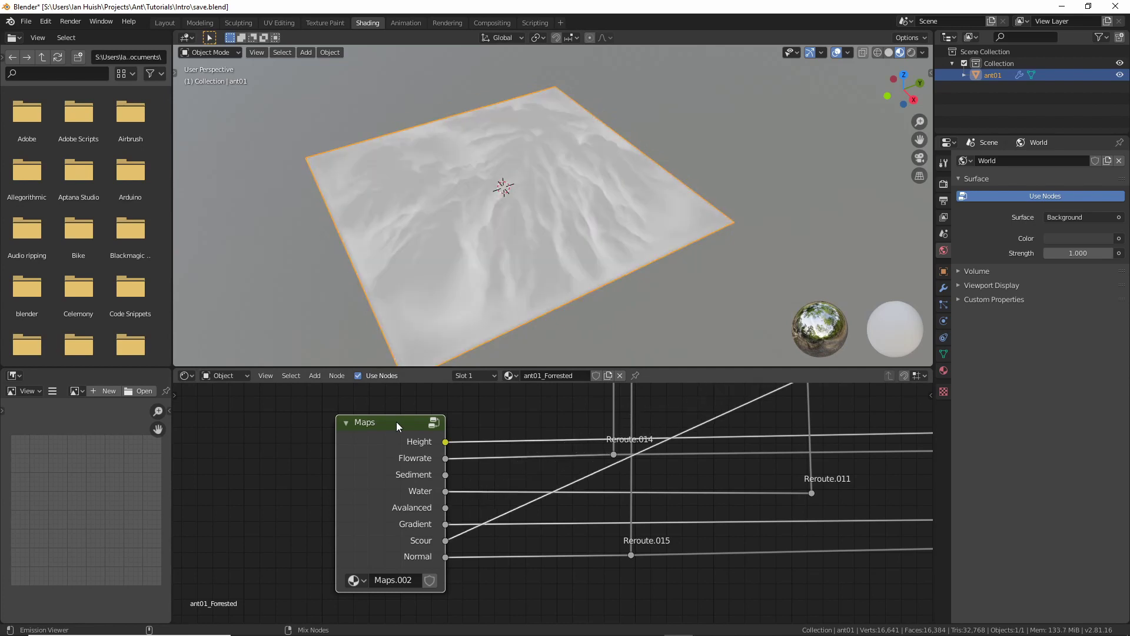
{"action": "left_click", "coordinate": [397, 421], "text": "ctrl+shift"}
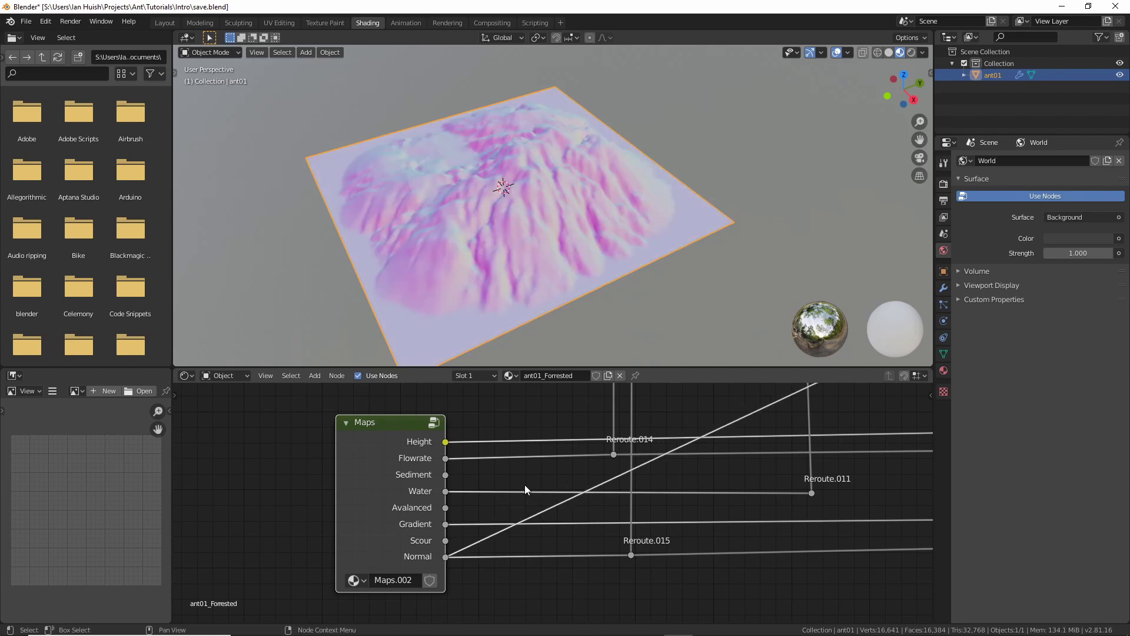
{"action": "key", "text": "Tab"}
{"action": "key", "text": "Tab"}
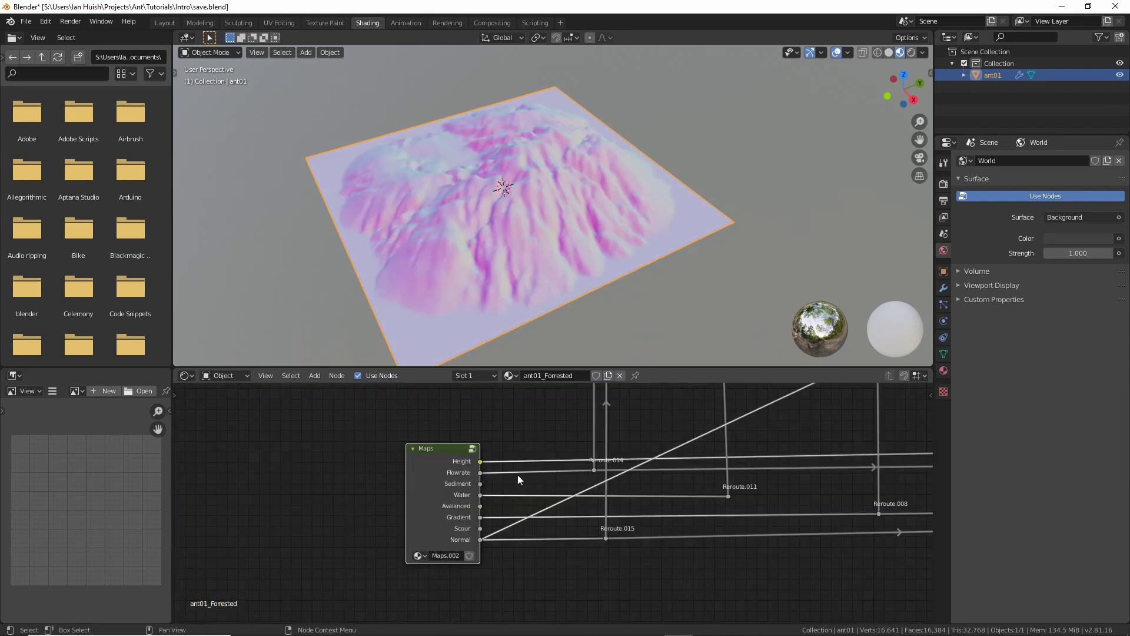
Preview the Trees node's shader on its own on the landscape.
{"action": "middle_click_drag", "start_coordinate": [517, 476], "coordinate": [457, 409]}
{"action": "scroll", "coordinate": [441, 415], "scroll_direction": "up", "scroll_amount": 3}
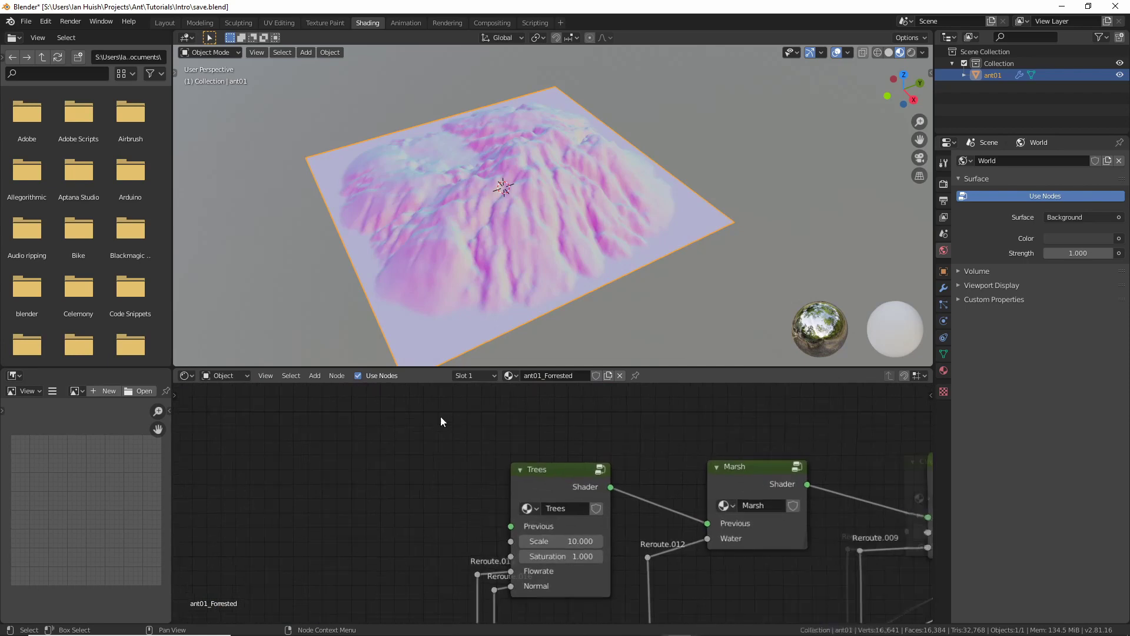
{"action": "middle_click_drag", "start_coordinate": [437, 500], "coordinate": [365, 462]}
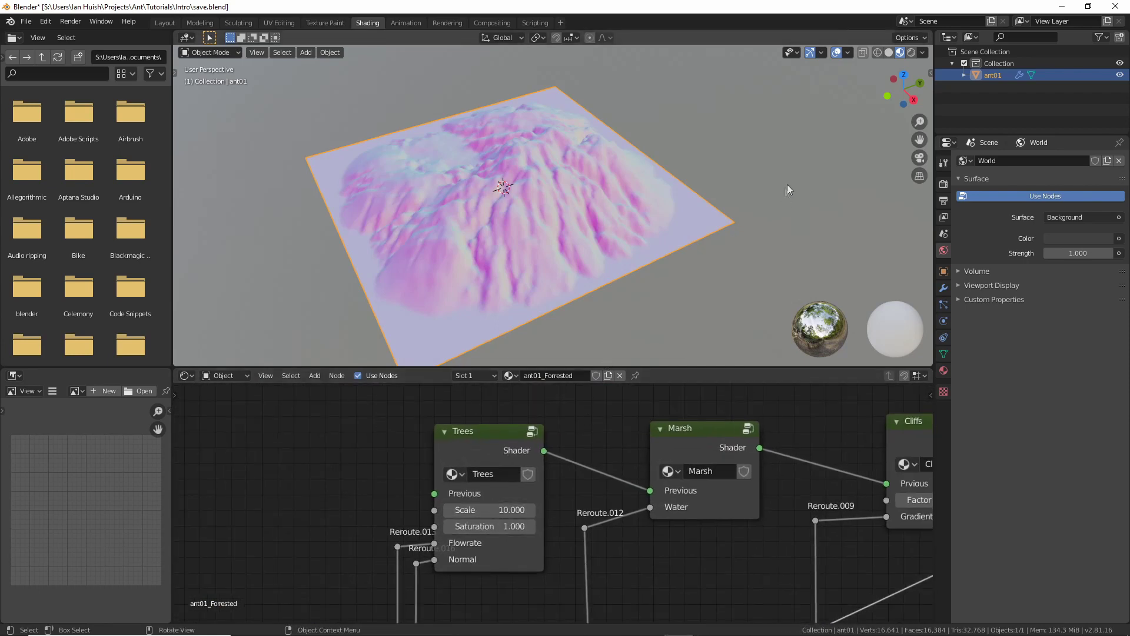
{"action": "left_click", "coordinate": [496, 429], "text": "ctrl+shift"}
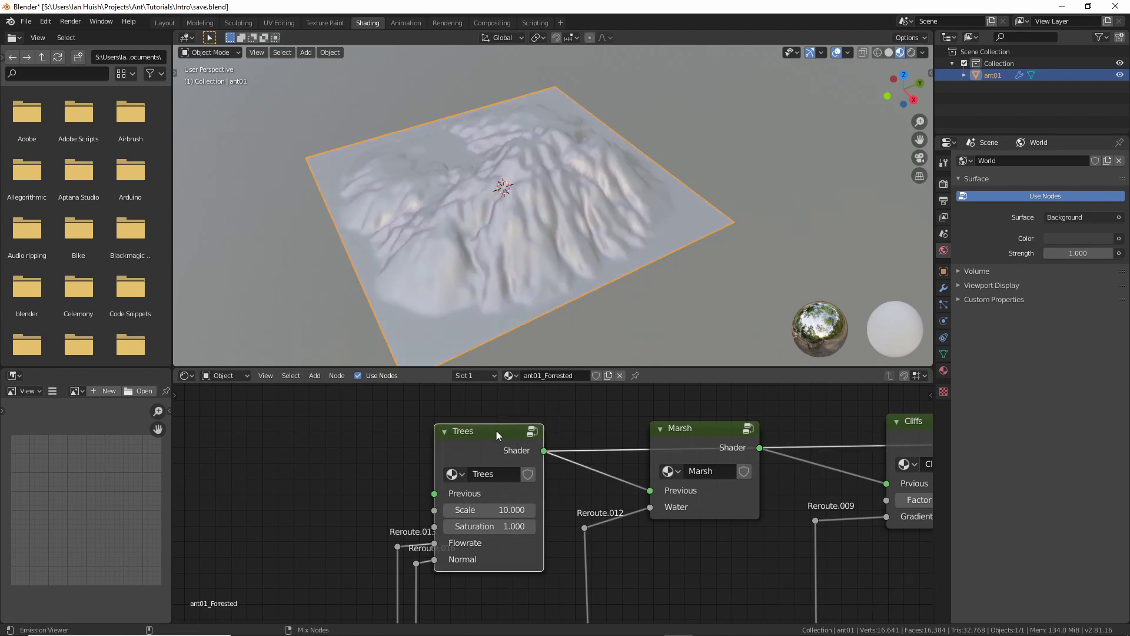
Try a Scale of 5 on the Trees node and set it to 20.
{"action": "left_click", "coordinate": [490, 510]}
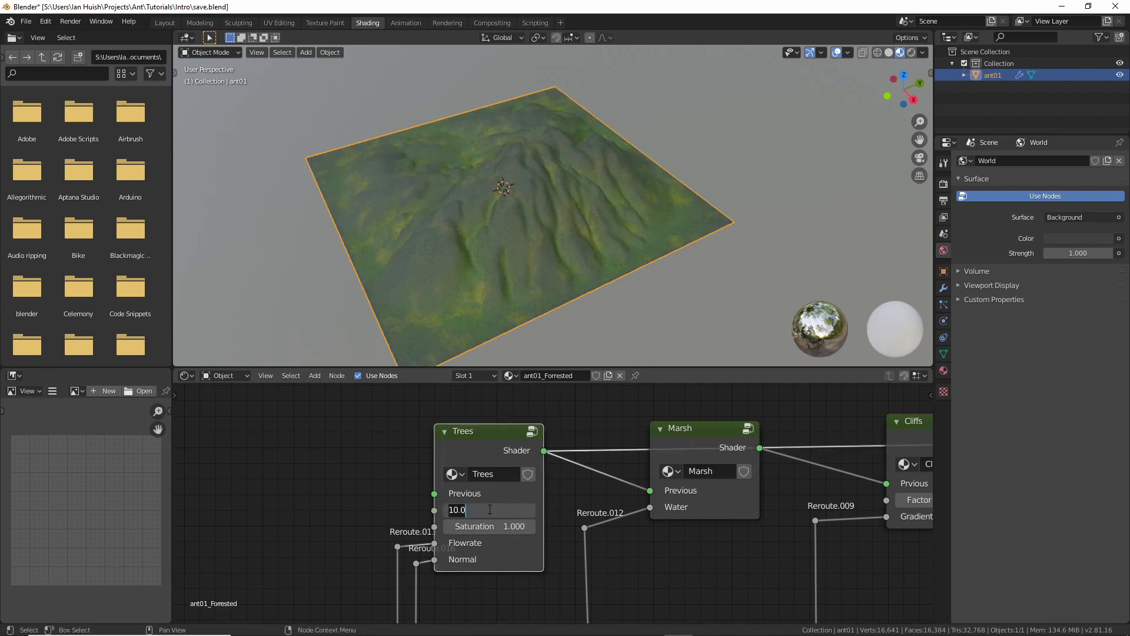
{"action": "type", "text": "5"}
{"action": "key", "text": "Return"}
{"action": "left_click", "coordinate": [489, 510]}
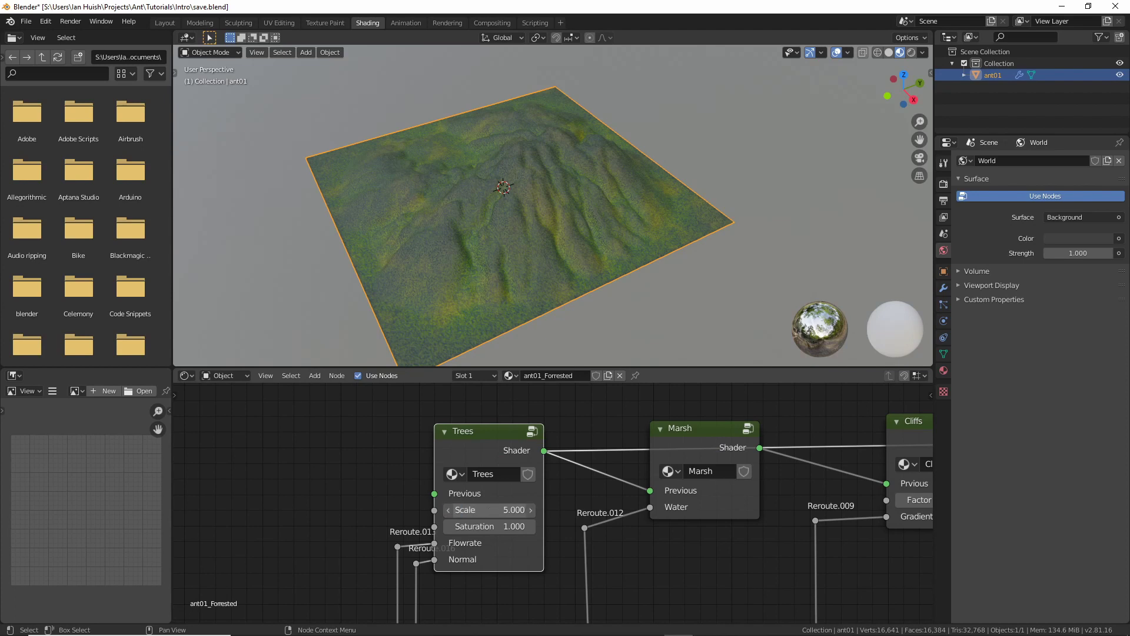
{"action": "type", "text": "20"}
{"action": "key", "text": "Return"}
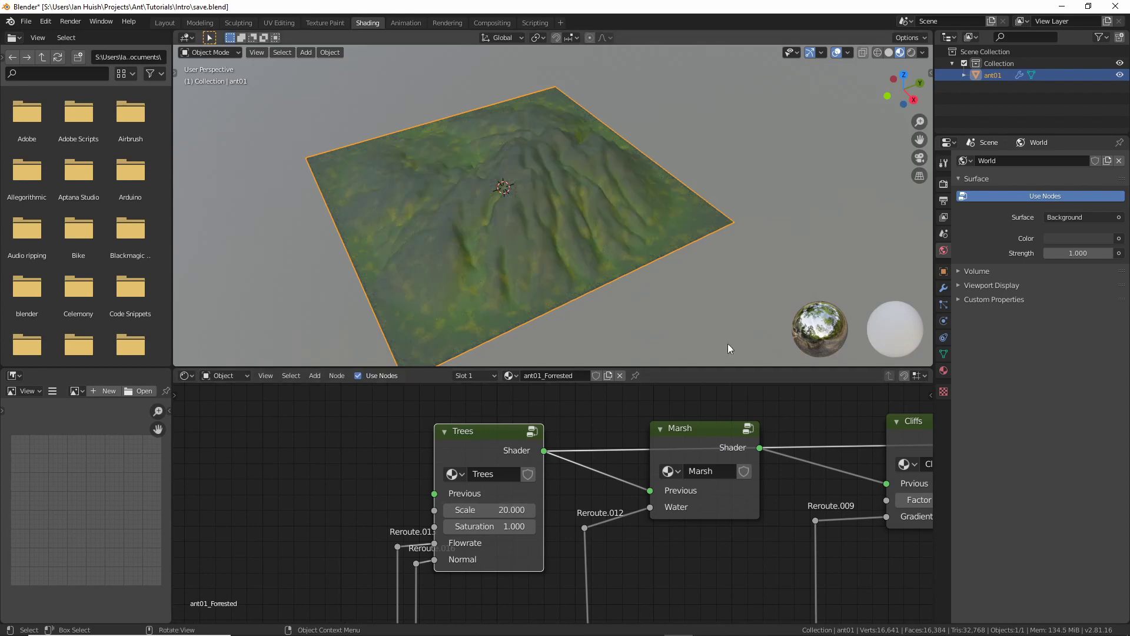
Preview the material up to the Marsh node and examine the marsh areas on the landscape.
{"action": "middle_click_drag", "start_coordinate": [728, 490], "coordinate": [630, 492]}
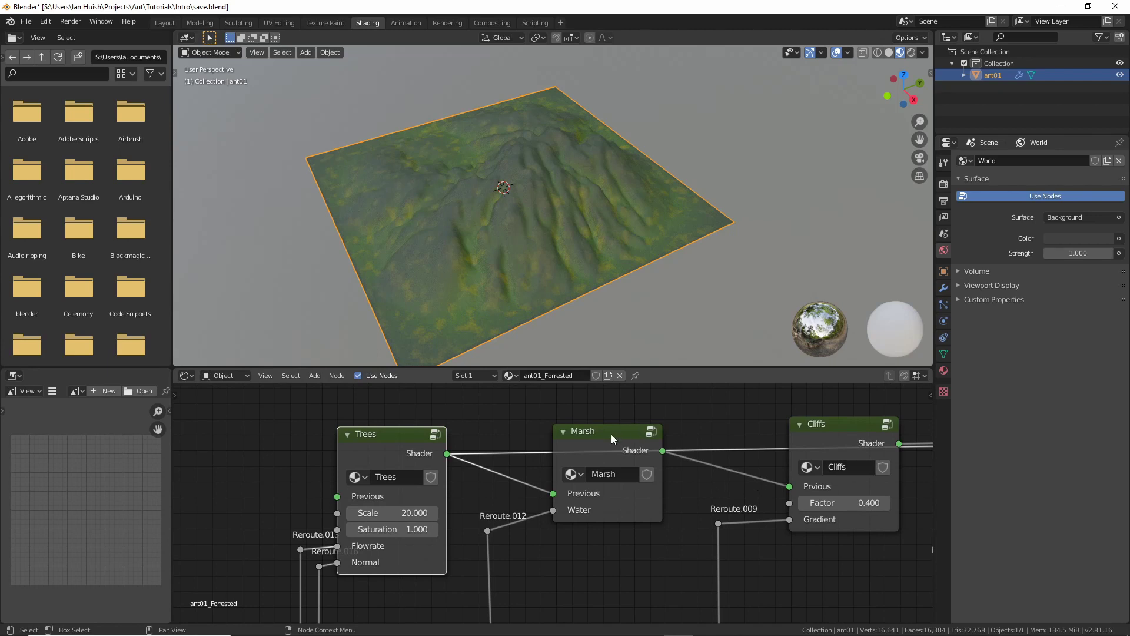
{"action": "left_click", "coordinate": [611, 434], "text": "ctrl+shift"}
{"action": "middle_click_drag", "start_coordinate": [471, 277], "coordinate": [694, 242]}
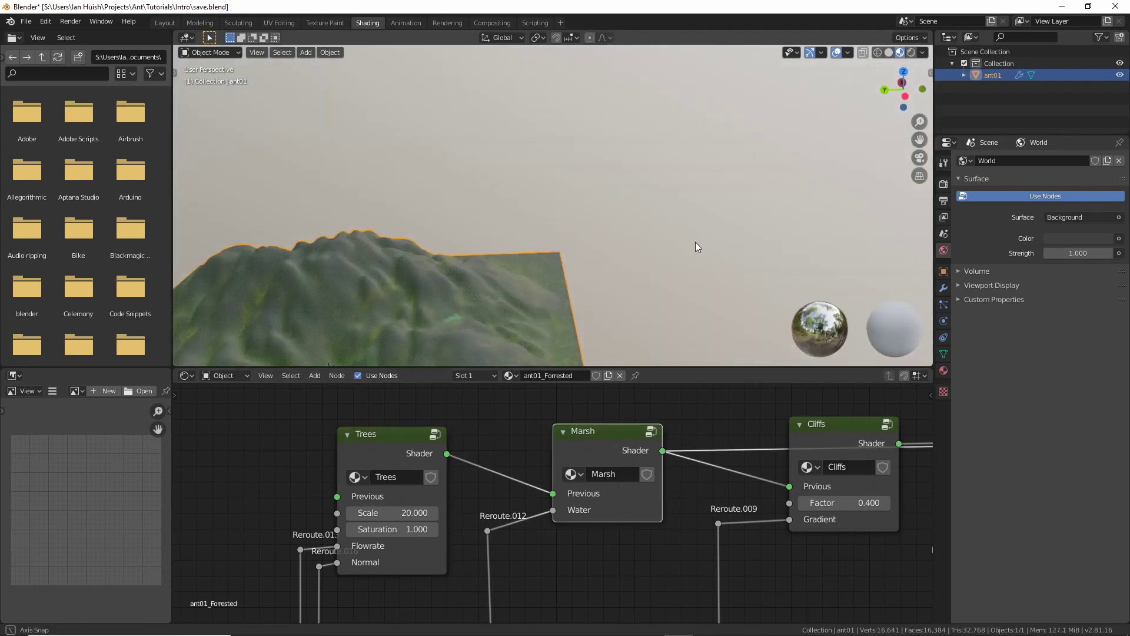
{"action": "middle_click_drag", "start_coordinate": [522, 277], "coordinate": [513, 319]}
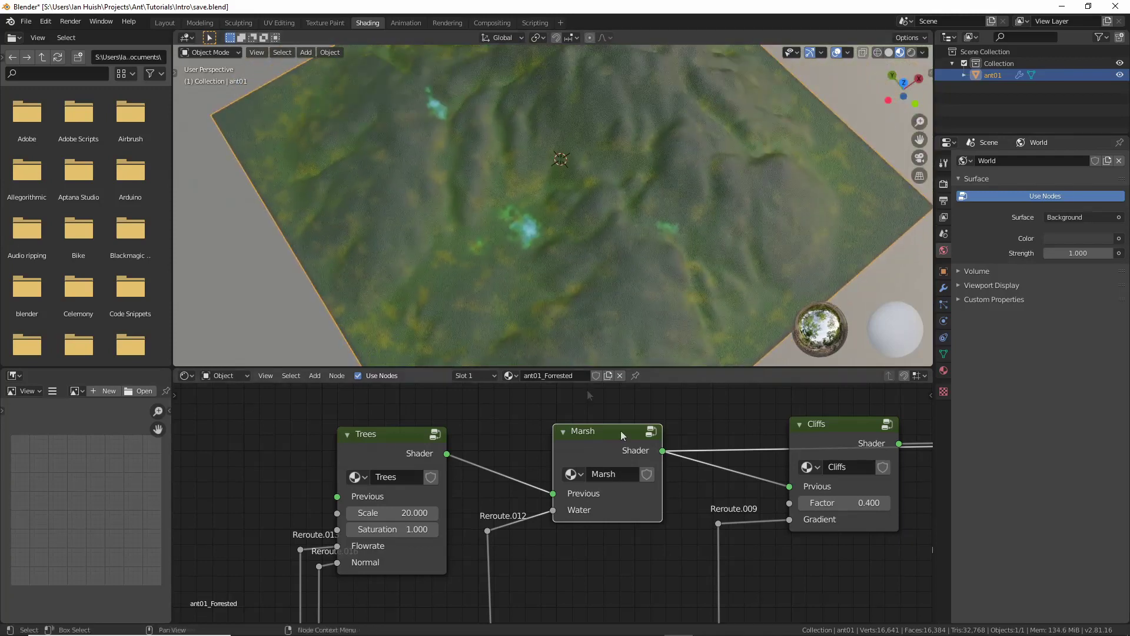
Preview the material up to the Cliffs node and examine the cliffs on the mountain slopes.
{"action": "left_click", "coordinate": [857, 419]}
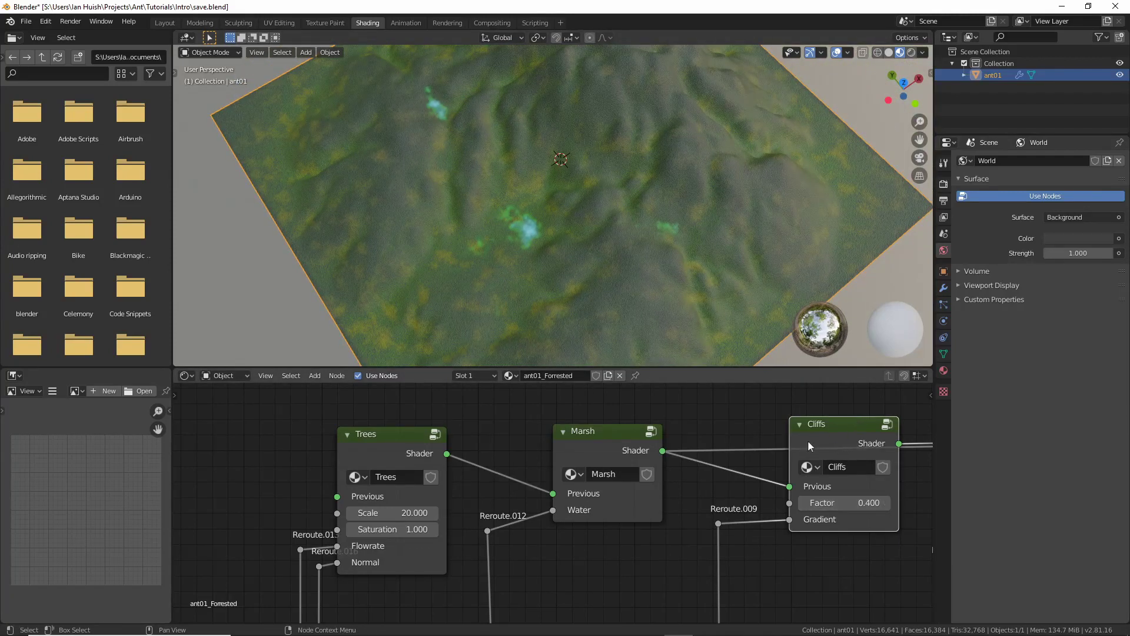
{"action": "left_click", "coordinate": [825, 420]}
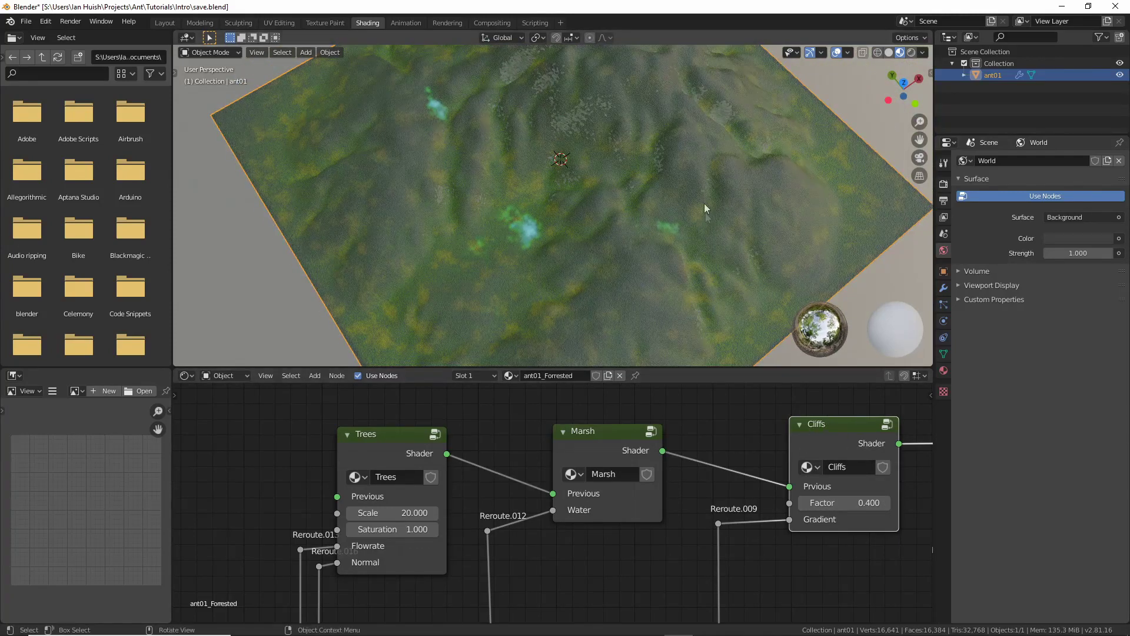
{"action": "middle_click_drag", "start_coordinate": [704, 203], "coordinate": [743, 163]}
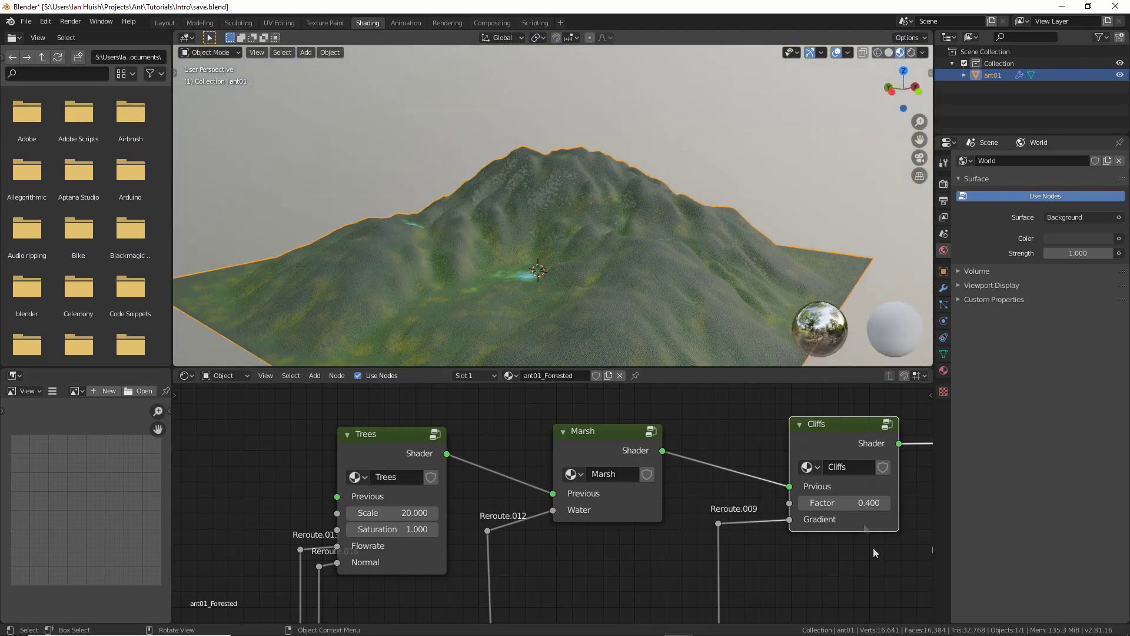
Try a Factor of 0.3 on the Cliffs node and set it to 0.5.
{"action": "left_click", "coordinate": [849, 497]}
{"action": "type", "text": "0.3"}
{"action": "key", "text": "Return"}
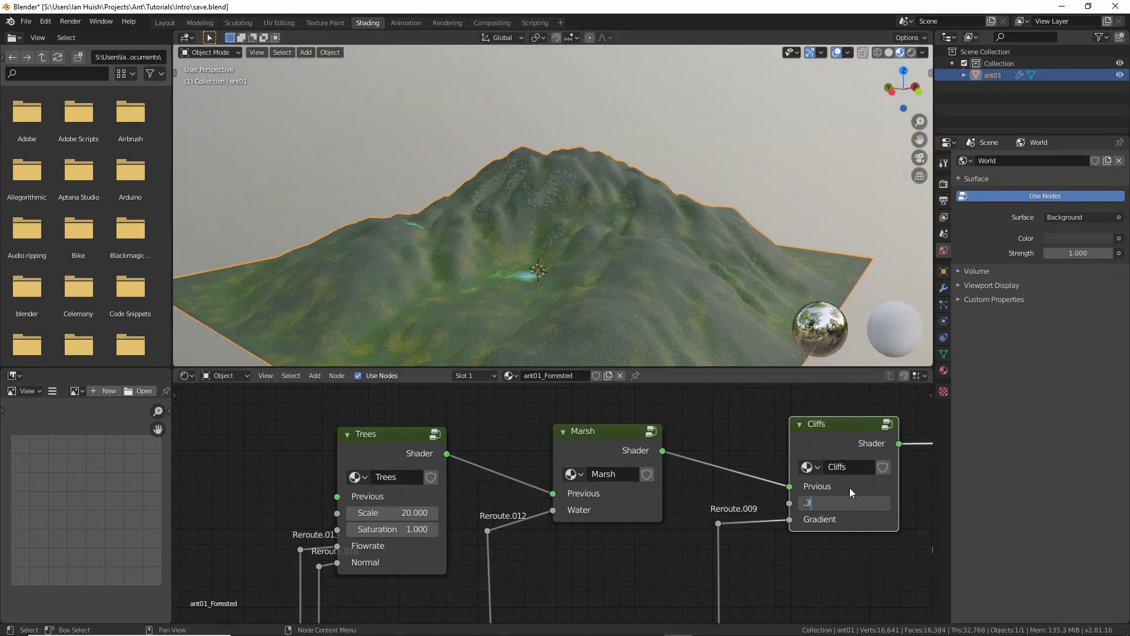
{"action": "left_click", "coordinate": [847, 502]}
{"action": "type", "text": "0.5"}
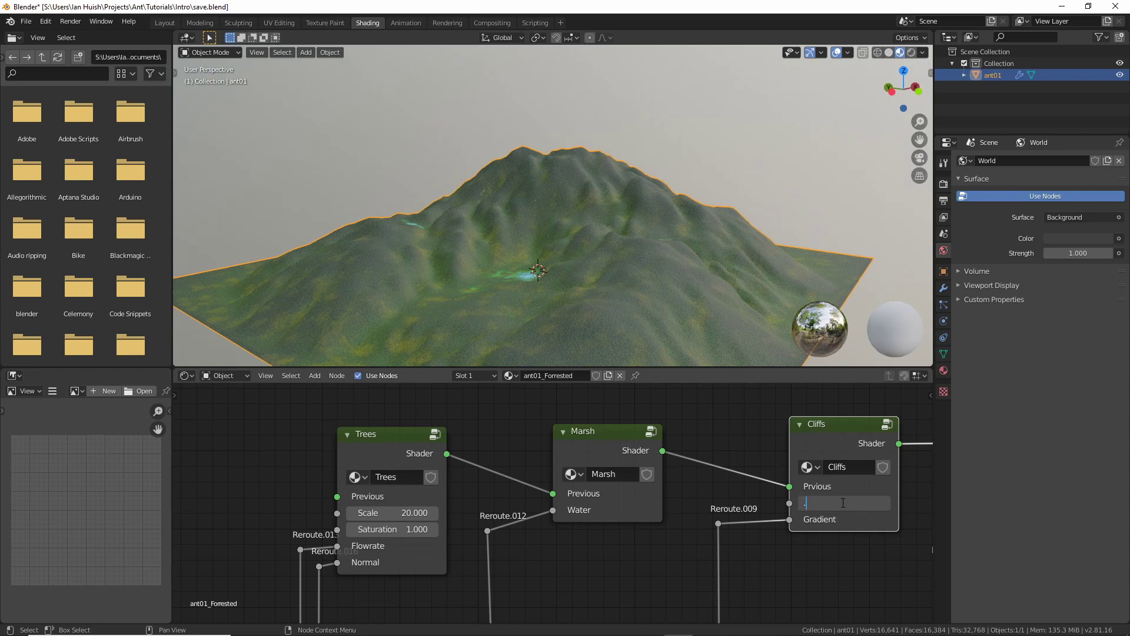
{"action": "key", "text": "Return"}
Preview the material up to the Snow node and try a snow height of 1.5.
{"action": "middle_click_drag", "start_coordinate": [894, 484], "coordinate": [354, 508]}
{"action": "left_click", "coordinate": [646, 436], "text": "ctrl+shift"}
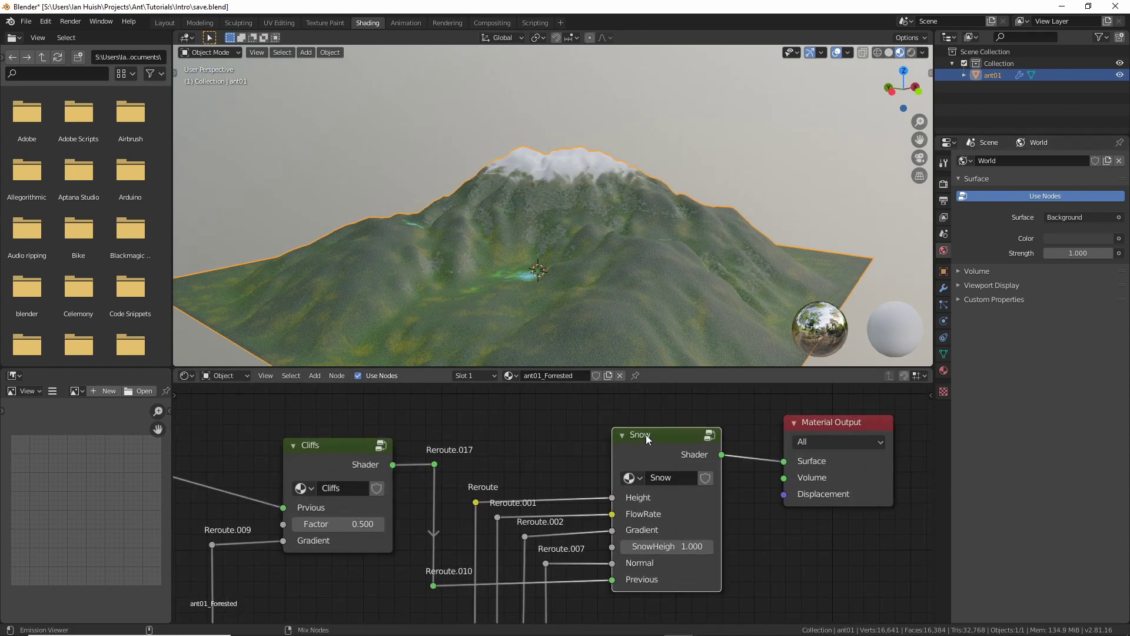
{"action": "left_click", "coordinate": [662, 545]}
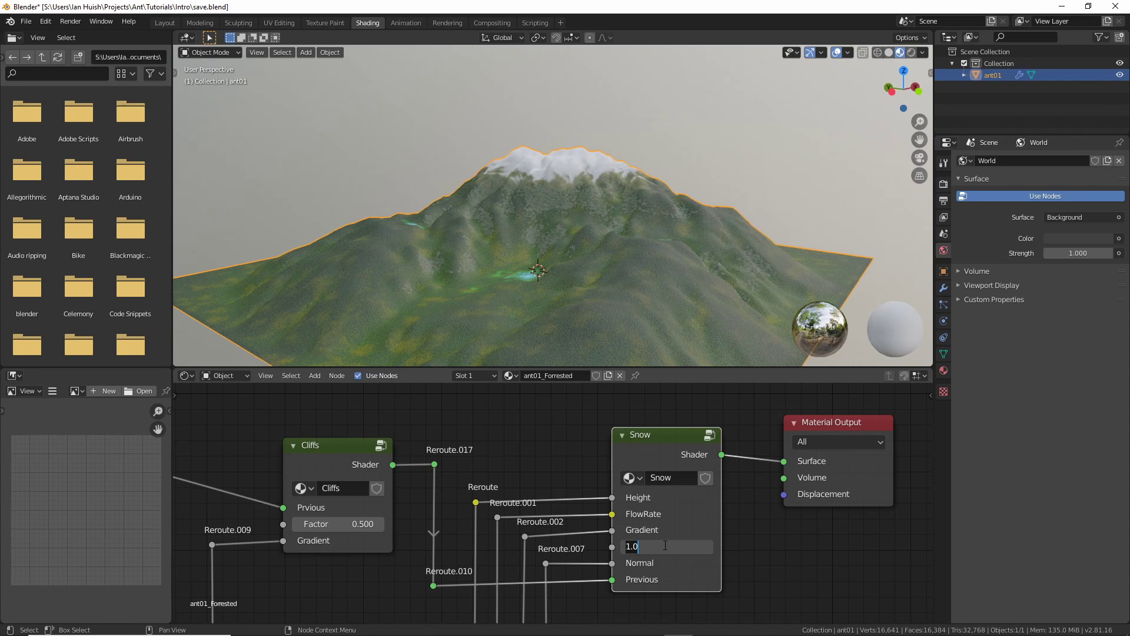
{"action": "type", "text": "1.5"}
{"action": "key", "text": "Return"}
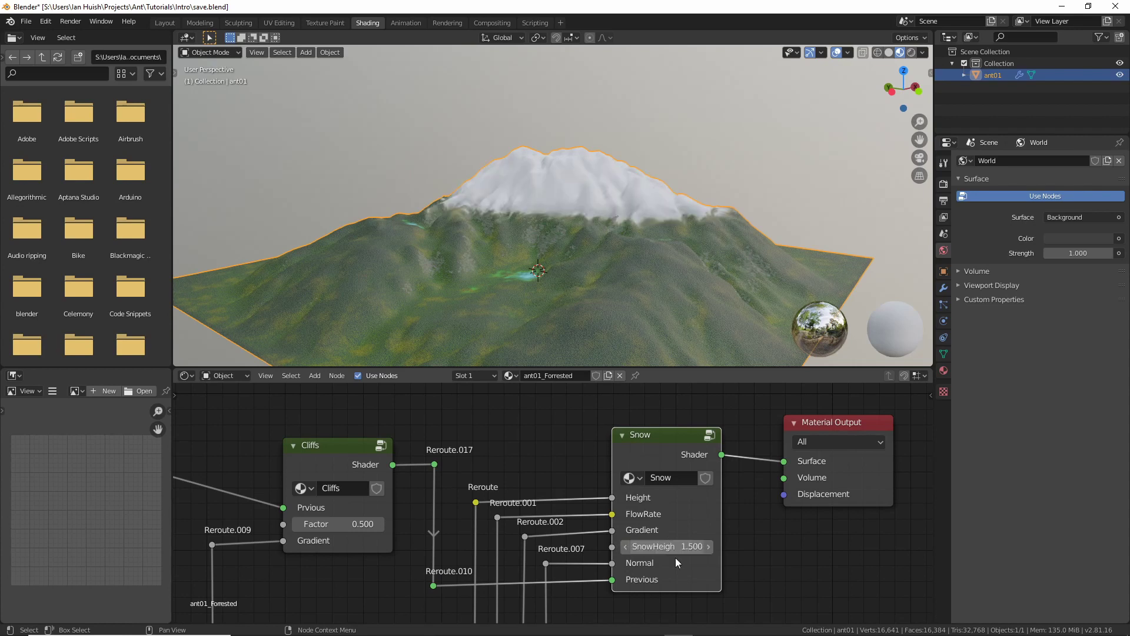
Try a snow height of 0 on the Snow node, set it to 1 and view the snowy peak.
{"action": "left_click", "coordinate": [669, 547]}
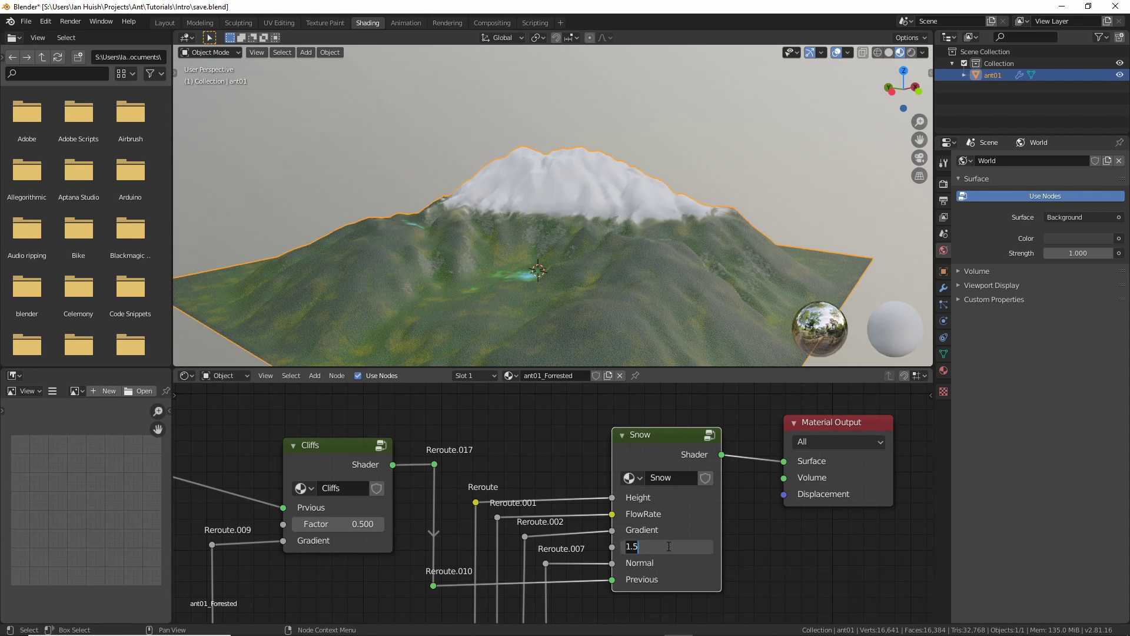
{"action": "type", "text": "0"}
{"action": "key", "text": "Return"}
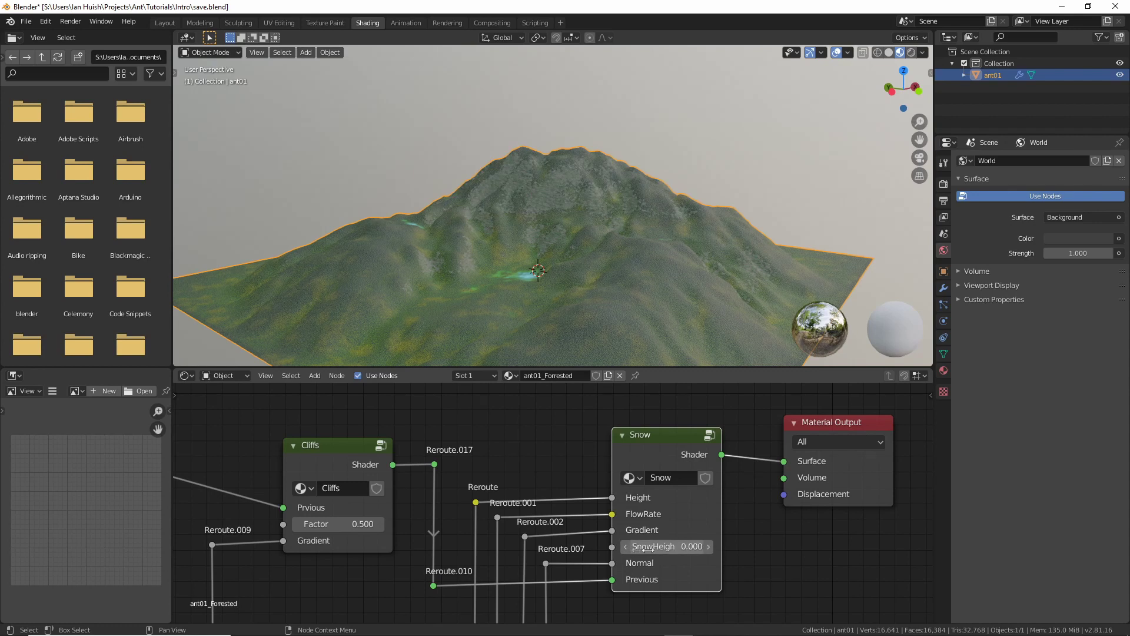
{"action": "left_click", "coordinate": [653, 546]}
{"action": "type", "text": "1"}
{"action": "key", "text": "Return"}
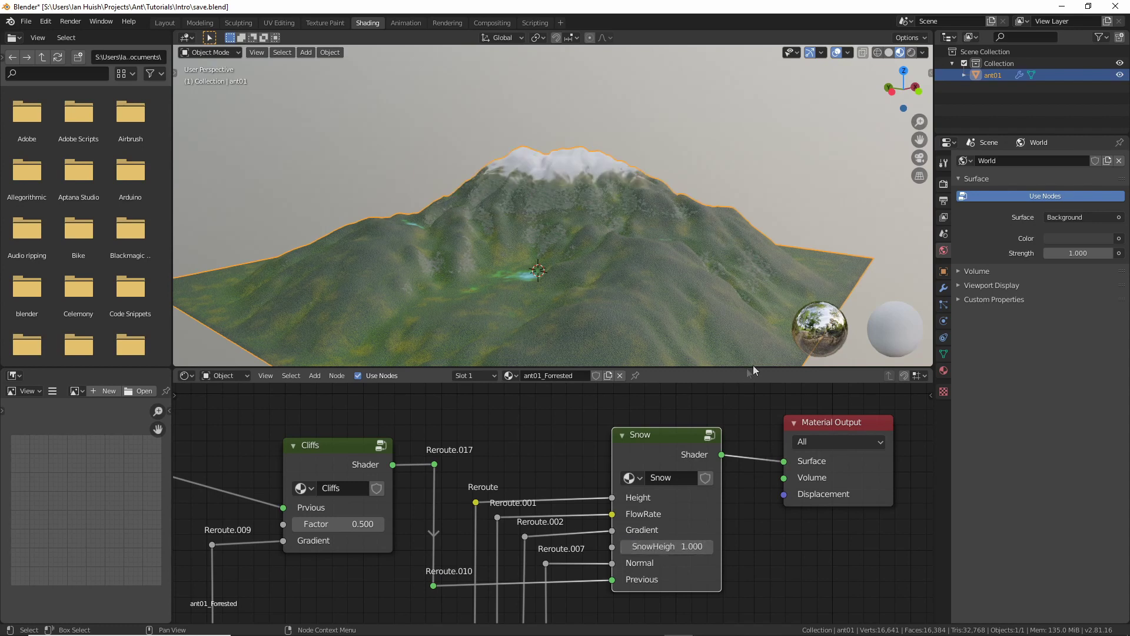
{"action": "middle_click_drag", "start_coordinate": [636, 289], "coordinate": [624, 247]}
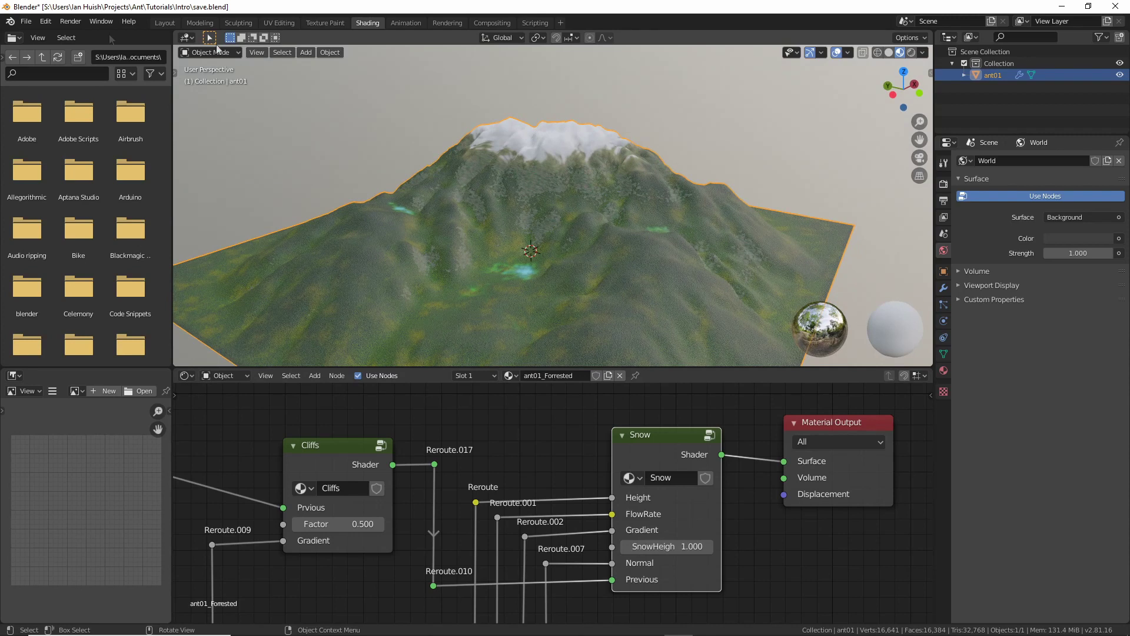
In the Layout workspace, set both landscape Texture Size values to 512 and regenerate the landscape.
{"action": "left_click", "coordinate": [157, 23]}
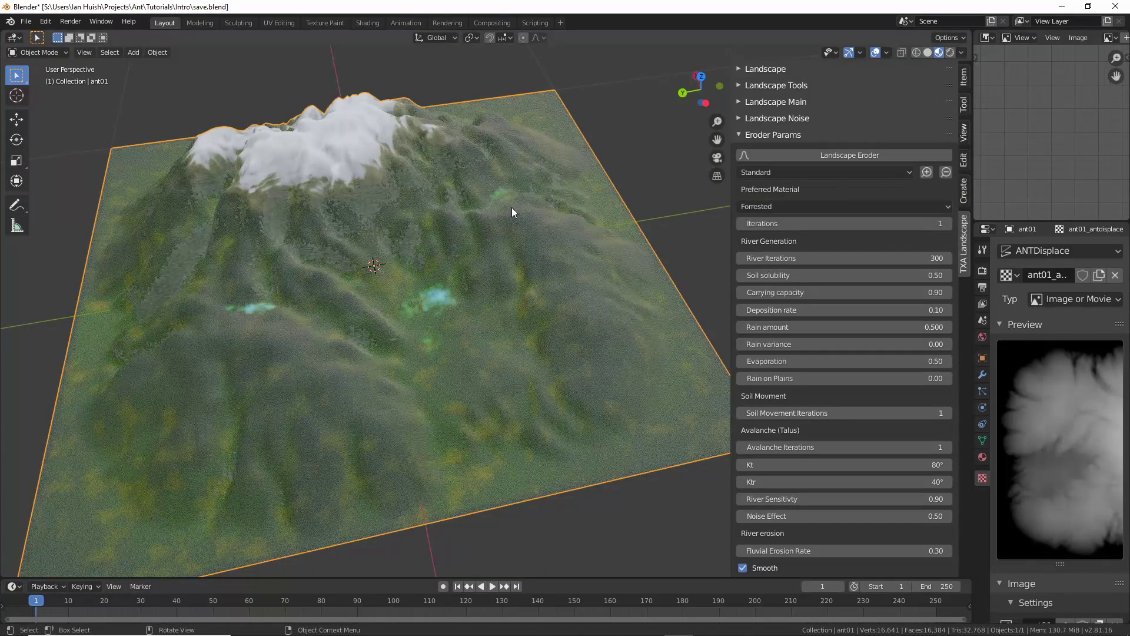
{"action": "middle_click_drag", "start_coordinate": [510, 241], "coordinate": [514, 231]}
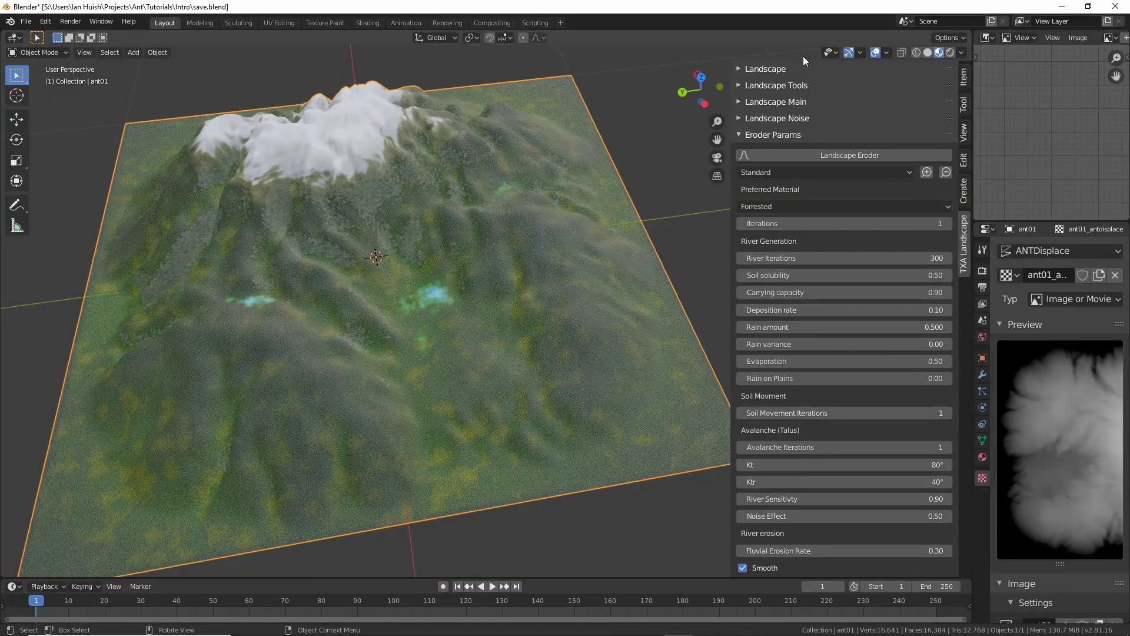
{"action": "left_click", "coordinate": [739, 101]}
{"action": "left_click_drag", "start_coordinate": [851, 190], "coordinate": [851, 208]}
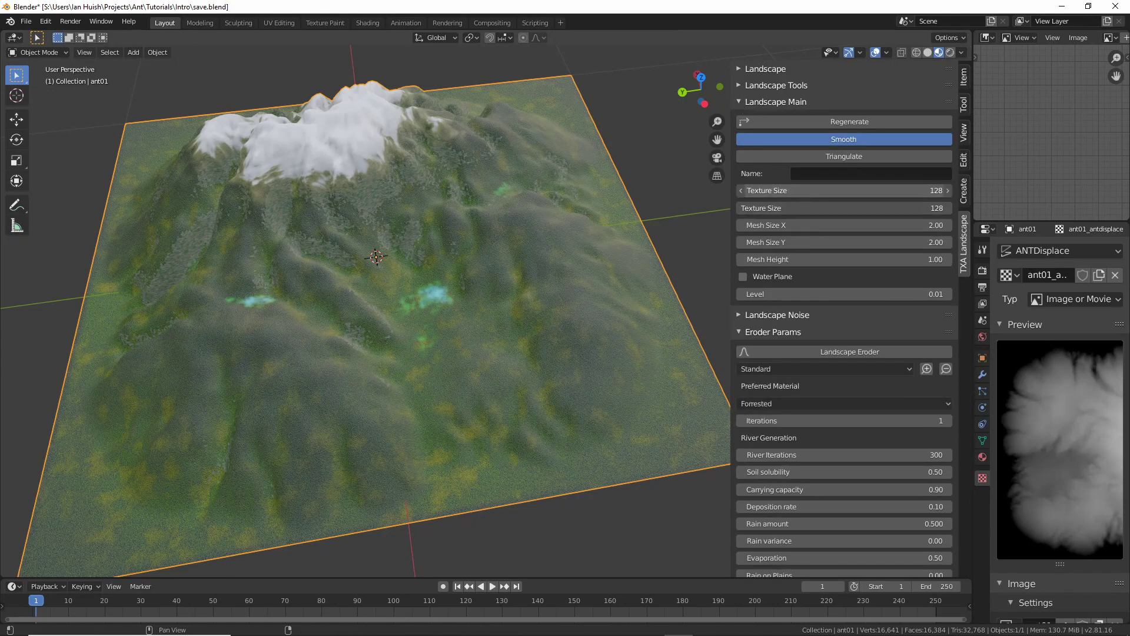
{"action": "type", "text": "512"}
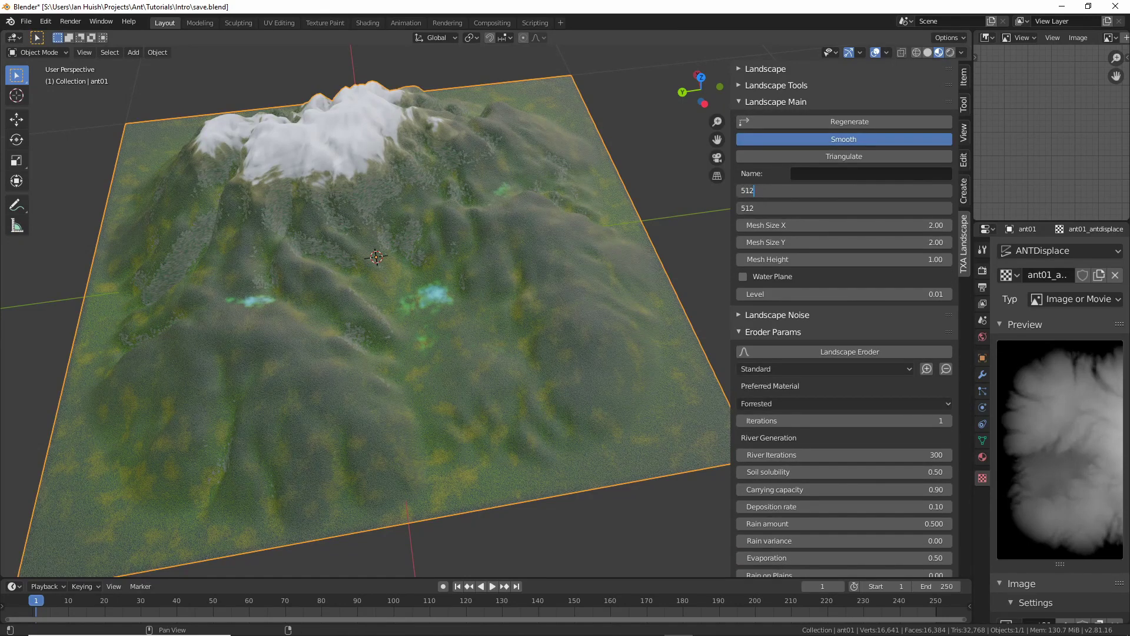
{"action": "key", "text": "Return"}
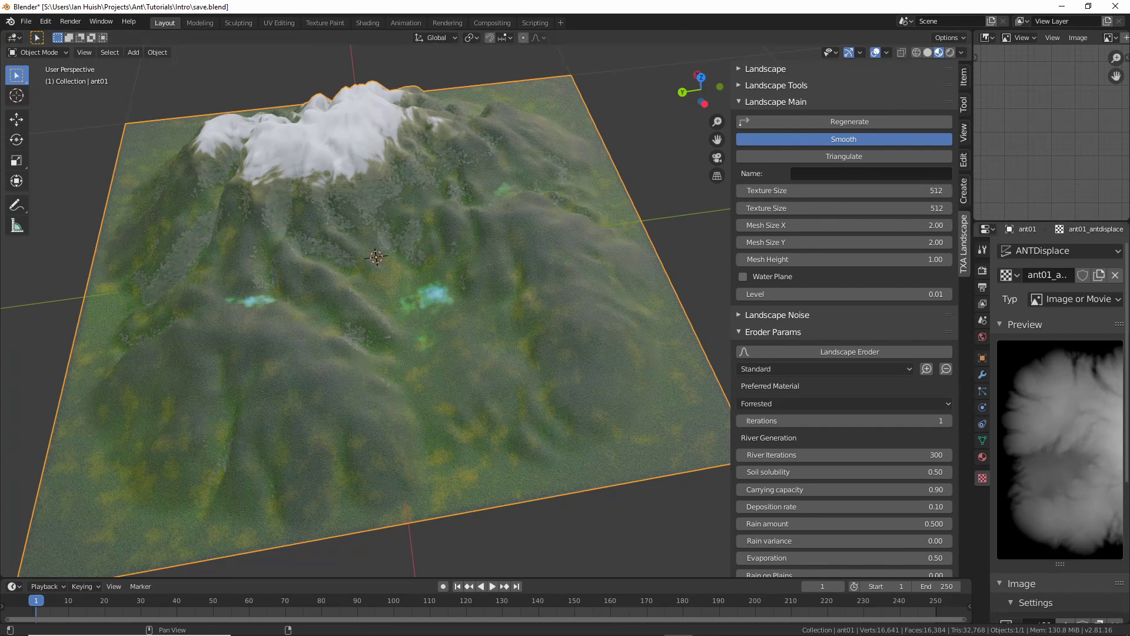
{"action": "left_click", "coordinate": [860, 122]}
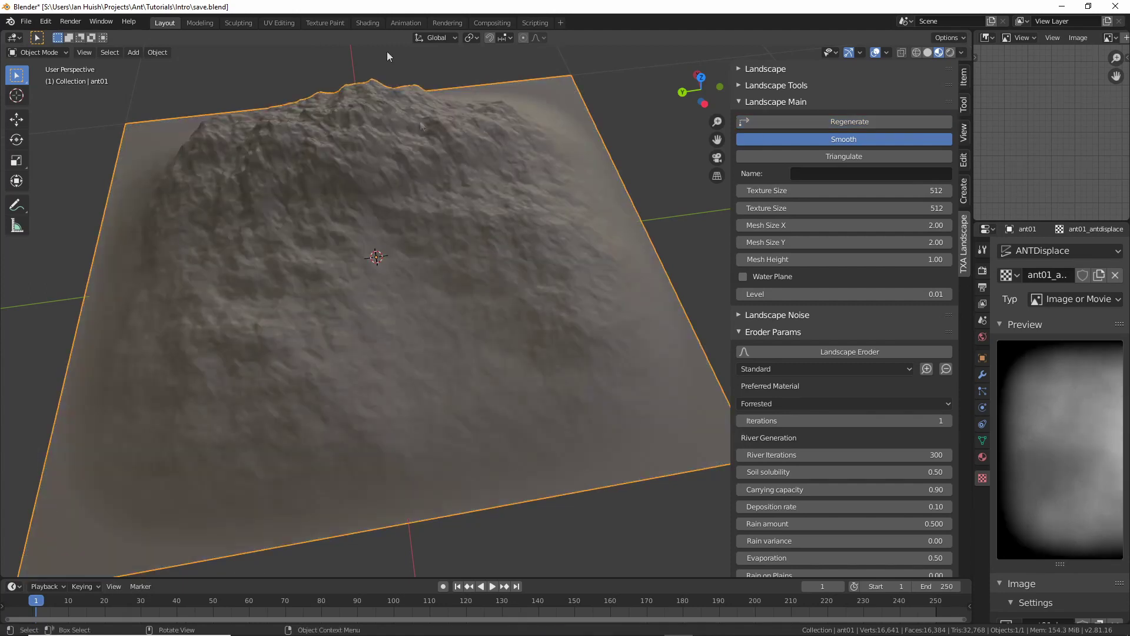
Set the preferred material to Volcano, run the Landscape Eroder and inspect the lava flows up close.
{"action": "middle_click_drag", "start_coordinate": [418, 111], "coordinate": [334, 186]}
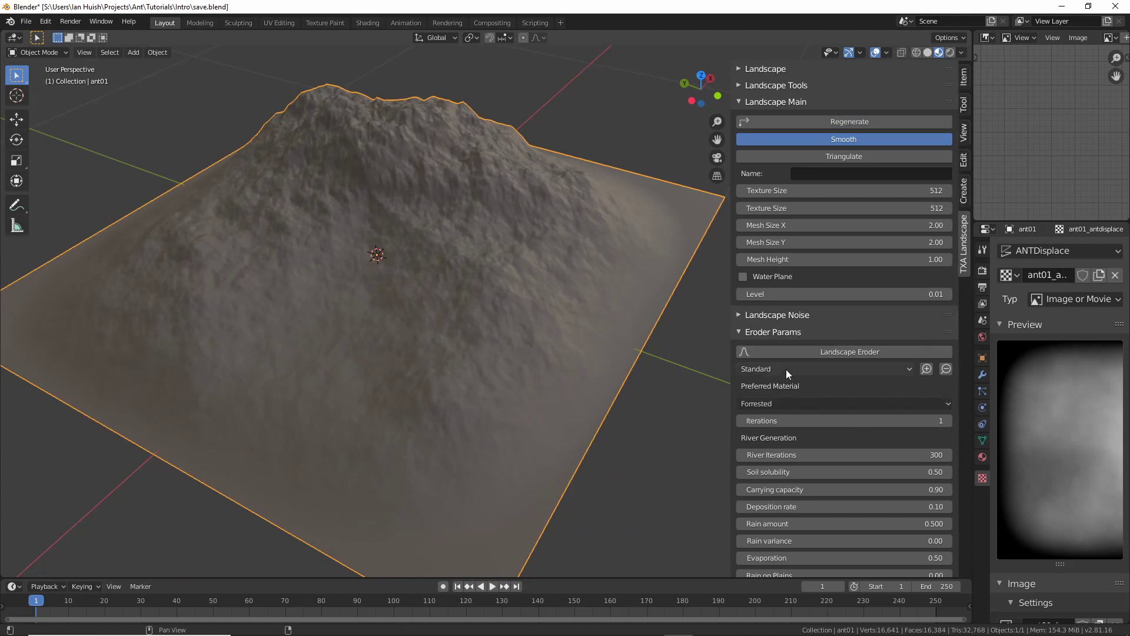
{"action": "left_click", "coordinate": [785, 404]}
{"action": "left_click", "coordinate": [764, 454]}
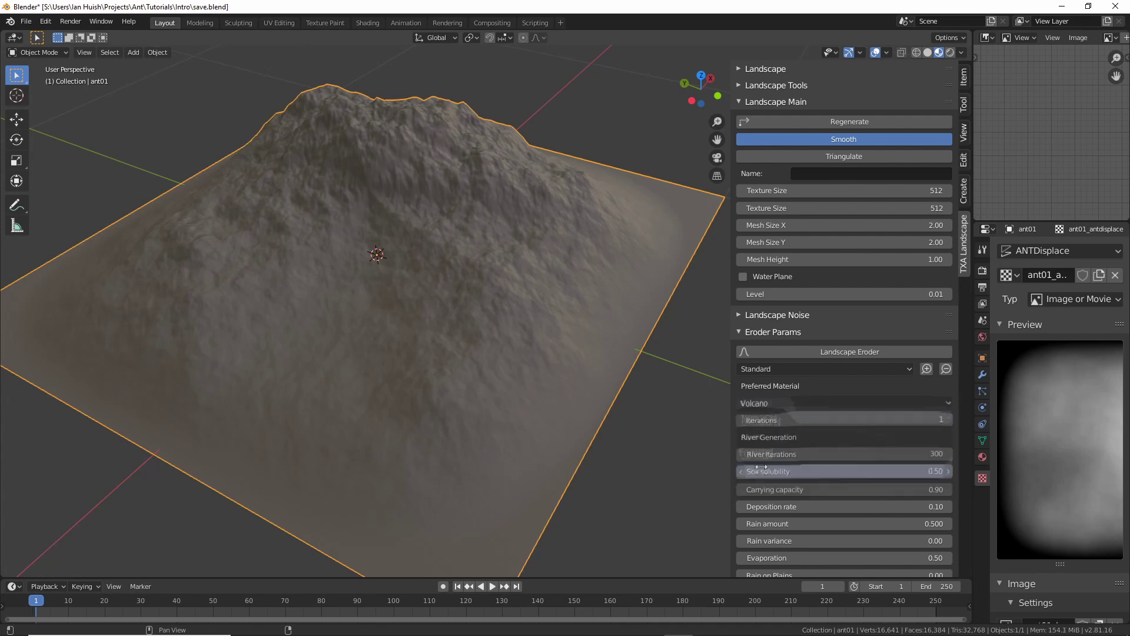
{"action": "left_click", "coordinate": [858, 353]}
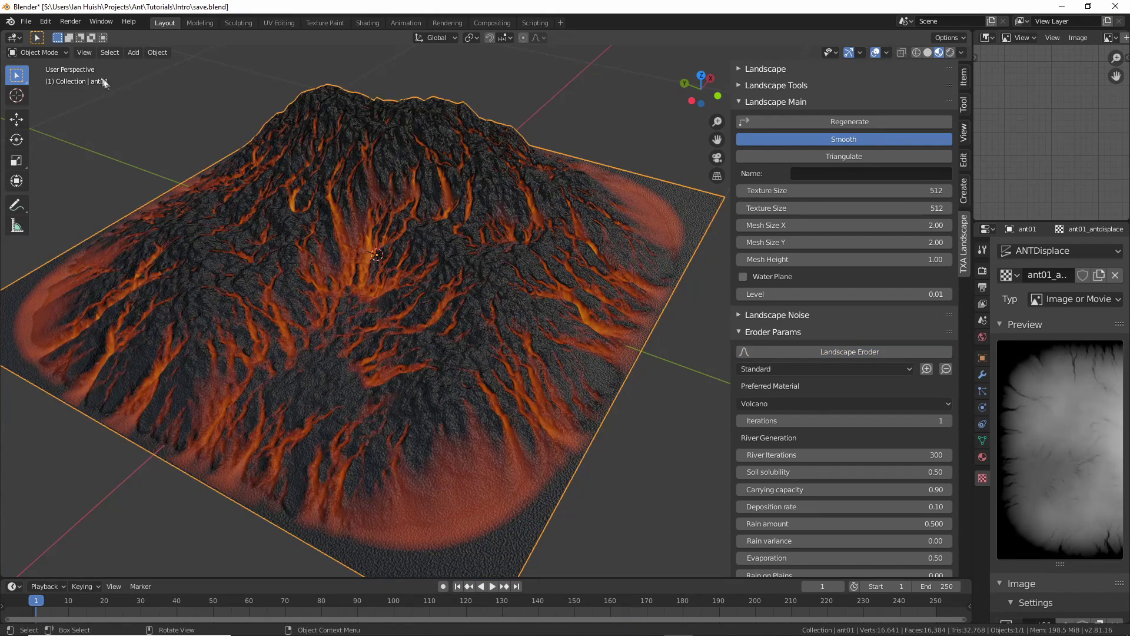
{"action": "mouse_move", "coordinate": [242, 250]}
{"action": "middle_mouse_down"}
{"action": "mouse_move", "coordinate": [306, 259]}
{"action": "mouse_move", "coordinate": [344, 242]}
{"action": "mouse_move", "coordinate": [418, 310]}
{"action": "mouse_move", "coordinate": [486, 349]}
{"action": "mouse_move", "coordinate": [425, 442]}
{"action": "mouse_move", "coordinate": [446, 401]}
{"action": "mouse_move", "coordinate": [450, 348]}
{"action": "mouse_move", "coordinate": [347, 338]}
{"action": "mouse_move", "coordinate": [368, 318]}
{"action": "middle_mouse_up"}
{"action": "scroll", "coordinate": [450, 347], "scroll_direction": "up", "scroll_amount": 4}
{"action": "scroll", "coordinate": [451, 347], "scroll_direction": "up", "scroll_amount": 2}
In the Shading workspace, preview the Group.001 node's map outputs one by one on the landscape, from Height through Scour and back to Height.
{"action": "left_click", "coordinate": [370, 24]}
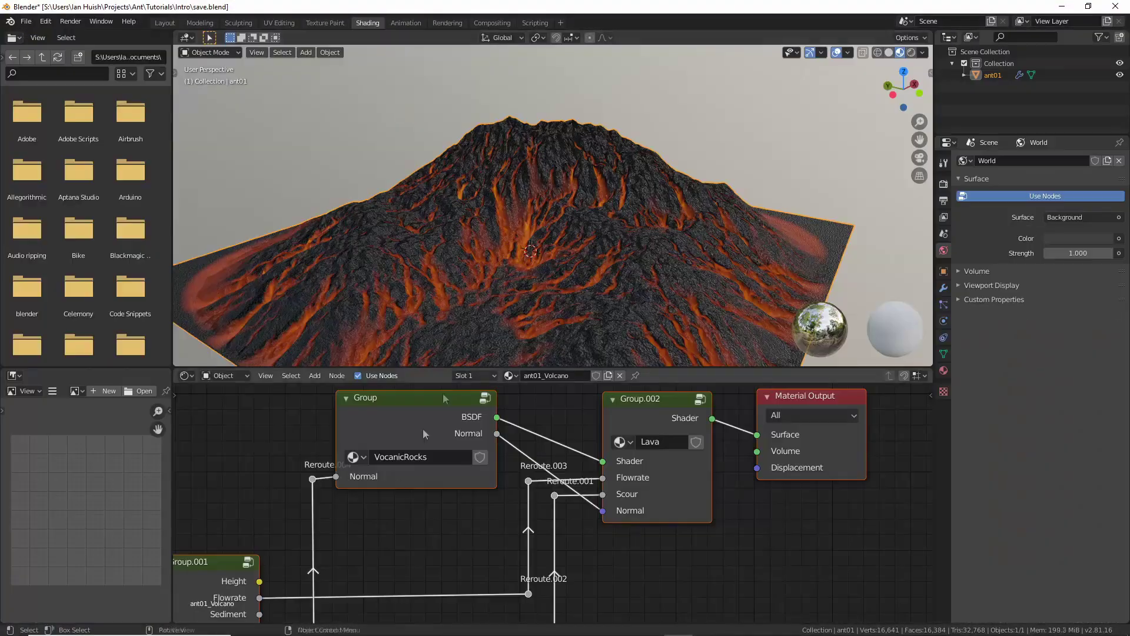
{"action": "scroll", "coordinate": [411, 511], "scroll_direction": "up", "scroll_amount": 3}
{"action": "left_click", "coordinate": [410, 506], "text": "ctrl+shift"}
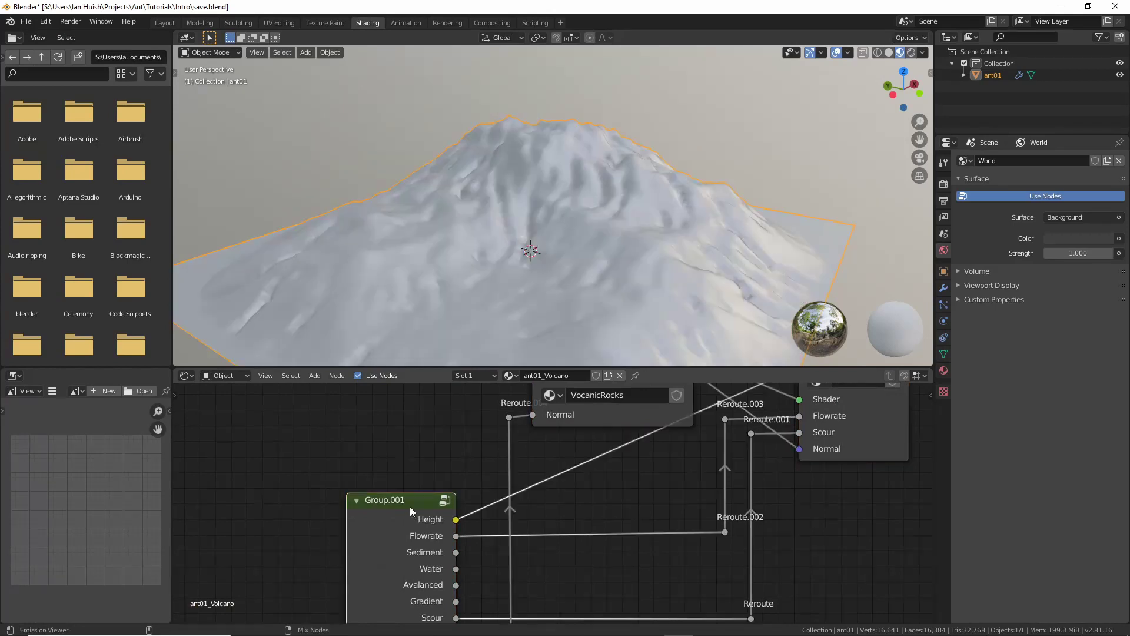
{"action": "left_click", "coordinate": [410, 506], "text": "ctrl+shift"}
{"action": "left_click", "coordinate": [411, 506], "text": "ctrl+shift"}
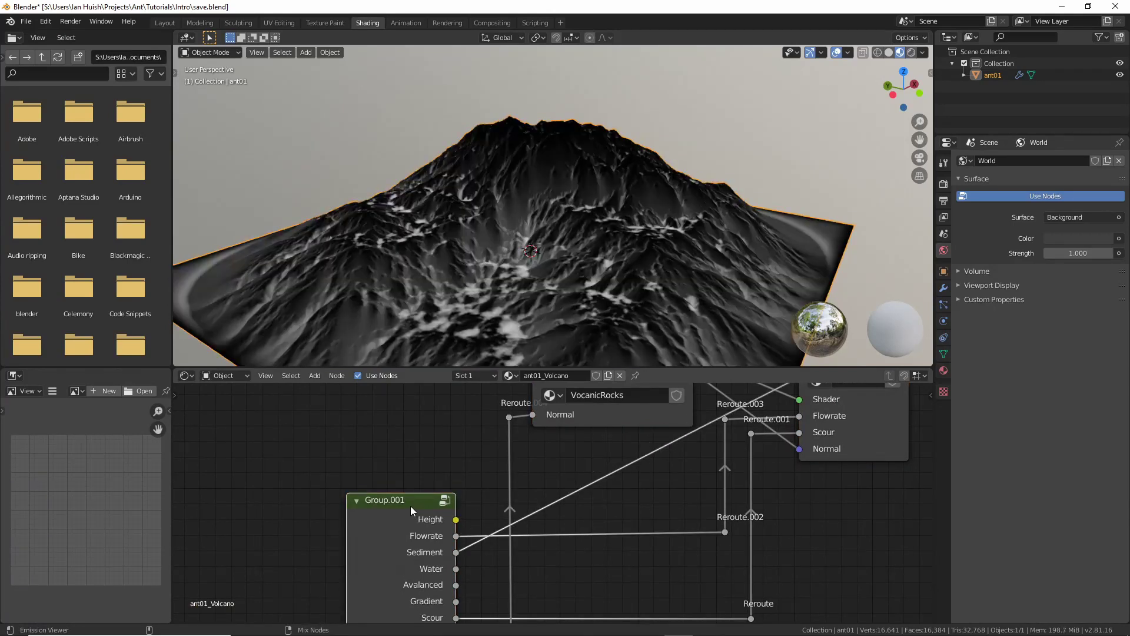
{"action": "left_click", "coordinate": [411, 506], "text": "ctrl+shift"}
{"action": "left_click", "coordinate": [410, 506], "text": "ctrl+shift"}
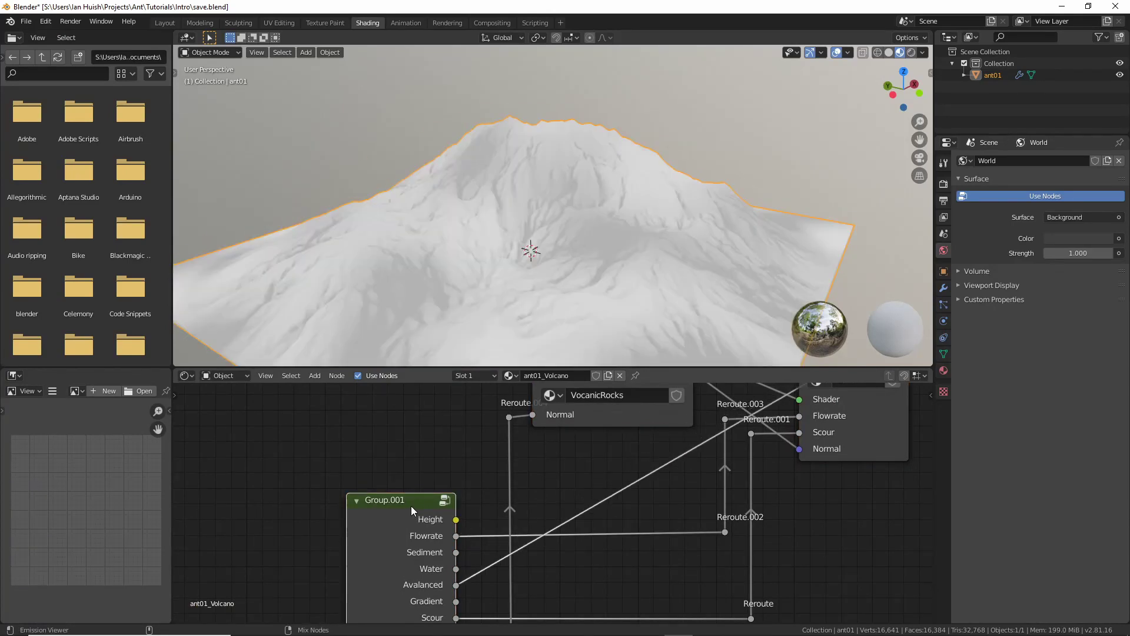
{"action": "left_click", "coordinate": [411, 506], "text": "ctrl+shift"}
{"action": "left_click", "coordinate": [411, 506], "text": "ctrl+shift"}
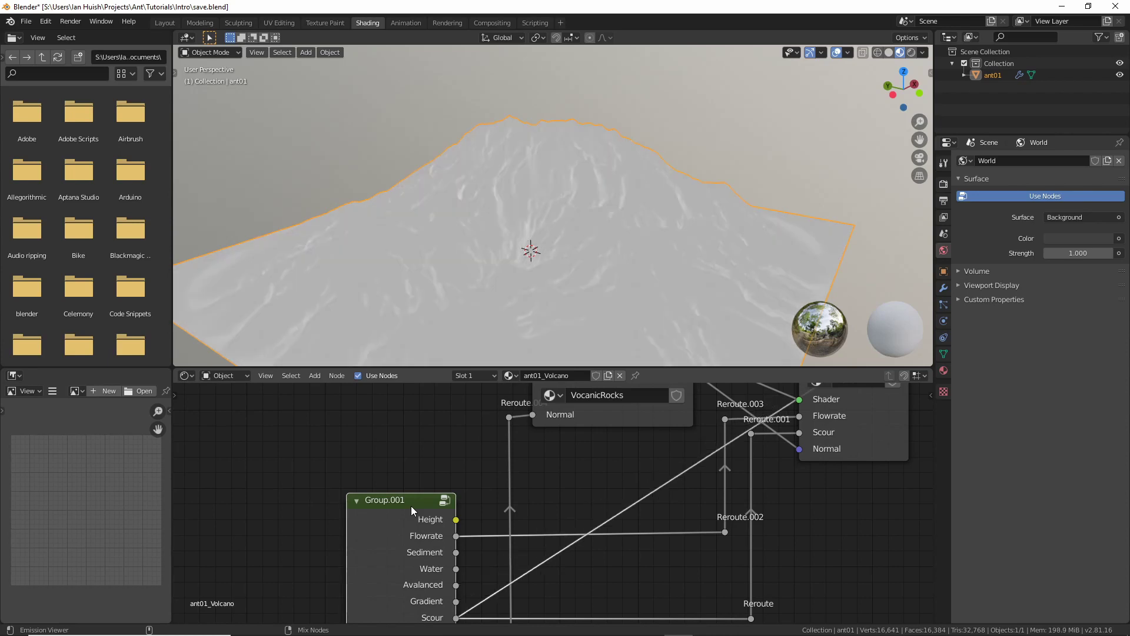
{"action": "left_click", "coordinate": [411, 506], "text": "ctrl+shift"}
{"action": "left_click", "coordinate": [410, 506], "text": "ctrl+shift"}
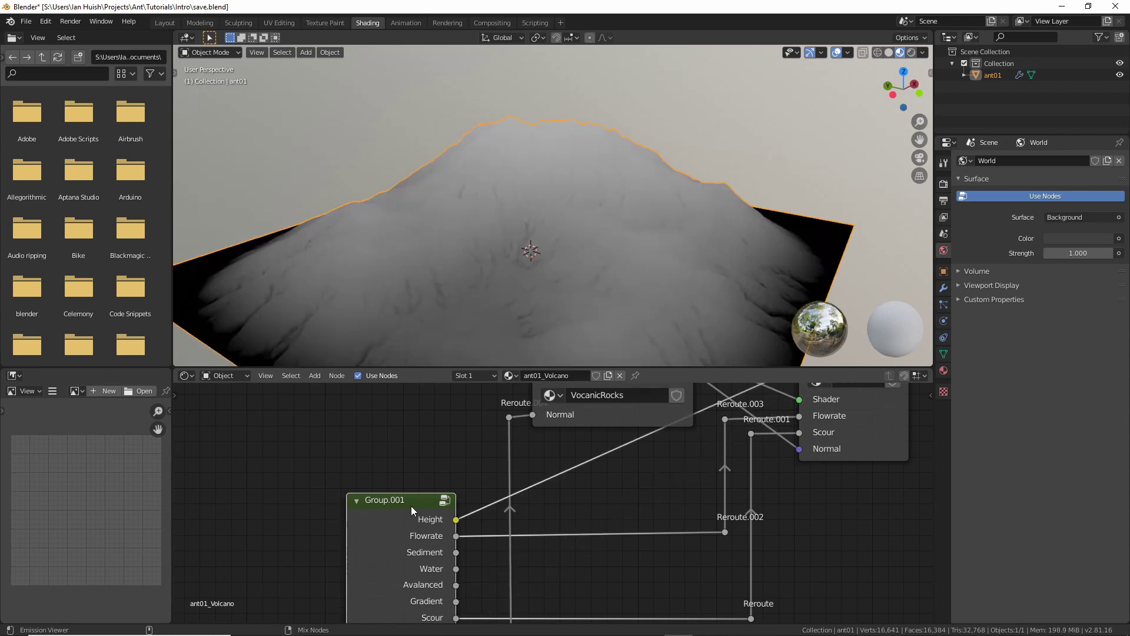
{"action": "middle_click_drag", "start_coordinate": [499, 322], "coordinate": [531, 280]}
{"action": "scroll", "coordinate": [531, 280], "scroll_direction": "up", "scroll_amount": 2}
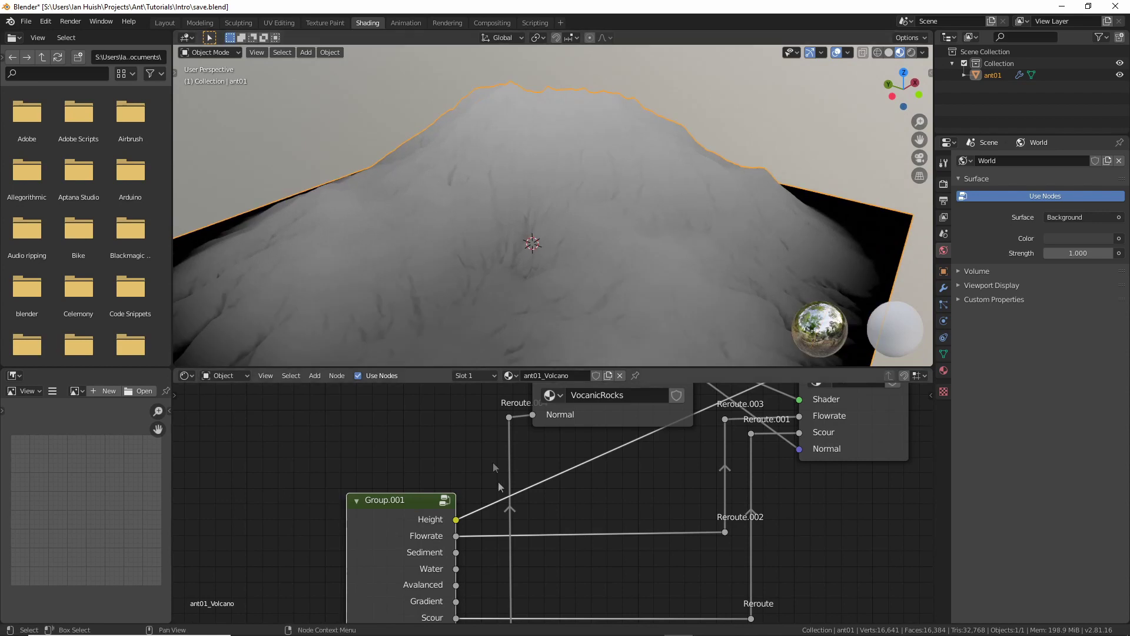
Connect the Lava group's shader back to the material output and save the file.
{"action": "middle_click_drag", "start_coordinate": [498, 481], "coordinate": [175, 466]}
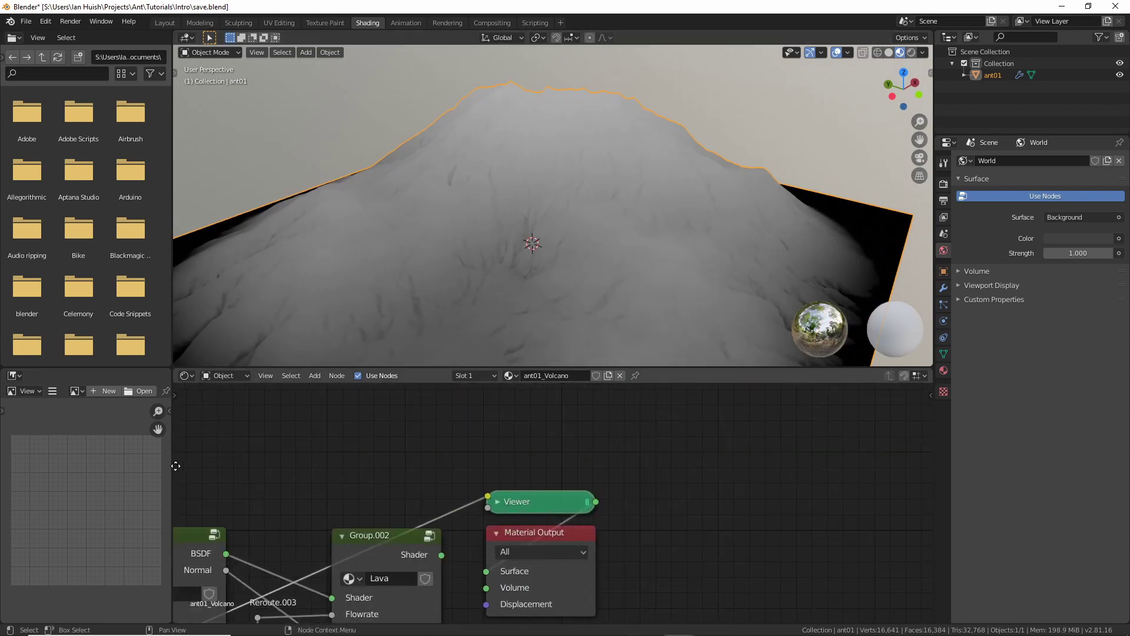
{"action": "left_click", "coordinate": [358, 538], "text": "ctrl+shift"}
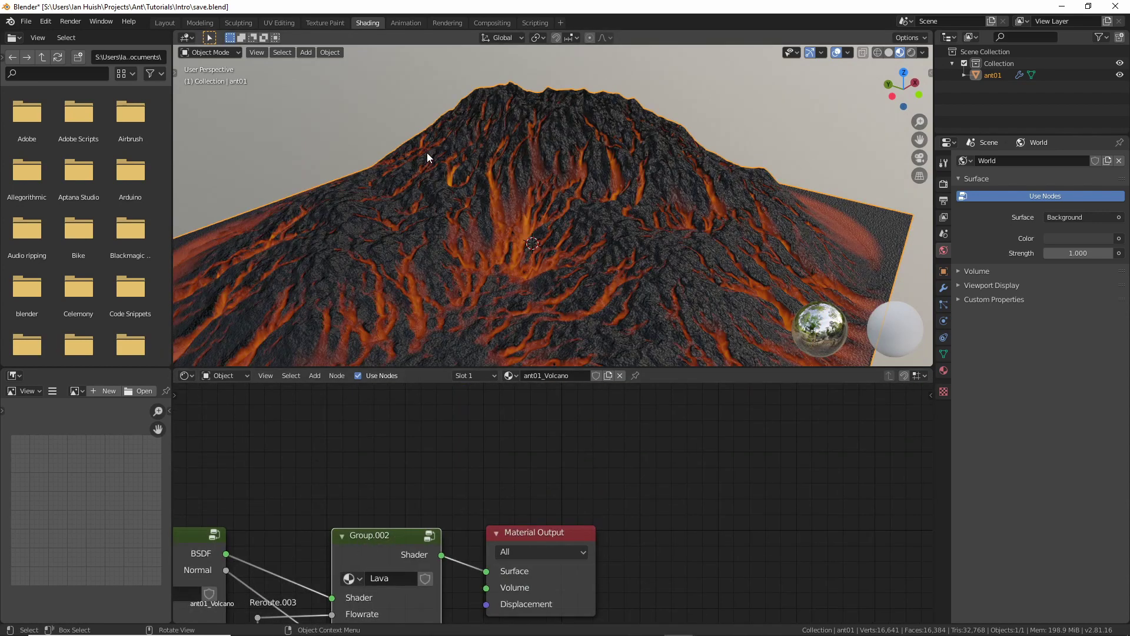
{"action": "key", "text": "ctrl+s"}
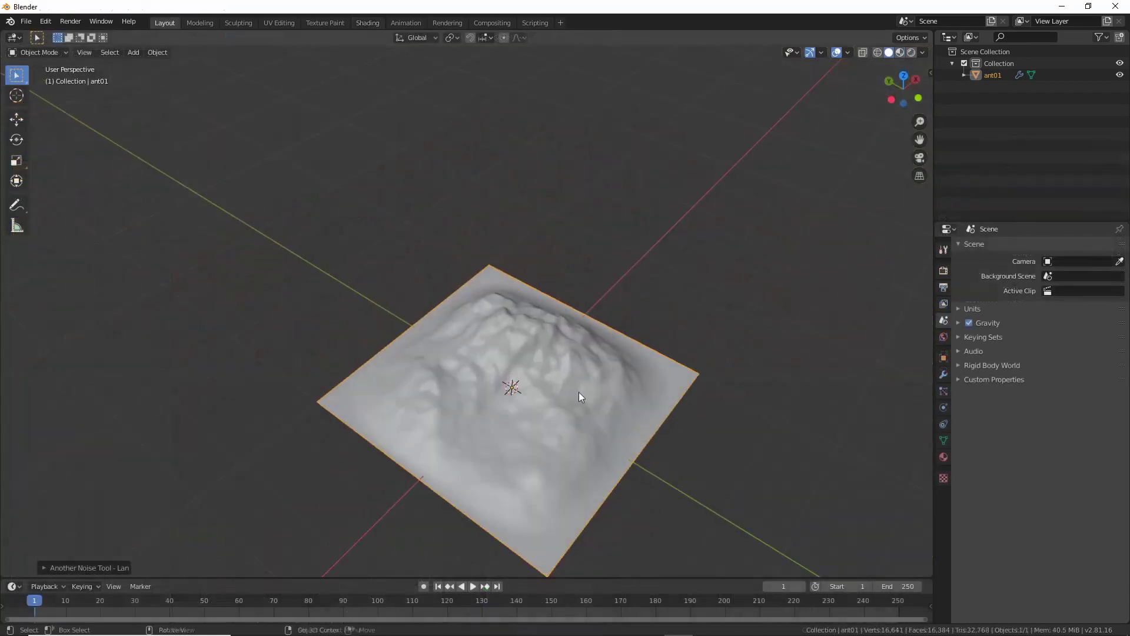
Show the TXA Landscape eroder settings and erode the new landscape with the NormalOnly preferred material.
{"action": "middle_click_drag", "start_coordinate": [577, 392], "coordinate": [430, 294], "text": "shift"}
{"action": "left_click", "coordinate": [930, 73]}
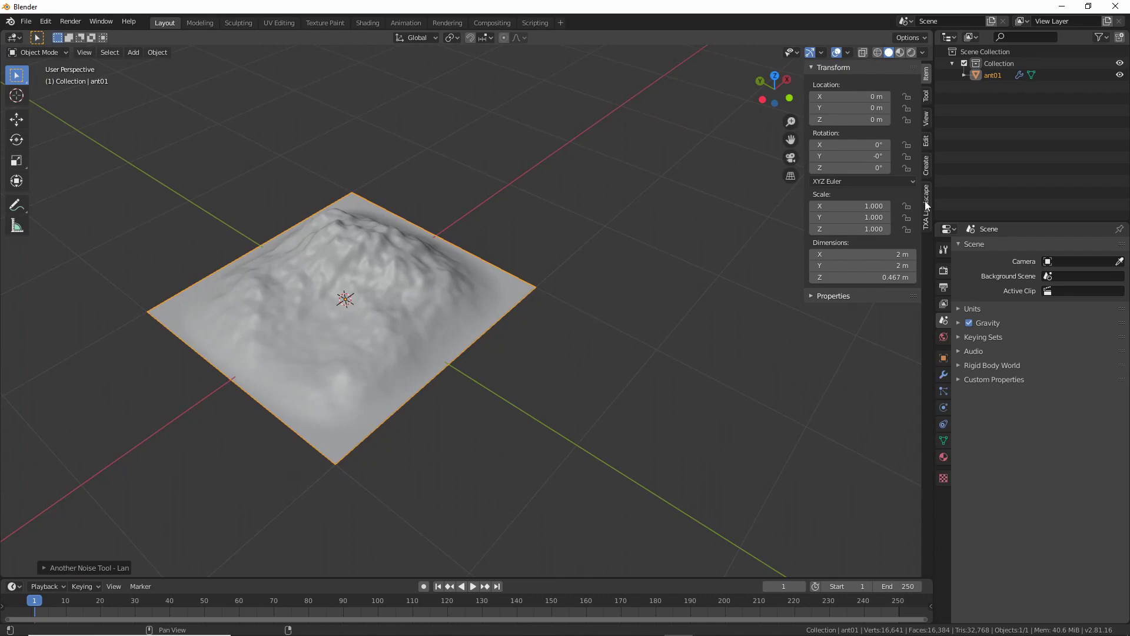
{"action": "left_click", "coordinate": [925, 206]}
{"action": "left_click", "coordinate": [830, 141]}
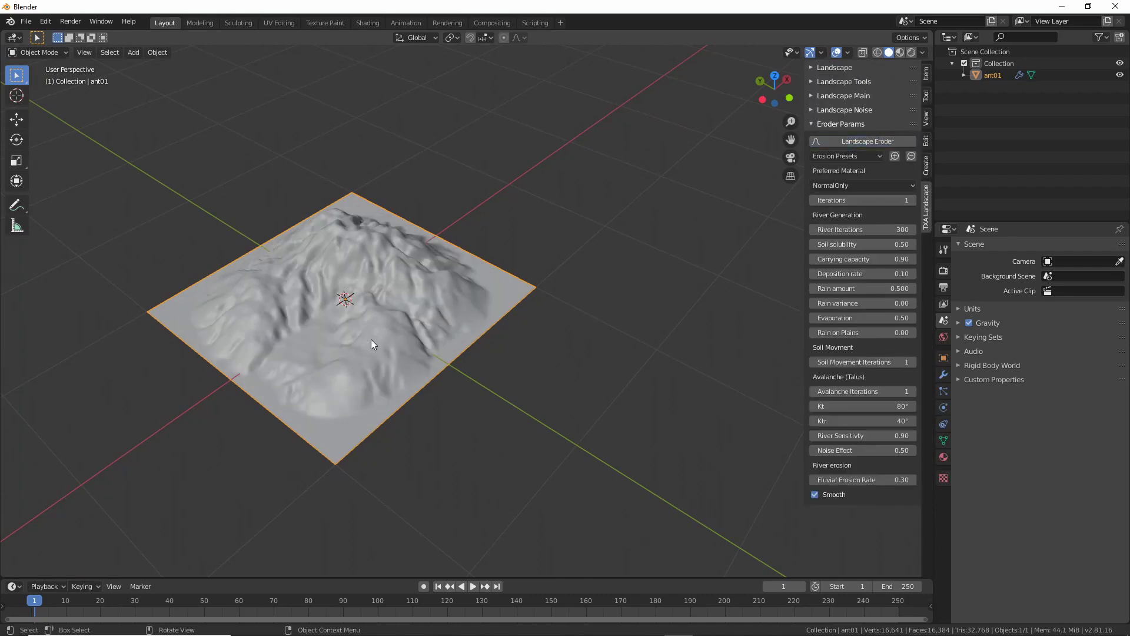
Switch the viewport to material preview and move the eroded landscape towards the back of the scene, clear of the origin.
{"action": "left_click", "coordinate": [900, 52]}
{"action": "key", "text": "g"}
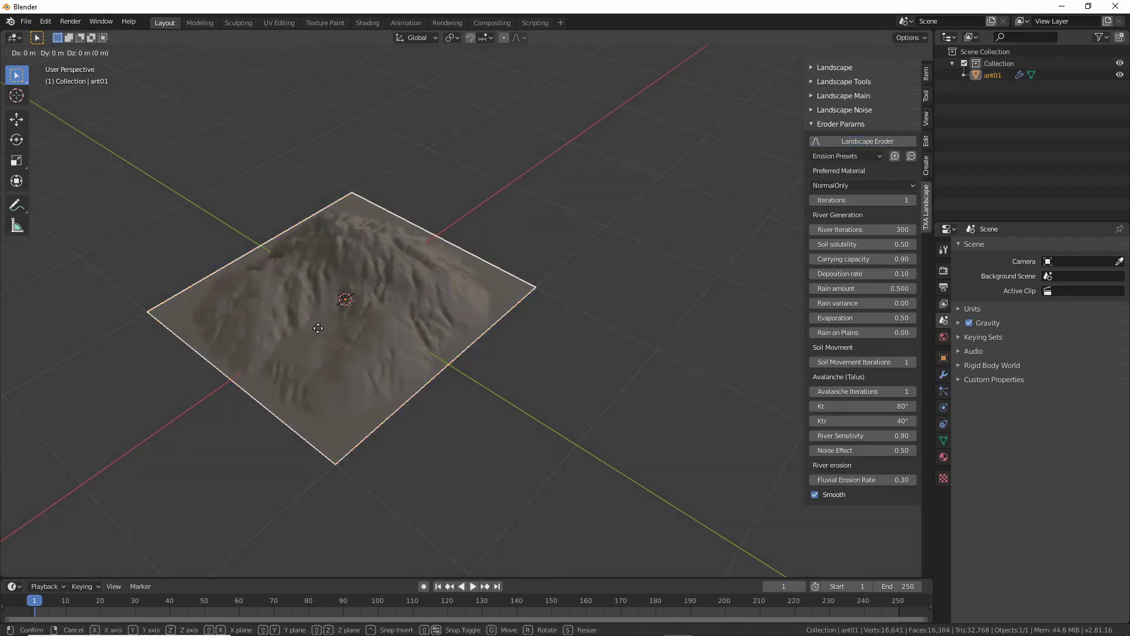
{"action": "left_click", "coordinate": [603, 218]}
Add a second TXA Landscape mesh, set its preferred material to Alpine and erode it.
{"action": "key", "text": "shift+a"}
{"action": "mouse_move", "coordinate": [439, 304]}
{"action": "left_click", "coordinate": [497, 444]}
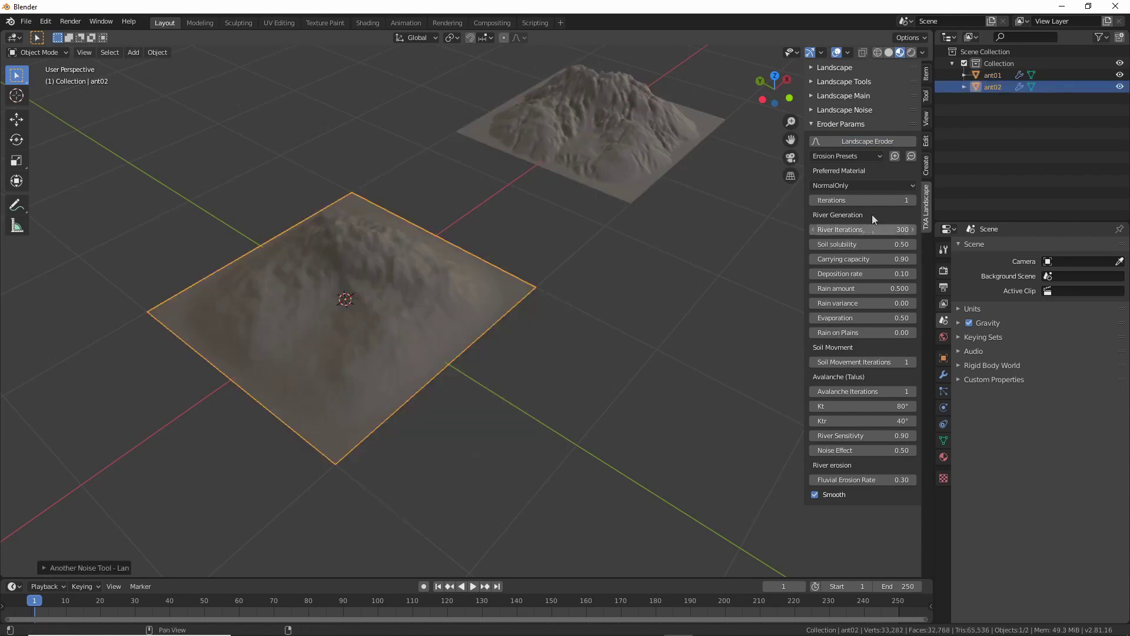
{"action": "left_click", "coordinate": [863, 185]}
{"action": "left_click", "coordinate": [865, 212]}
{"action": "left_click", "coordinate": [865, 143]}
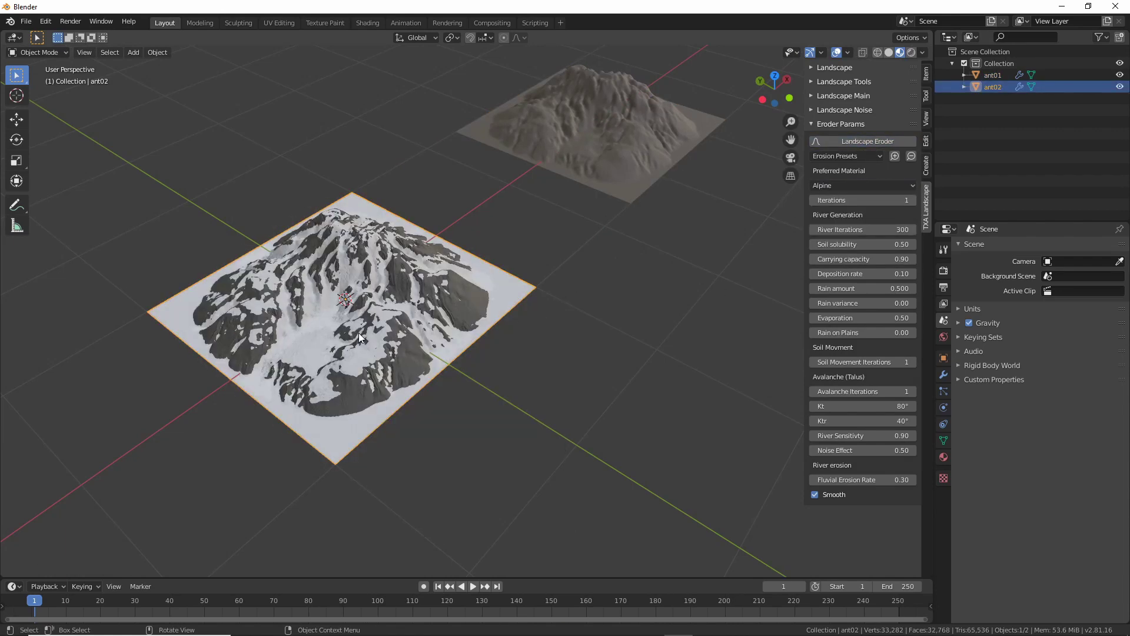
Move the Alpine landscape within the horizontal plane by about 3.44 m in X and -2.27 m in Y, beside the first one.
{"action": "key", "text": "g"}
{"action": "key", "text": "shift+z"}
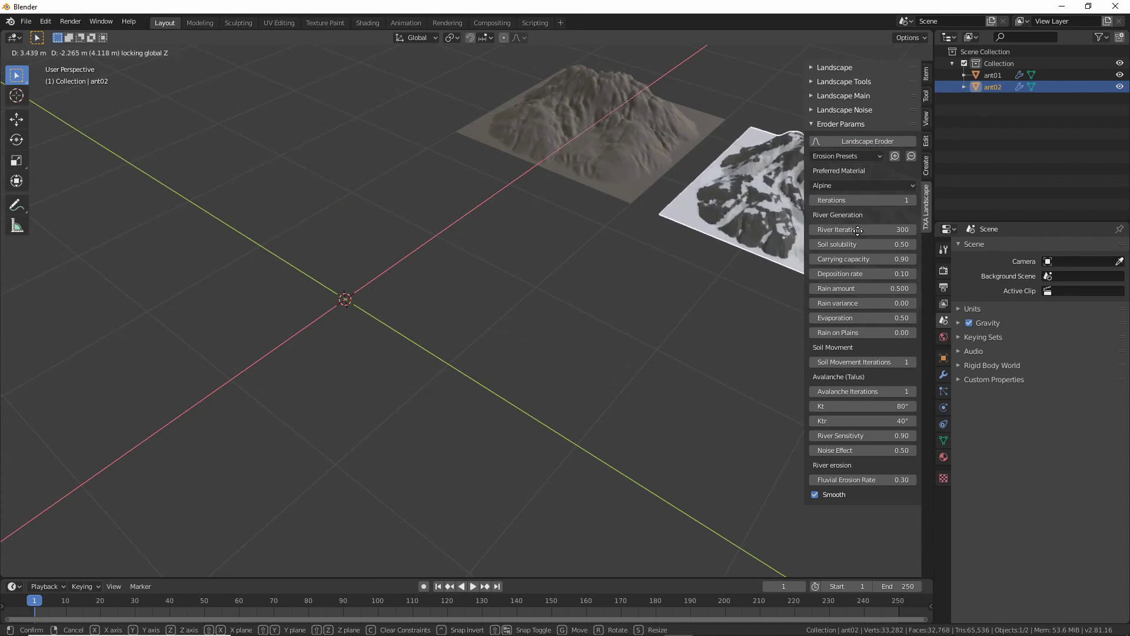
{"action": "left_click", "coordinate": [858, 230]}
Add a third TXA Landscape mesh, set its preferred material to Forrested and erode it.
{"action": "key", "text": "shift+a"}
{"action": "mouse_move", "coordinate": [470, 407]}
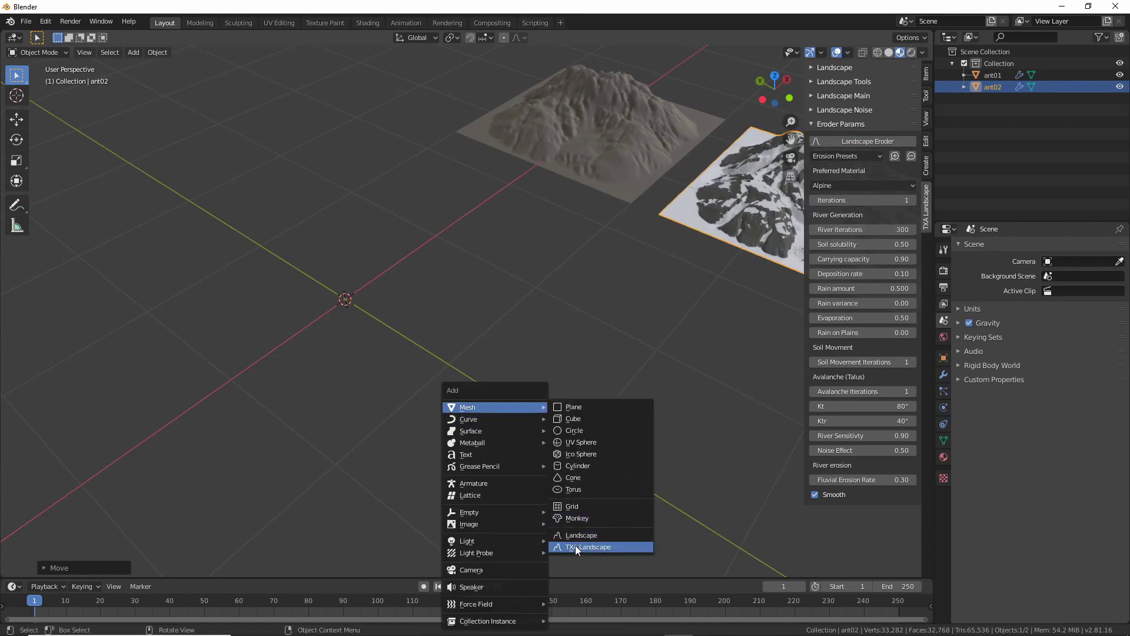
{"action": "left_click", "coordinate": [574, 546]}
{"action": "left_click", "coordinate": [847, 186]}
{"action": "left_click", "coordinate": [838, 226]}
{"action": "left_click", "coordinate": [865, 142]}
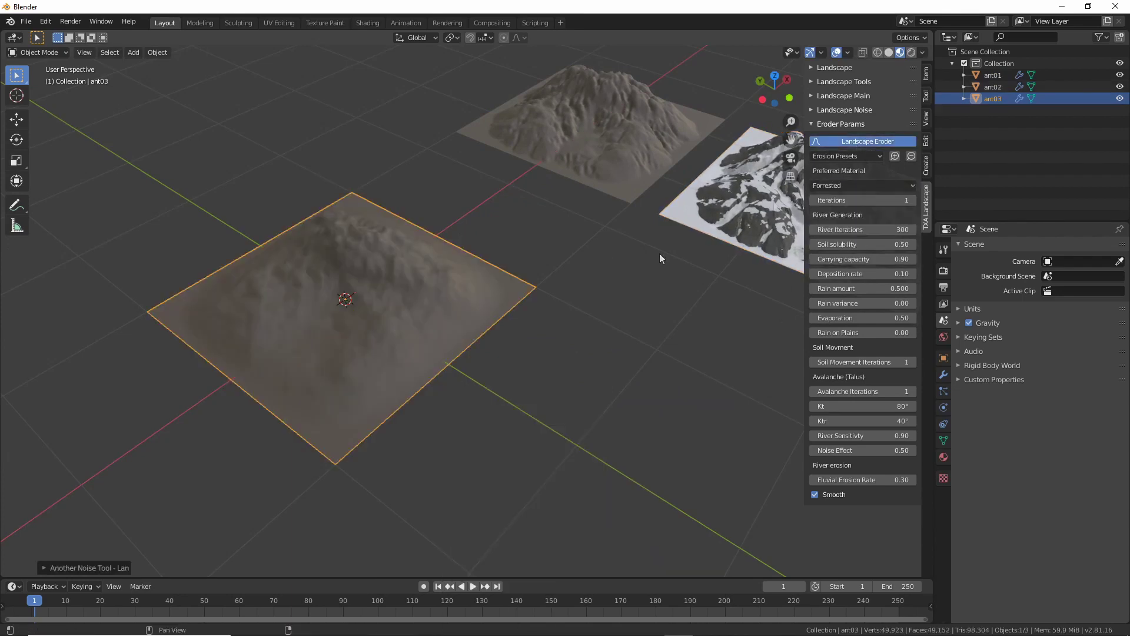
Move the Forrested landscape in the negative direction along the global Y axis, clear of the origin.
{"action": "key", "text": "g"}
{"action": "key", "text": "y"}
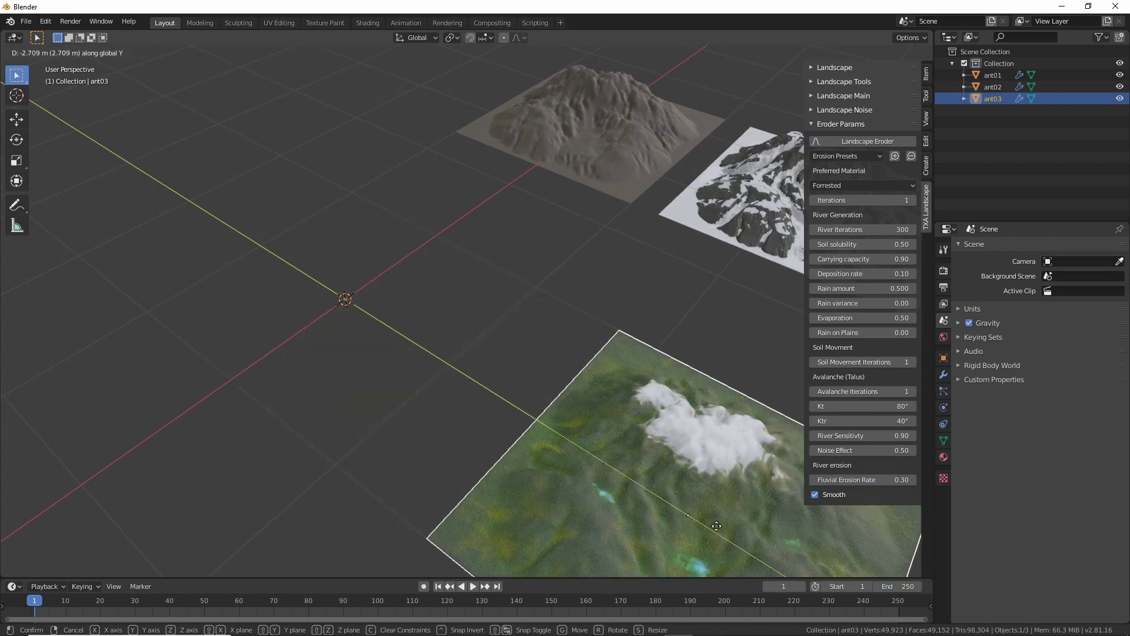
{"action": "left_click", "coordinate": [650, 493]}
Add a fourth TXA Landscape mesh at the origin, set its preferred material to Volcano and erode it.
{"action": "key", "text": "shift+a"}
{"action": "mouse_move", "coordinate": [391, 276]}
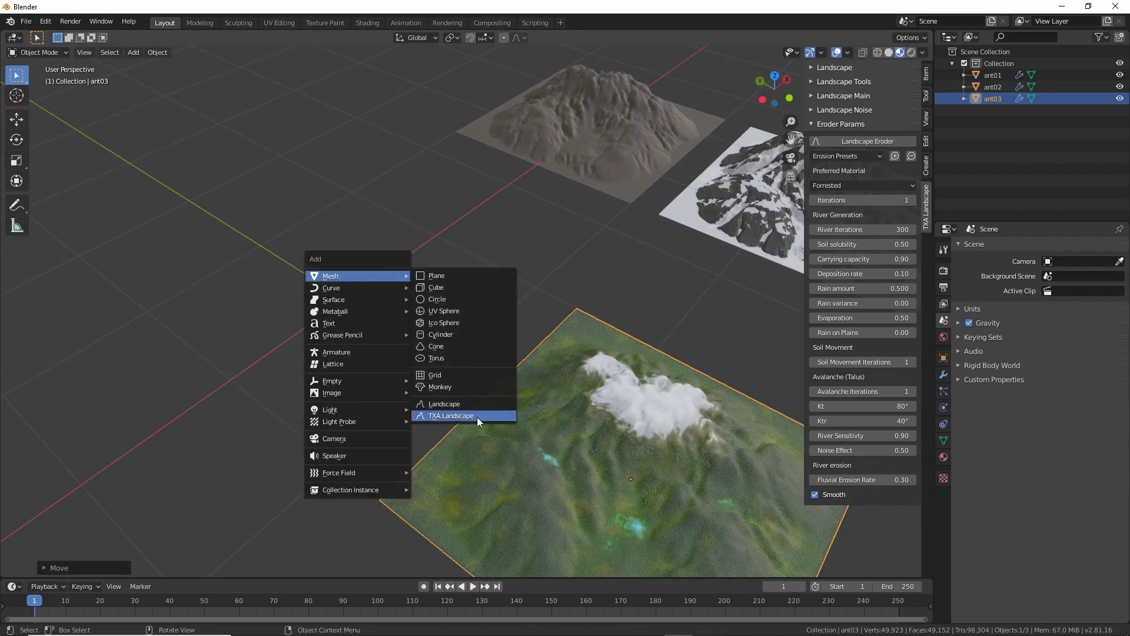
{"action": "key", "text": "Return"}
{"action": "left_click", "coordinate": [853, 187]}
{"action": "left_click", "coordinate": [843, 239]}
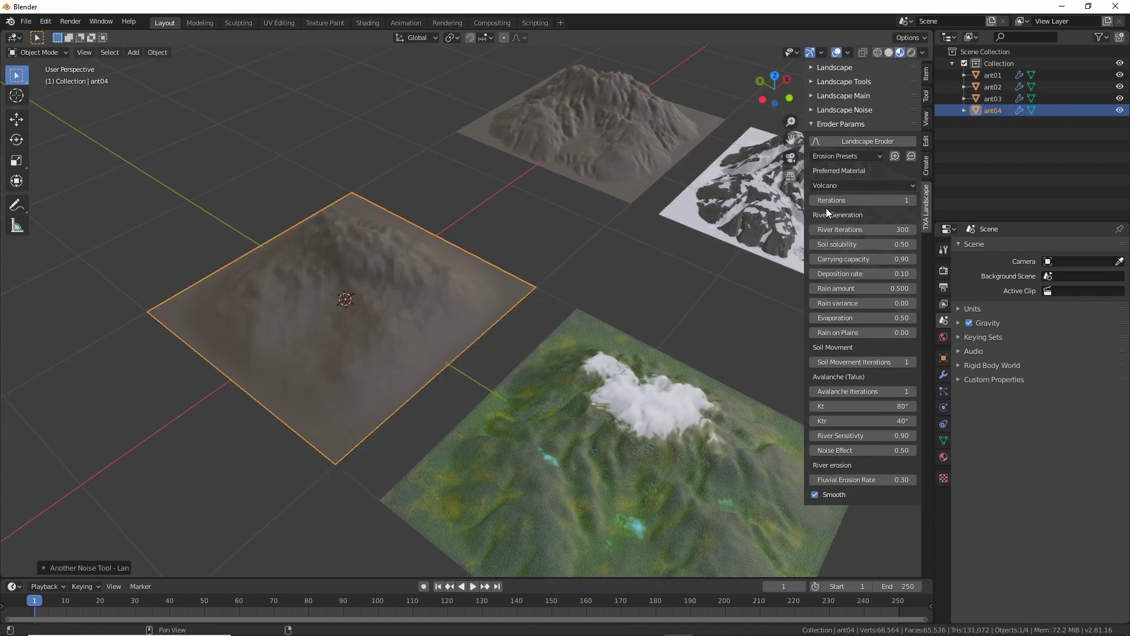
Move the Alpine and NormalOnly landscapes together along X towards the Volcano and Forrested ones, leaving a narrow gap between the pairs.
{"action": "left_click", "coordinate": [751, 202]}
{"action": "left_click", "coordinate": [614, 164], "text": "shift"}
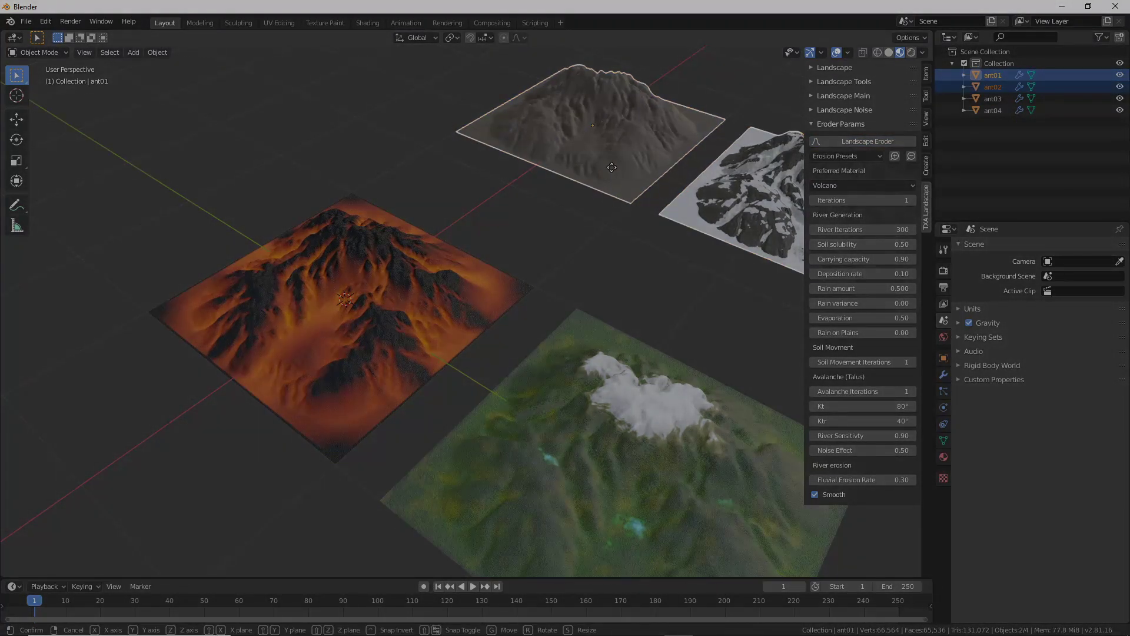
{"action": "key", "text": "g"}
{"action": "key", "text": "x"}
{"action": "left_click", "coordinate": [534, 240]}
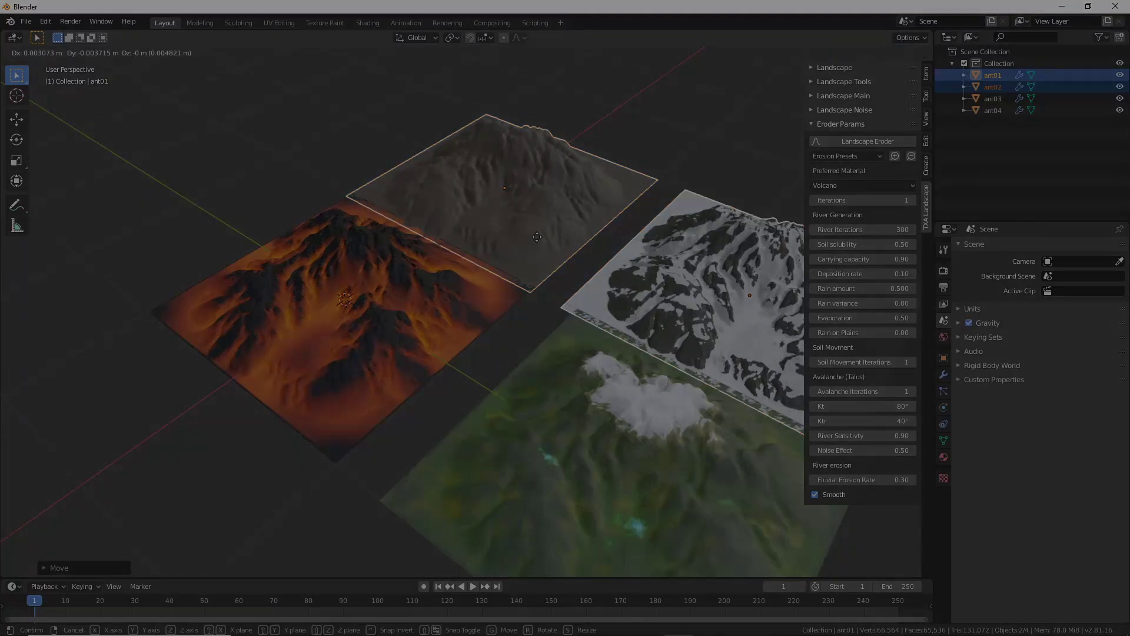
{"action": "key", "text": "g"}
{"action": "left_click", "coordinate": [623, 404]}
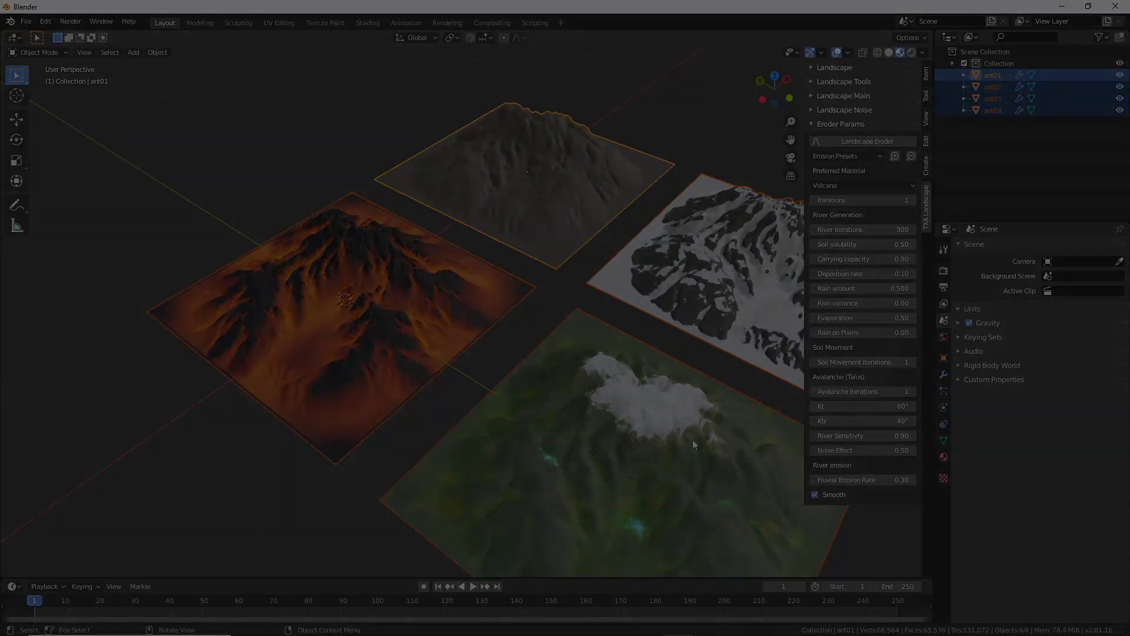
{"action": "key", "text": "a"}
{"action": "key", "text": "g"}
{"action": "right_click", "coordinate": [662, 405]}
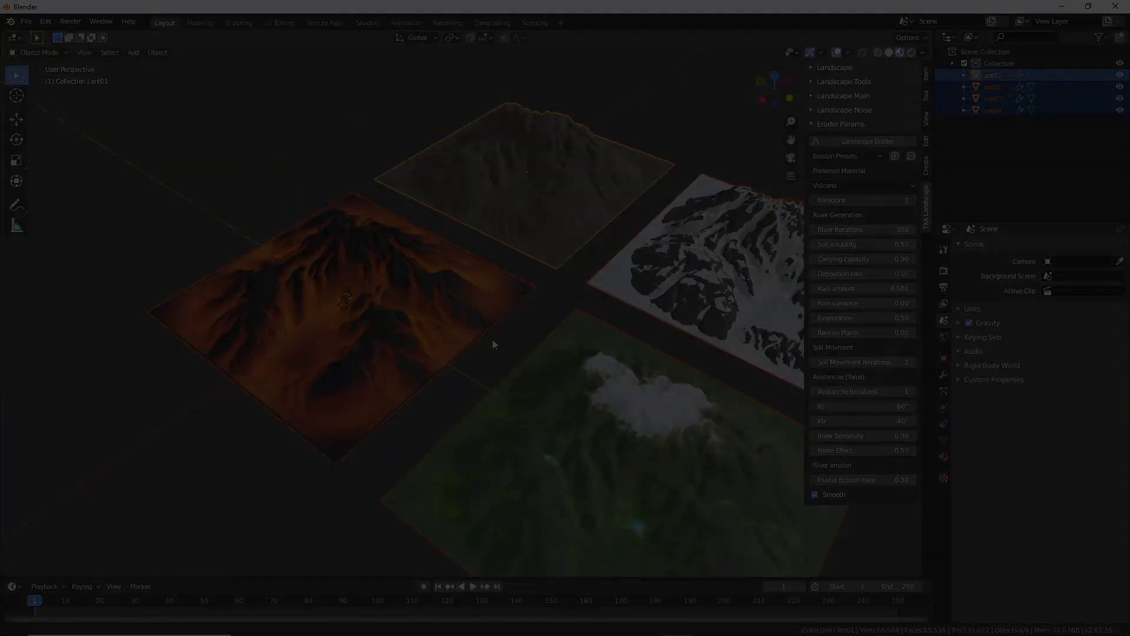